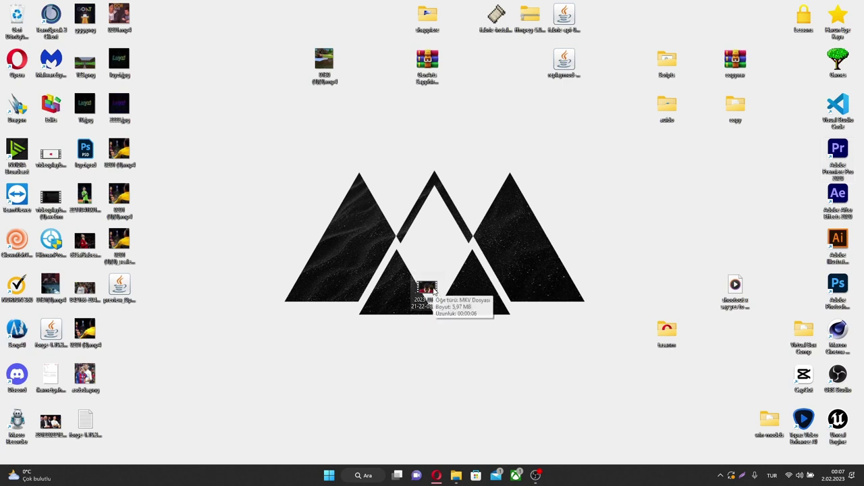
pyautogui.moveTo(433, 291); pyautogui.dragTo(434, 250)
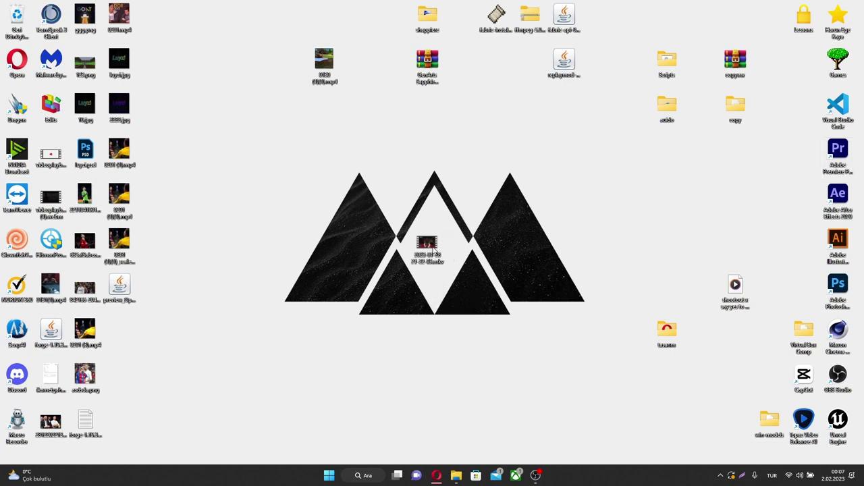
pyautogui.doubleClick(431, 247)
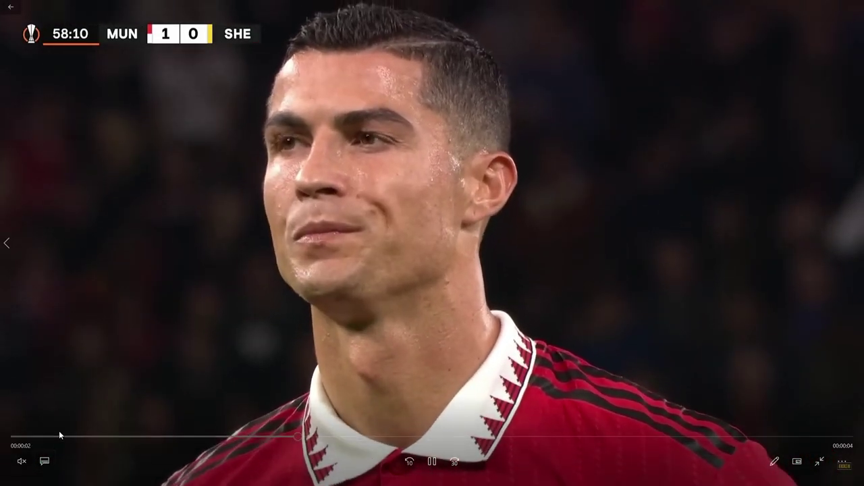
pyautogui.click(11, 436)
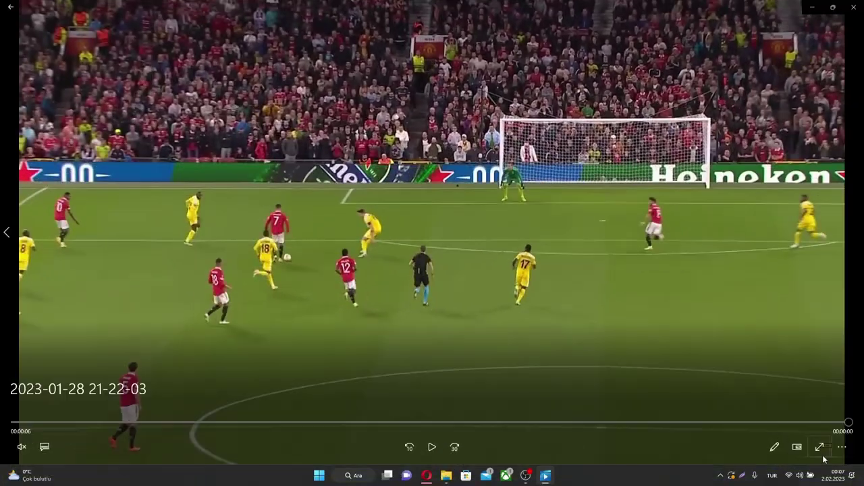
pyautogui.click(852, 7)
pyautogui.moveTo(428, 245); pyautogui.dragTo(428, 243)
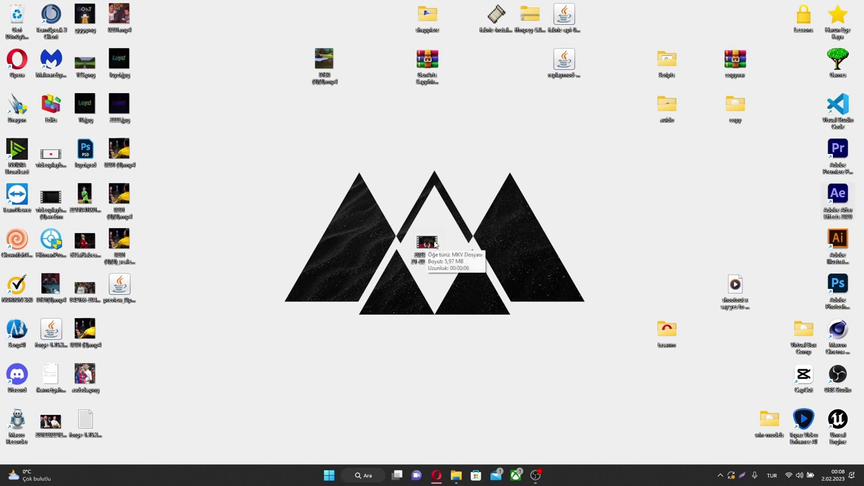
# - Launch Topaz Video Enhance AI, drag the MKV clip into it, and maximize the window
pyautogui.click(428, 244)
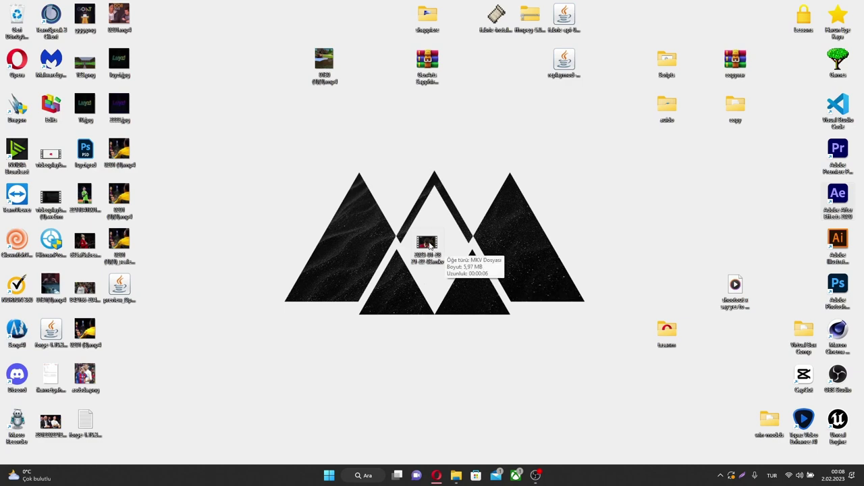
pyautogui.doubleClick(804, 417)
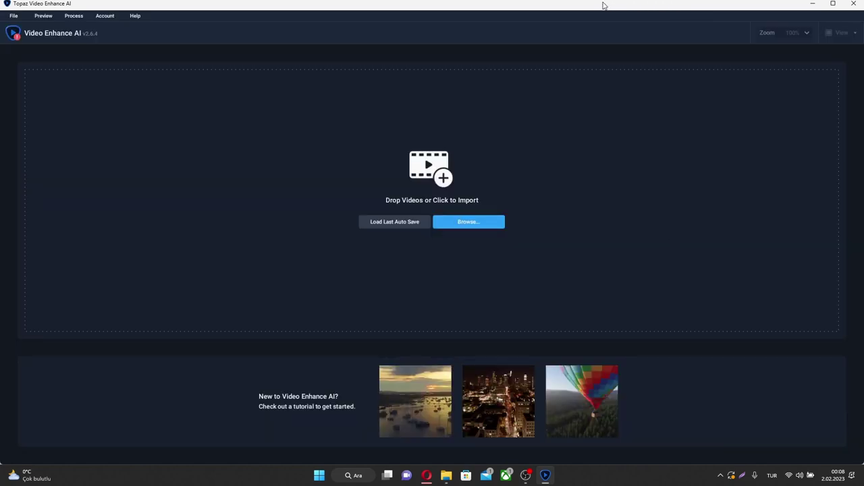
pyautogui.doubleClick(590, 11)
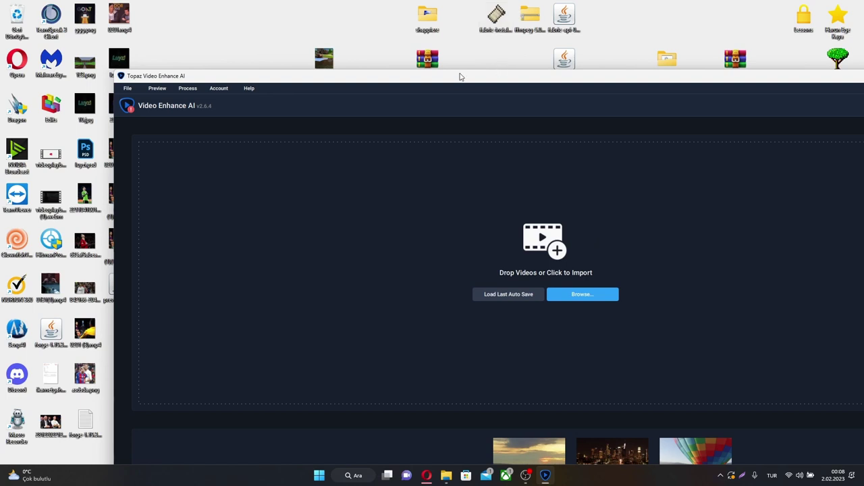
pyautogui.moveTo(459, 77); pyautogui.dragTo(835, 101)
pyautogui.moveTo(430, 244); pyautogui.dragTo(692, 243)
pyautogui.moveTo(731, 99); pyautogui.dragTo(309, 38)
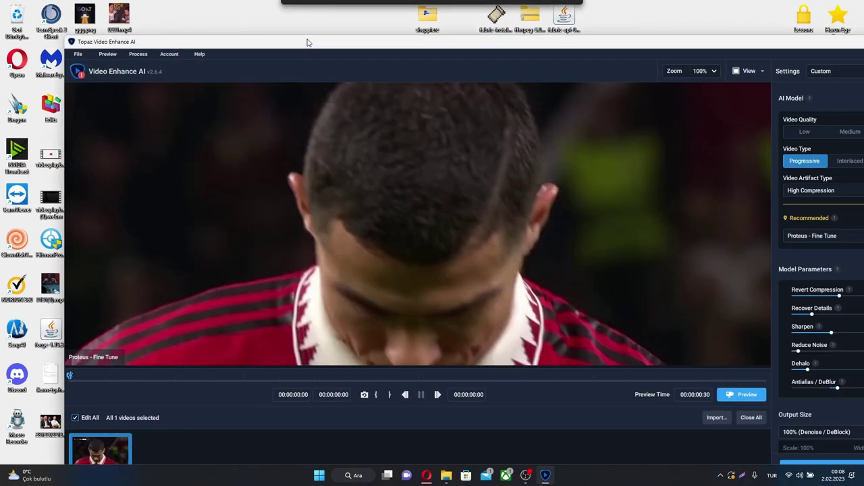
pyautogui.doubleClick(389, 45)
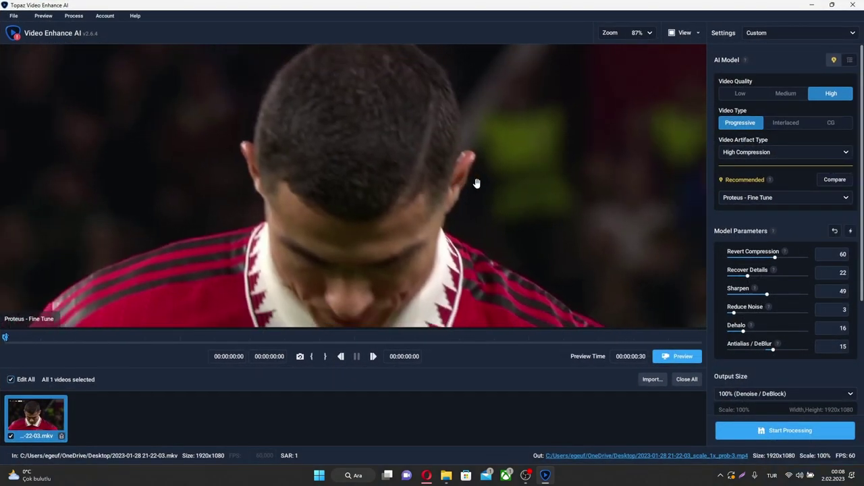
# - From mid-clip, set Recover Details and Reduce Noise to 100 and Sharpen to 0, then preview
pyautogui.scroll(1, 470, 214)
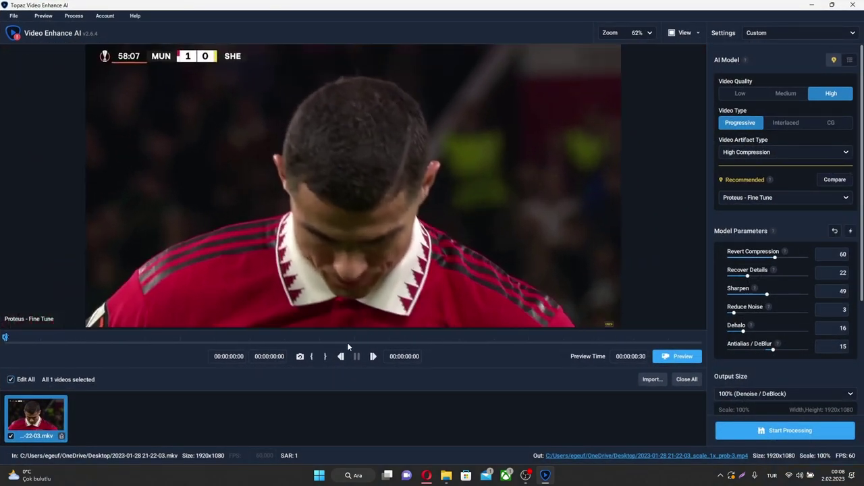
pyautogui.click(348, 343)
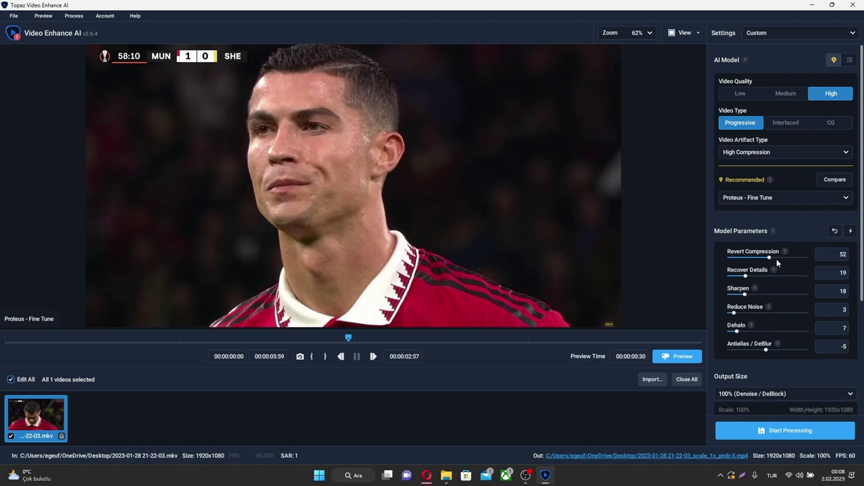
pyautogui.moveTo(763, 280); pyautogui.dragTo(807, 278)
pyautogui.moveTo(744, 295)
pyautogui.mouseDown()
pyautogui.moveTo(730, 294)
pyautogui.moveTo(803, 312)
pyautogui.mouseUp()
pyautogui.click(669, 363)
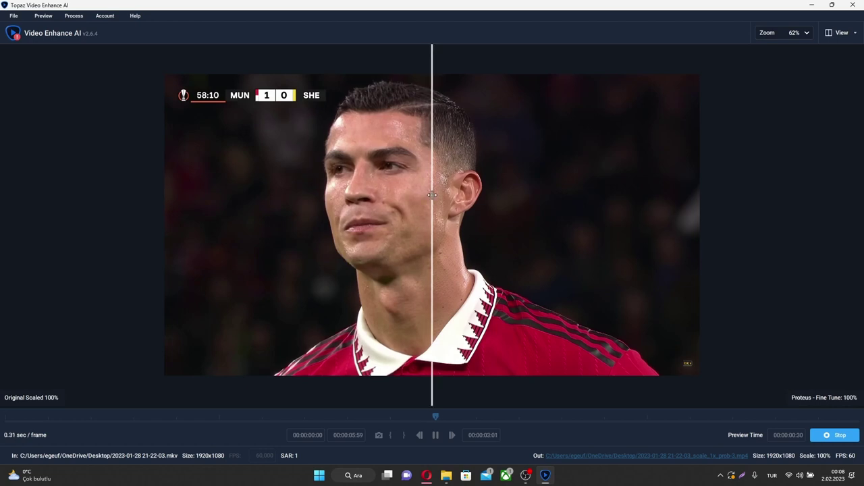
# - Sweep the before/after split across the player's face to compare quality, then close the preview
pyautogui.moveTo(432, 195); pyautogui.dragTo(374, 162)
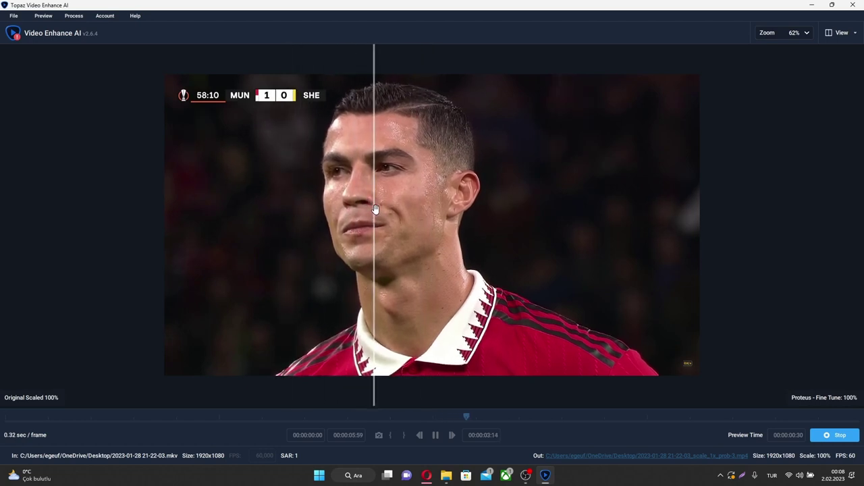
pyautogui.moveTo(376, 210)
pyautogui.mouseDown()
pyautogui.moveTo(372, 218)
pyautogui.moveTo(270, 229)
pyautogui.mouseUp()
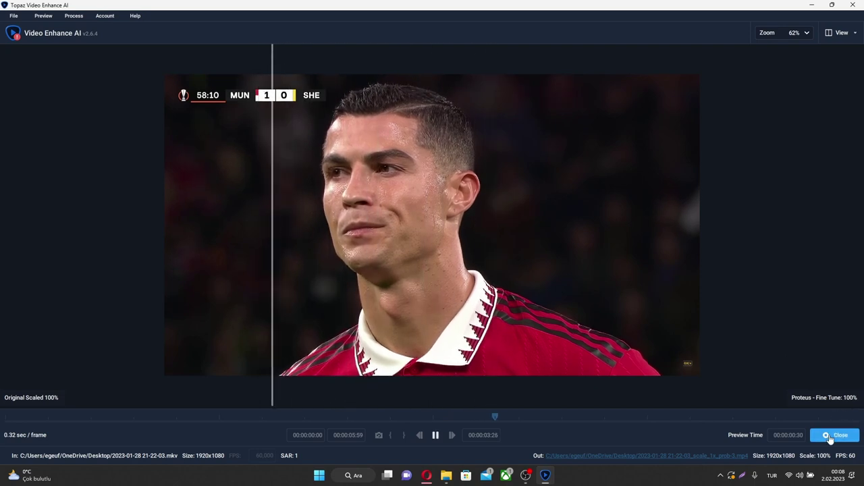
pyautogui.click(831, 437)
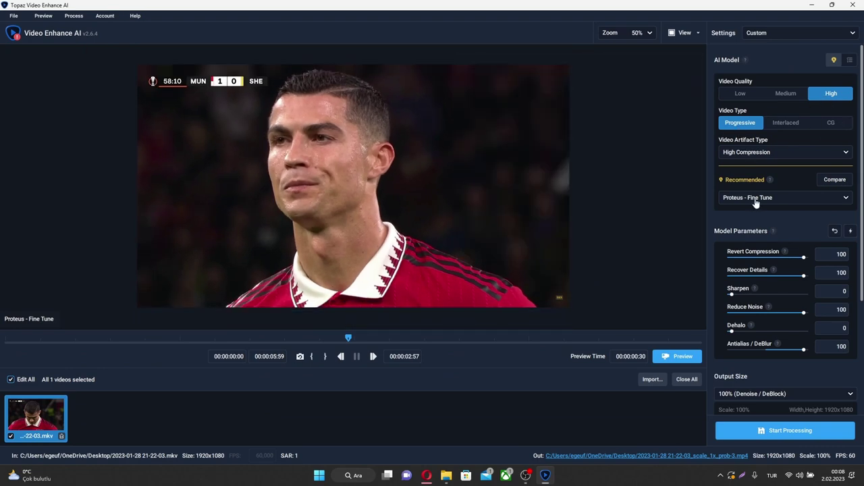
pyautogui.click(756, 201)
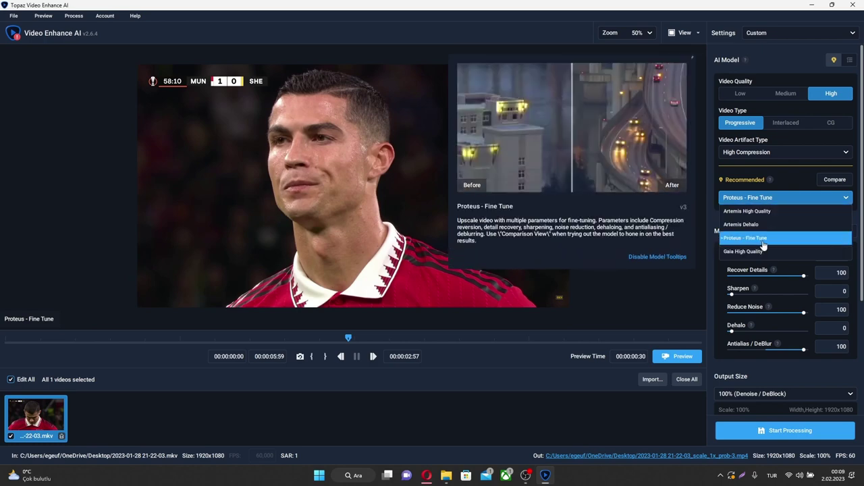
pyautogui.click(763, 240)
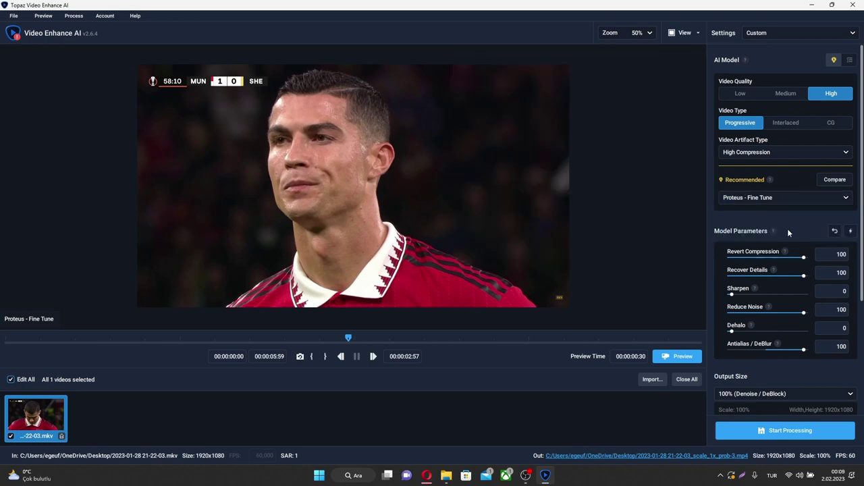
pyautogui.moveTo(746, 257)
pyautogui.mouseDown()
pyautogui.moveTo(804, 258)
pyautogui.moveTo(814, 276)
pyautogui.mouseUp()
pyautogui.moveTo(740, 314); pyautogui.dragTo(818, 312)
pyautogui.scroll(-3, 813, 369)
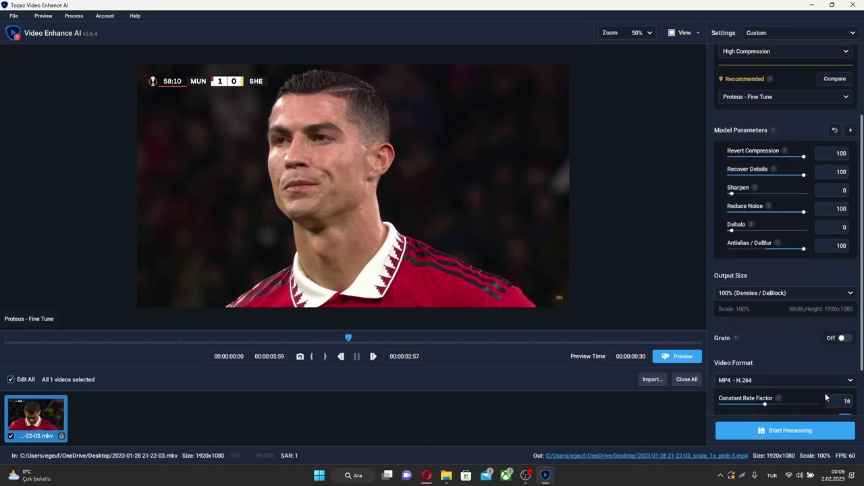
pyautogui.scroll(-2, 825, 393)
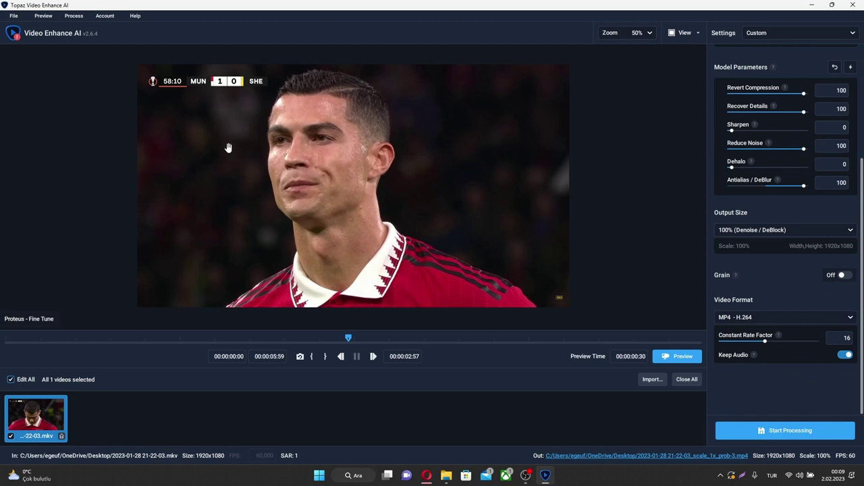
# - Bring the Topaz window back and start processing the enhanced video's 359 frames
pyautogui.click(547, 476)
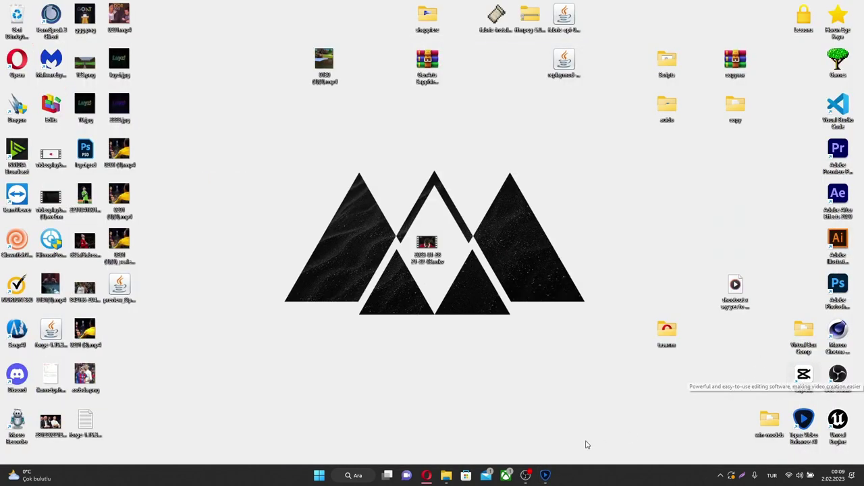
pyautogui.click(545, 475)
pyautogui.click(815, 434)
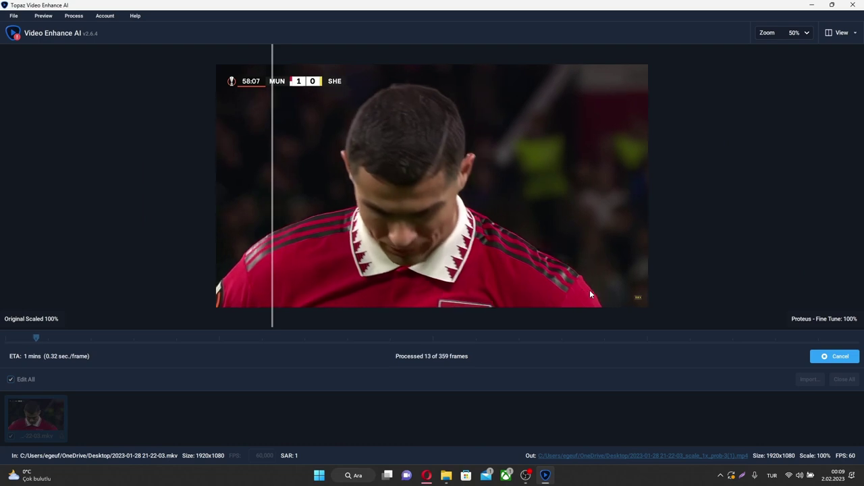
pyautogui.click(526, 477)
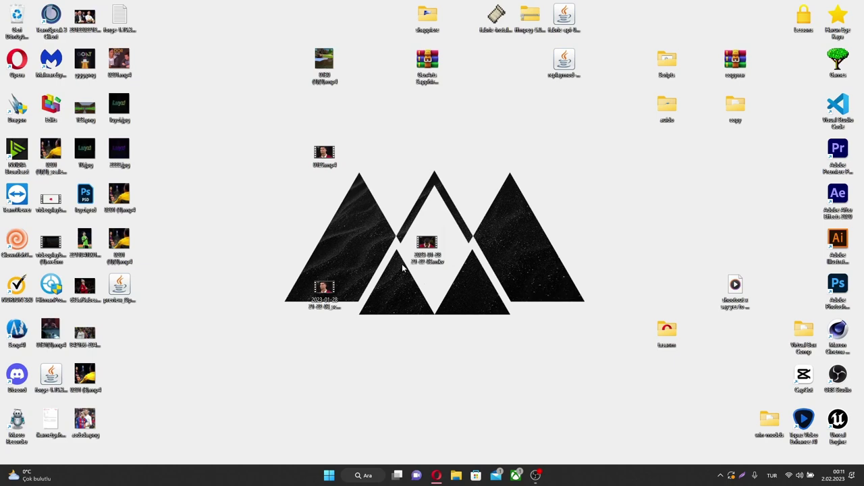
pyautogui.moveTo(322, 286); pyautogui.dragTo(357, 249)
pyautogui.doubleClick(358, 248)
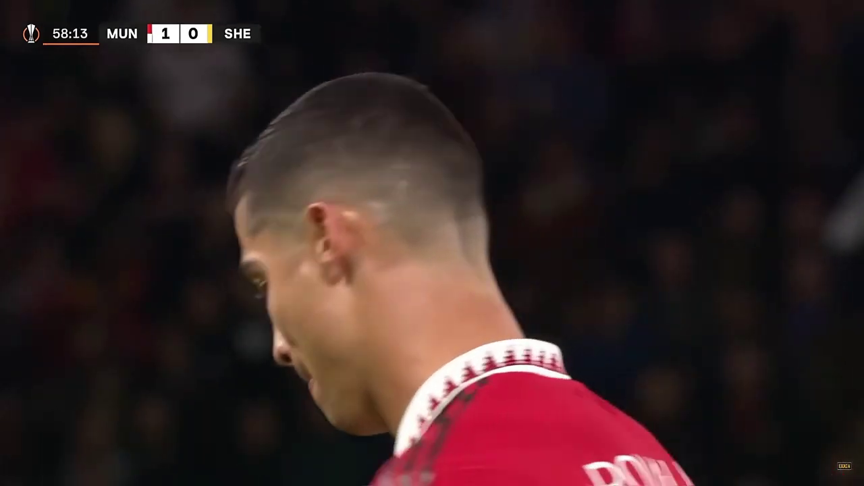
pyautogui.press('Escape')
pyautogui.hotkey('alt', 'F4')
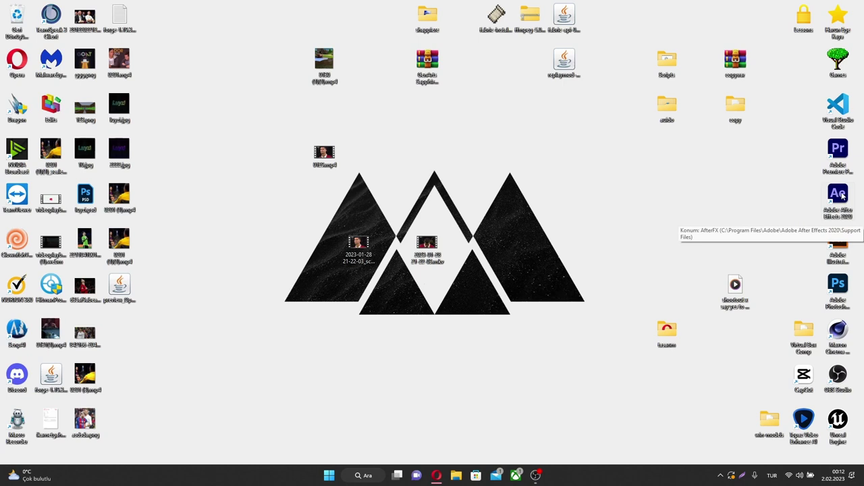
# - Launch After Effects 2020, dismiss the disk cache warning and home screen, and restore its window
pyautogui.doubleClick(844, 197)
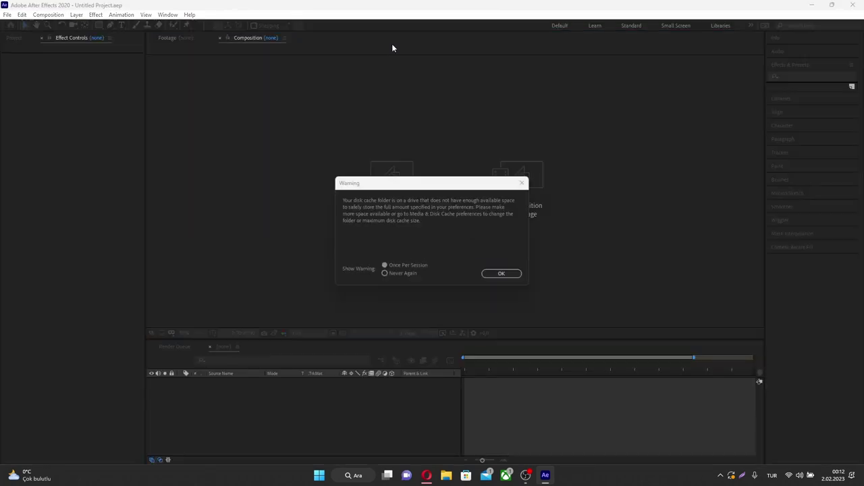
pyautogui.click(503, 275)
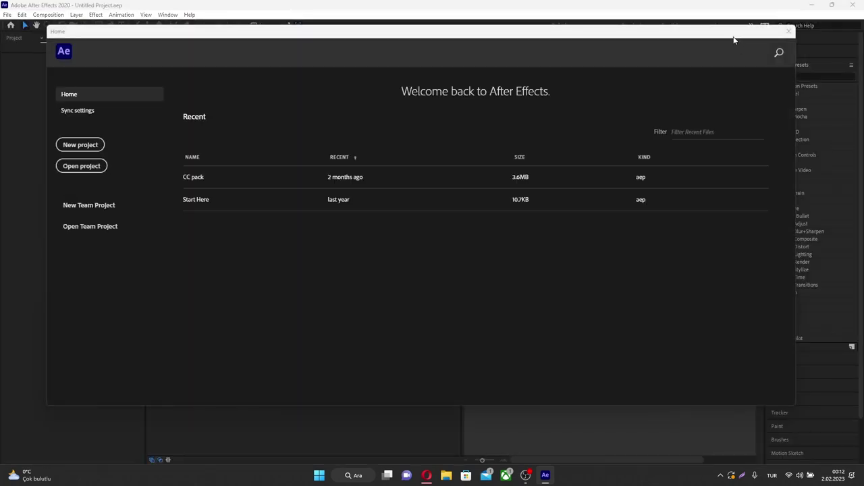
pyautogui.click(735, 39)
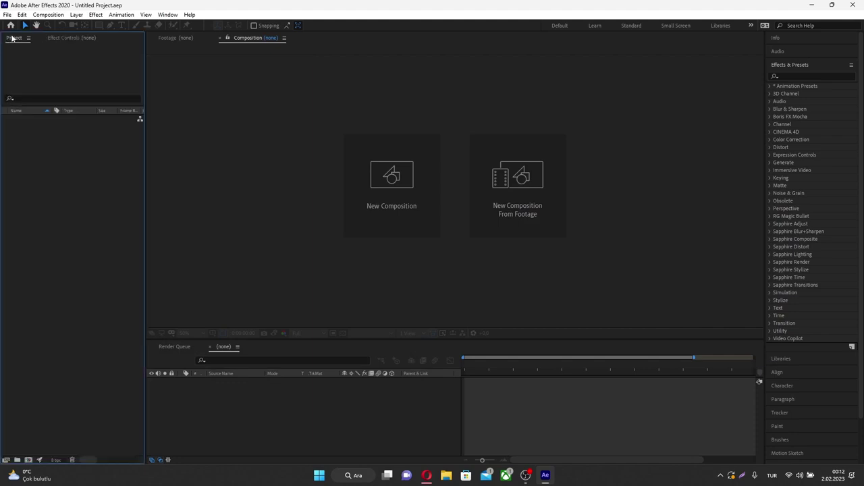
pyautogui.moveTo(250, 6)
pyautogui.mouseDown()
pyautogui.moveTo(800, 64)
pyautogui.moveTo(777, 57)
pyautogui.mouseUp()
# - Import the enhanced football MP4 into the project and create a composition from it
pyautogui.click(359, 251)
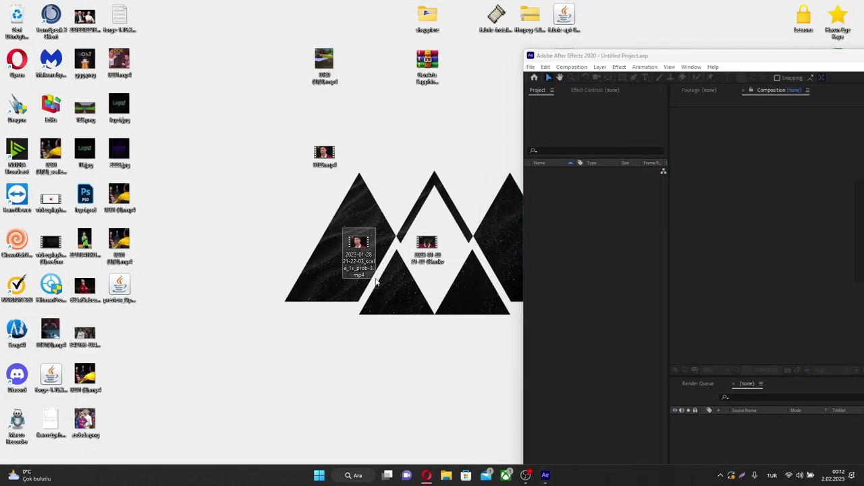
pyautogui.doubleClick(598, 238)
pyautogui.click(854, 80)
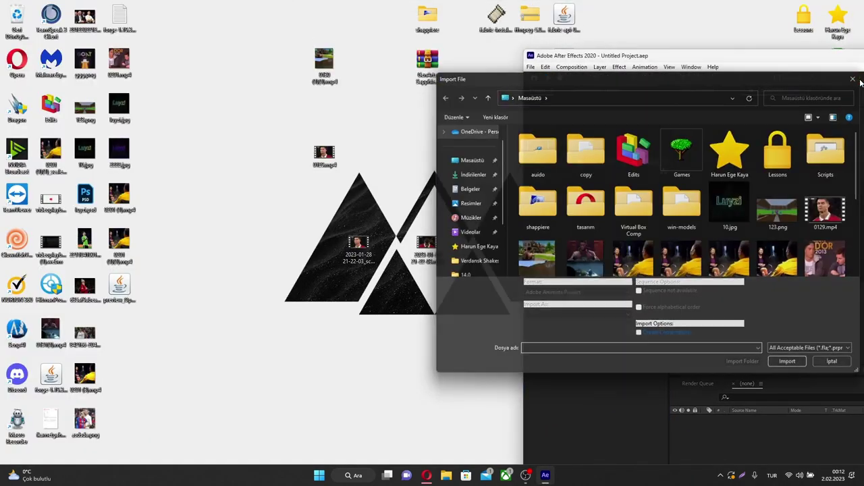
pyautogui.moveTo(354, 255); pyautogui.dragTo(594, 257)
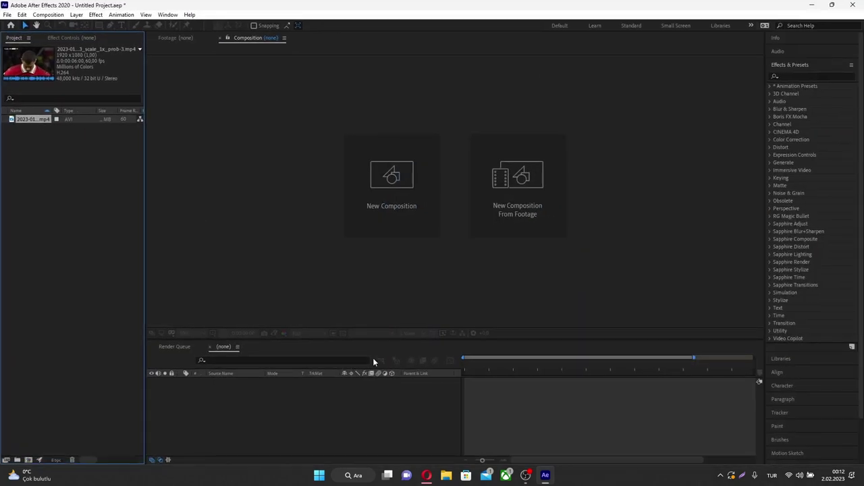
pyautogui.moveTo(37, 120); pyautogui.dragTo(247, 354)
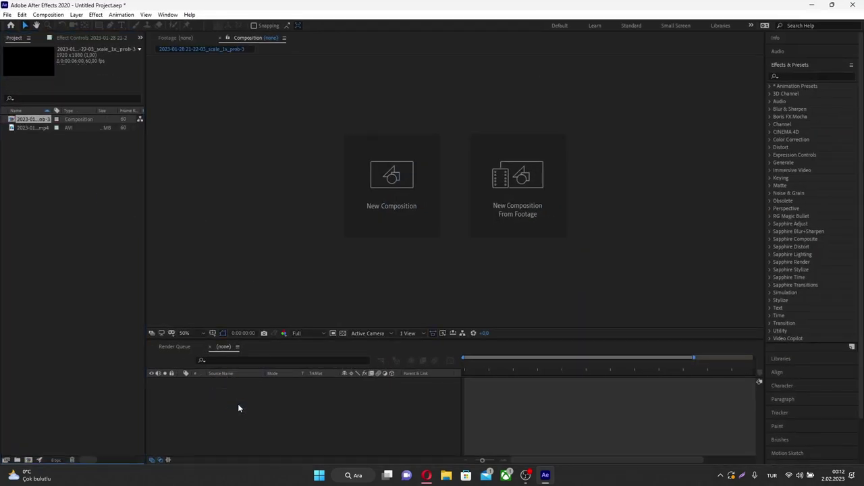
pyautogui.moveTo(554, 363); pyautogui.dragTo(592, 368)
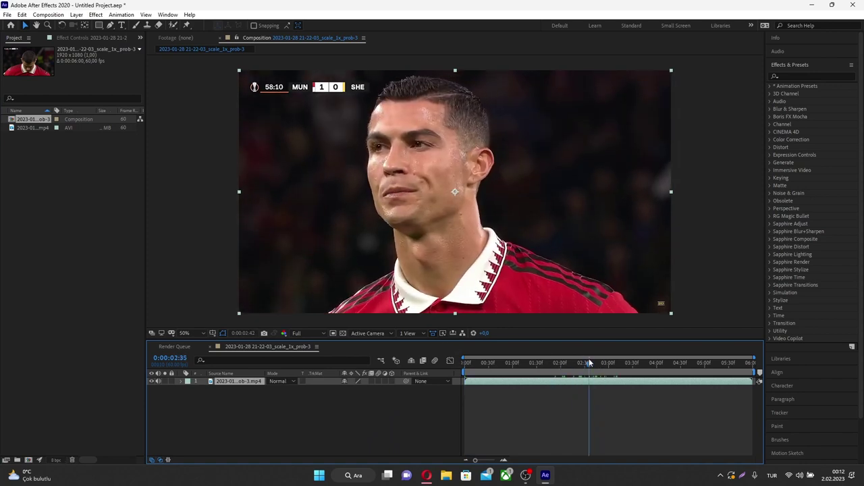
pyautogui.click(729, 265)
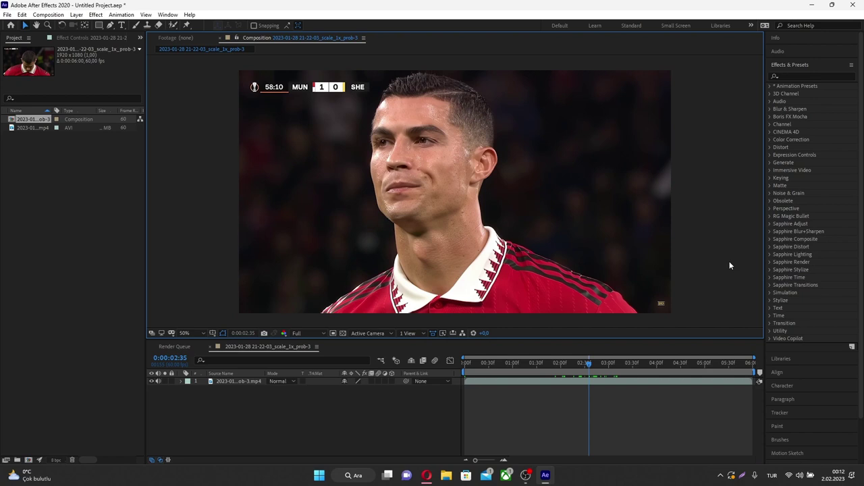
pyautogui.click(798, 76)
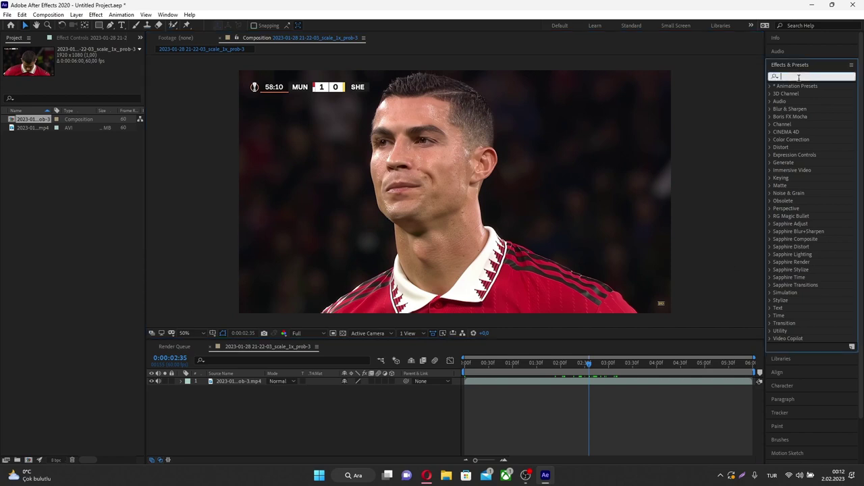
pyautogui.write('loo')
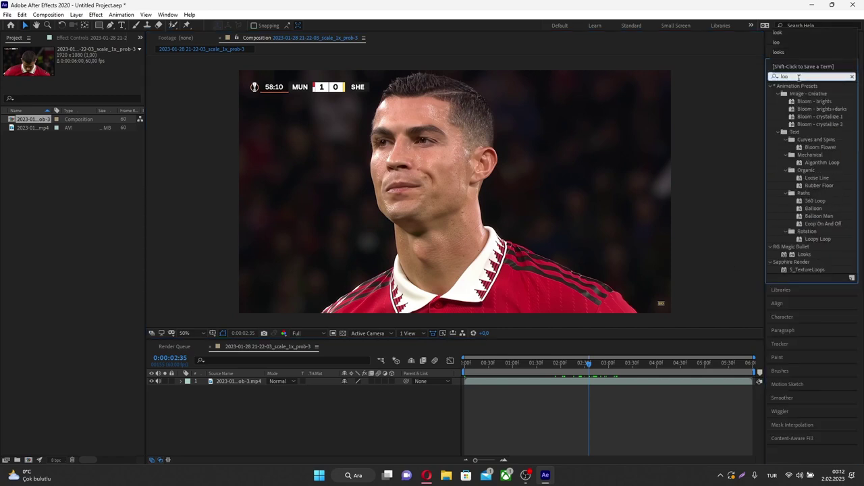
pyautogui.write('ks')
pyautogui.moveTo(804, 93); pyautogui.dragTo(47, 120)
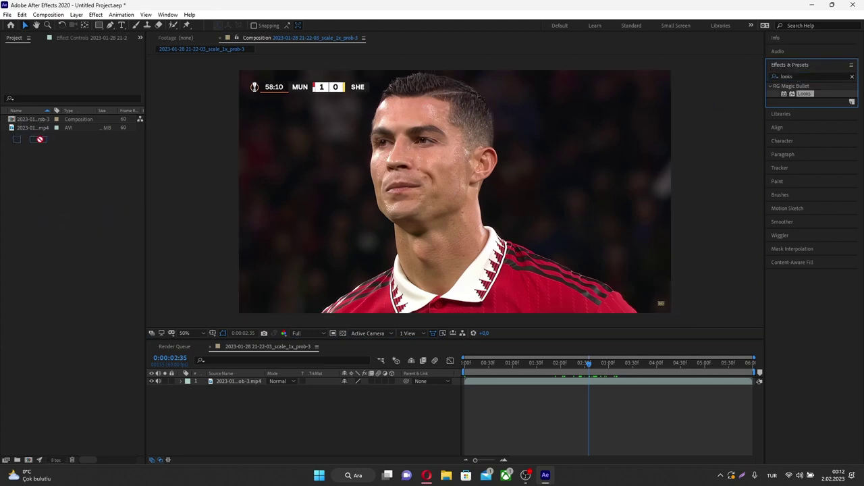
pyautogui.moveTo(47, 119); pyautogui.dragTo(803, 96)
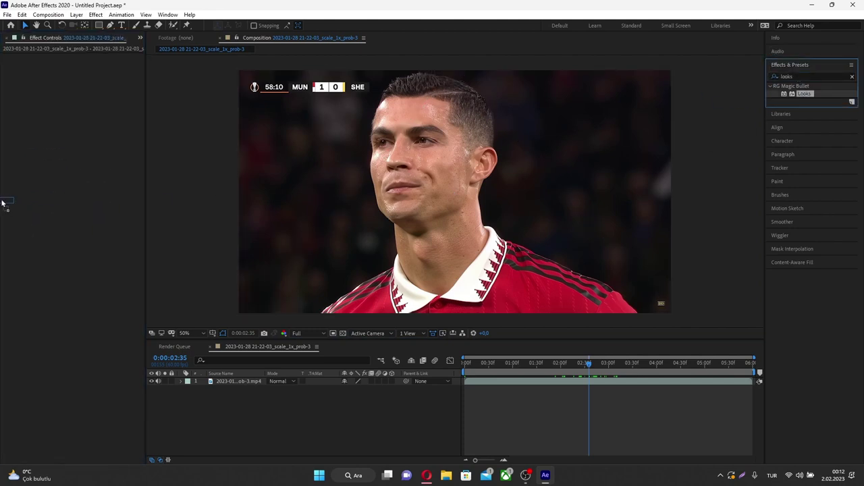
pyautogui.doubleClick(804, 94)
pyautogui.doubleClick(802, 76)
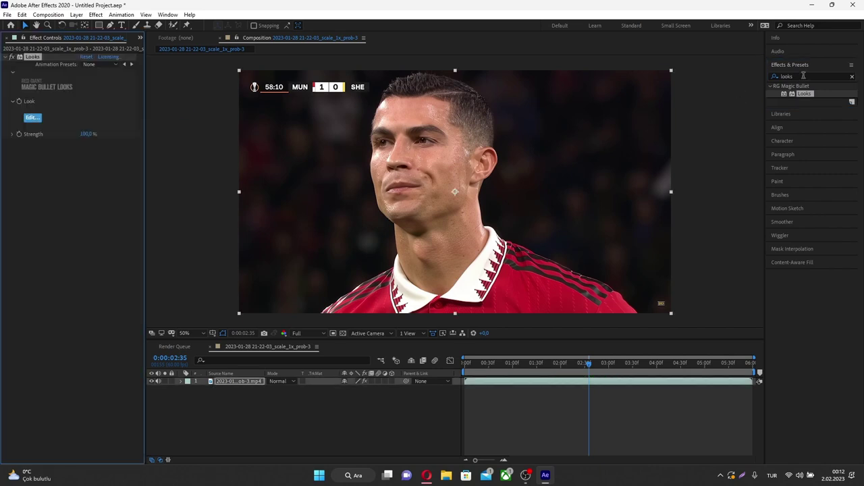
pyautogui.write('s_')
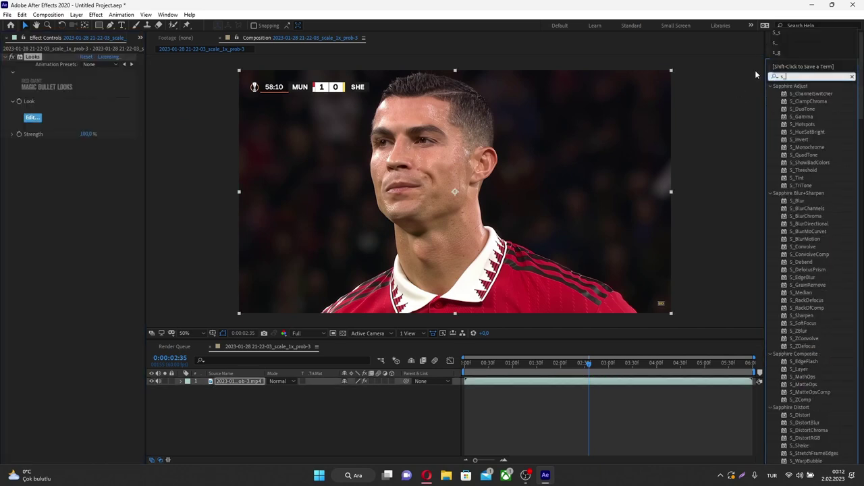
pyautogui.write('sh')
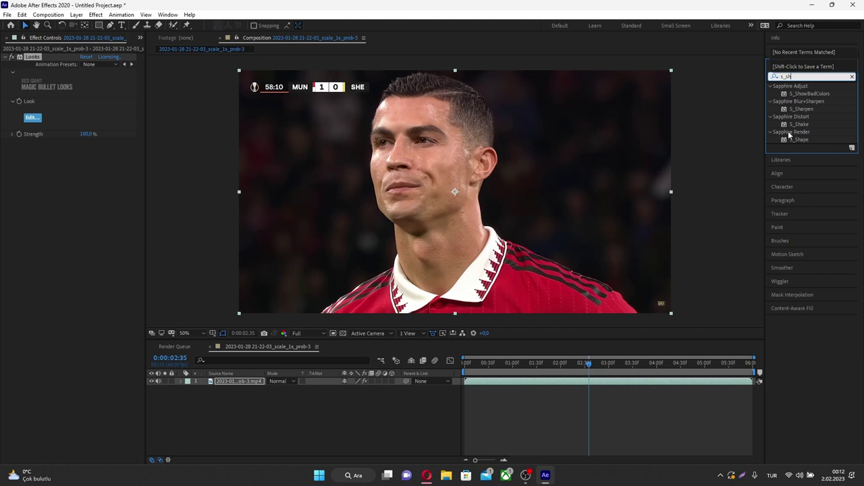
pyautogui.click(802, 140)
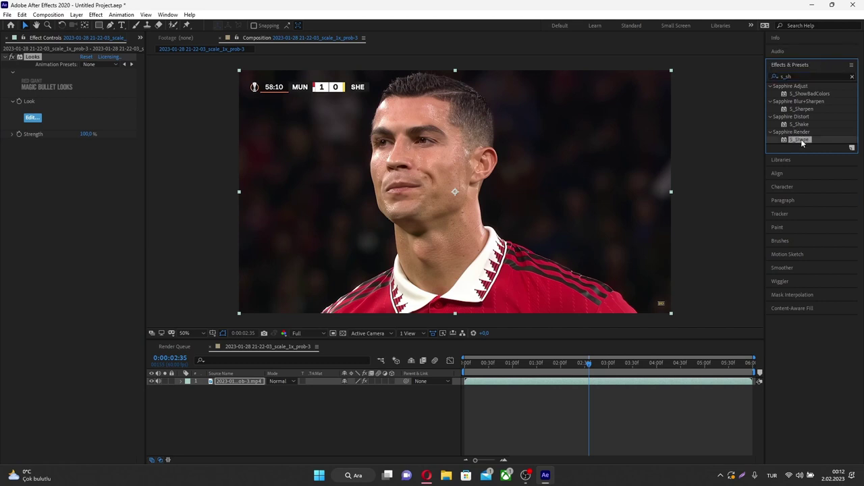
pyautogui.click(36, 57)
pyautogui.press('Delete')
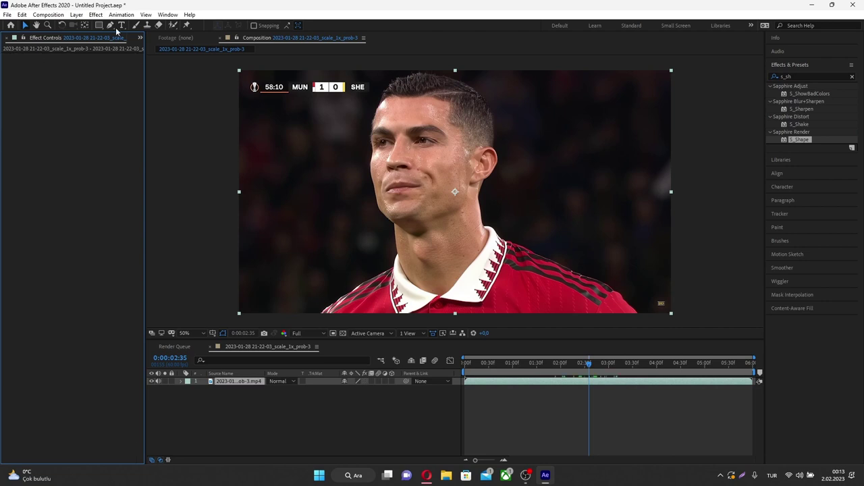
# - Search effects for 'shar' and apply Sharpen to the football clip
pyautogui.click(852, 77)
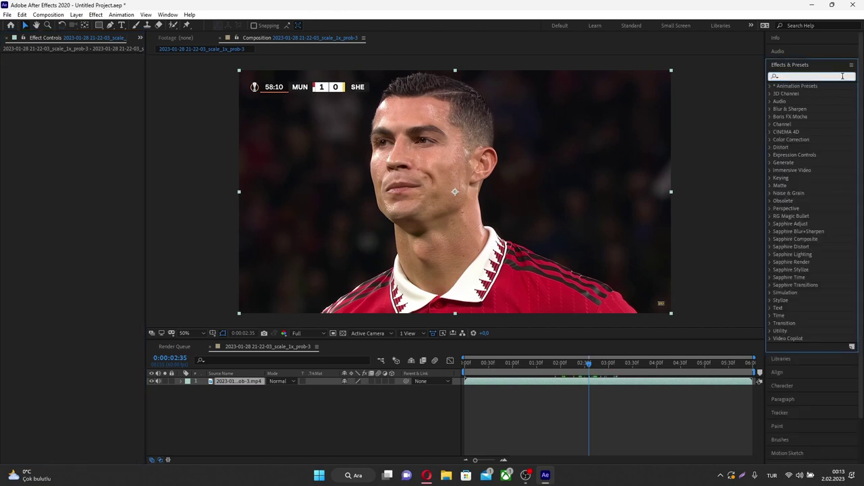
pyautogui.write('shar')
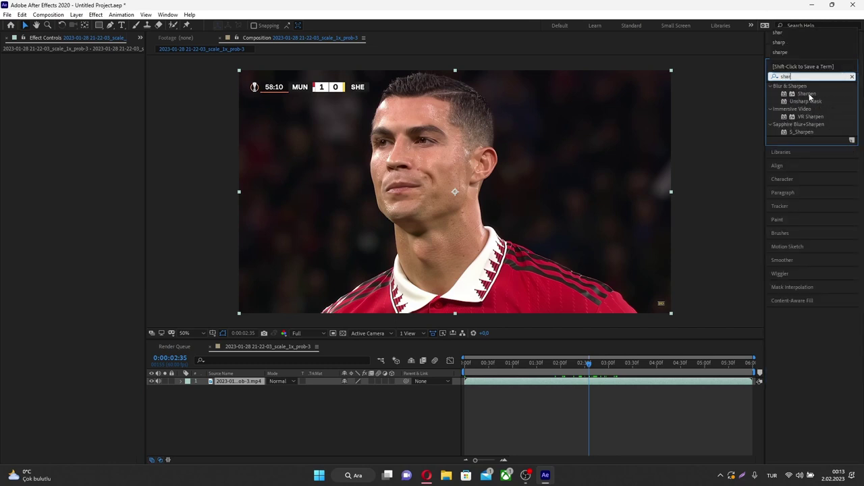
pyautogui.moveTo(810, 97); pyautogui.dragTo(60, 150)
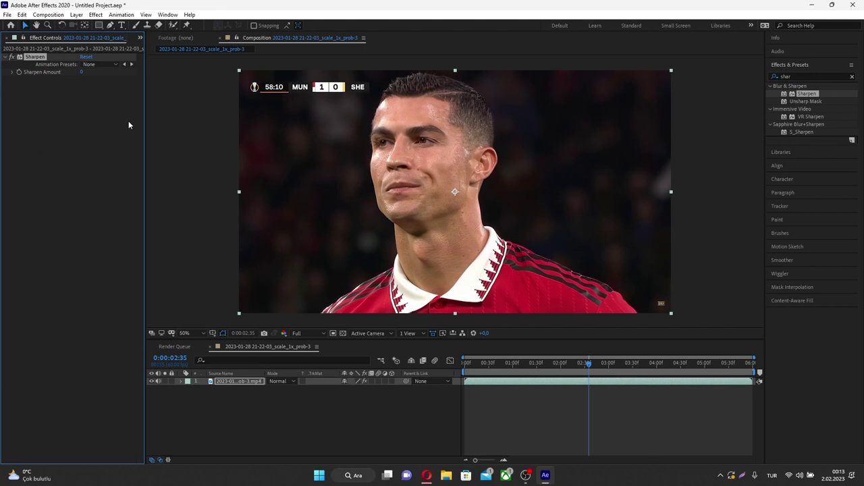
# - Set Sharpen Amount to 20 and magnify the preview to 200% to inspect it
pyautogui.click(85, 73)
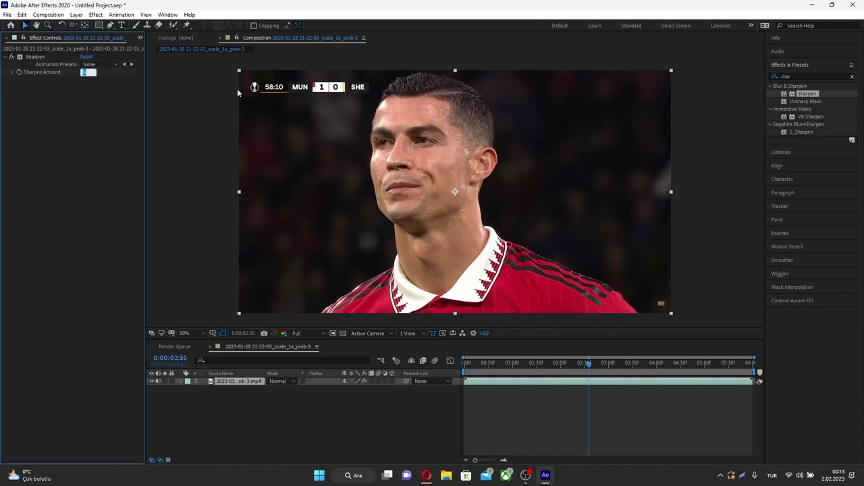
pyautogui.write('20')
pyautogui.press('Return')
pyautogui.press('.')
pyautogui.press('.')
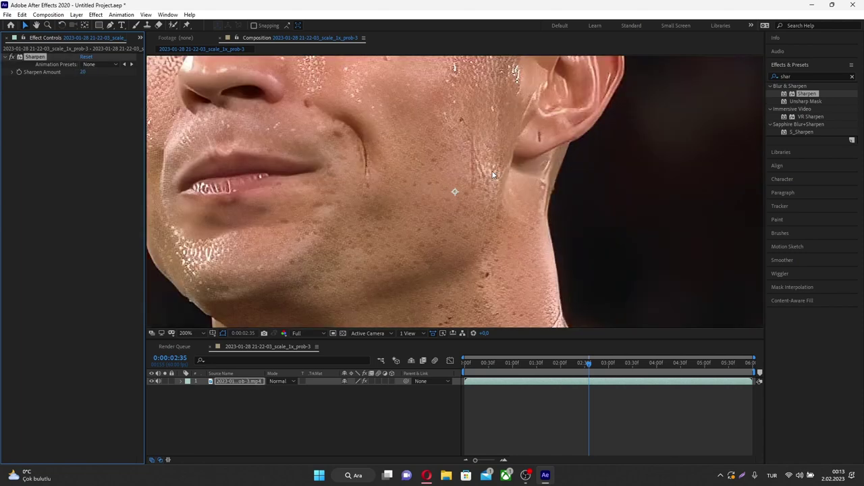
pyautogui.press(',')
pyautogui.press('.')
# - Reset Sharpen Amount to 0, then scrub it up to 29
pyautogui.click(84, 72)
pyautogui.write('0')
pyautogui.press('Return')
pyautogui.moveTo(82, 72)
pyautogui.mouseDown()
pyautogui.moveTo(108, 81)
pyautogui.moveTo(95, 82)
pyautogui.mouseUp()
pyautogui.scroll(-5, 272, 134)
pyautogui.scroll(3, 272, 134)
pyautogui.scroll(1, 233, 131)
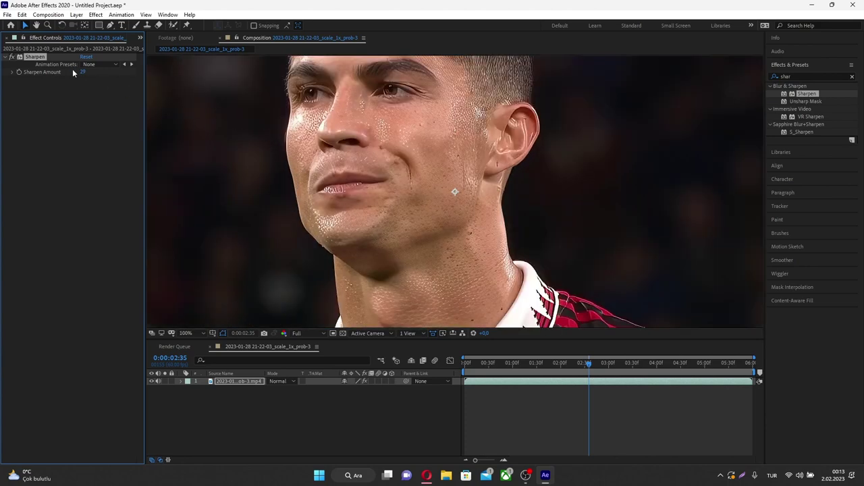
pyautogui.doubleClick(808, 79)
pyautogui.write('n')
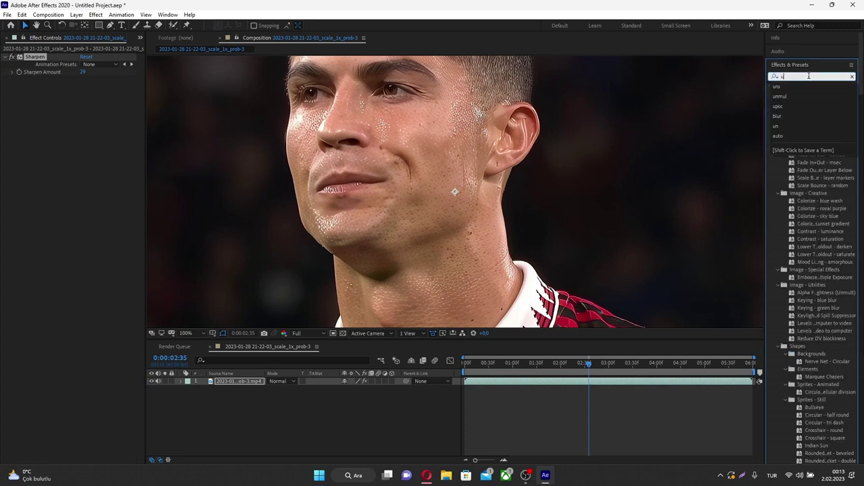
pyautogui.write('sh')
# - Add Unsharp Mask below Sharpen with Amount 30 and Radius 15
pyautogui.moveTo(808, 93); pyautogui.dragTo(84, 113)
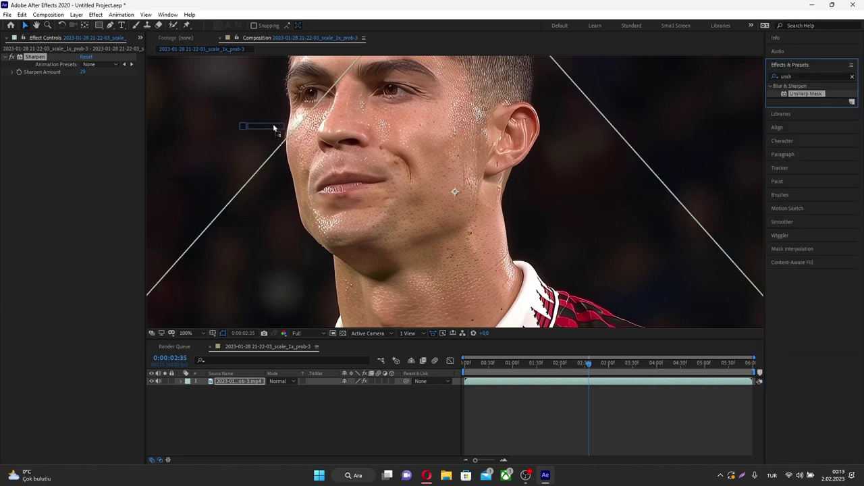
pyautogui.click(85, 95)
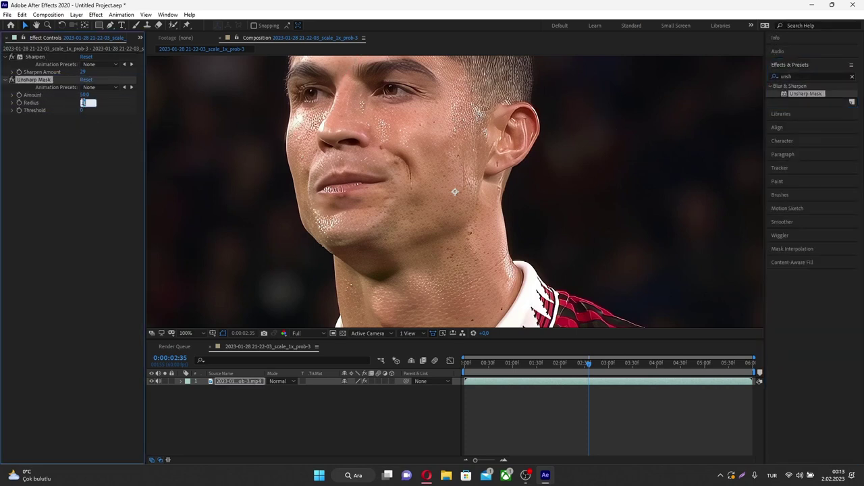
pyautogui.press('Return')
pyautogui.click(84, 103)
pyautogui.write('15')
pyautogui.press('Return')
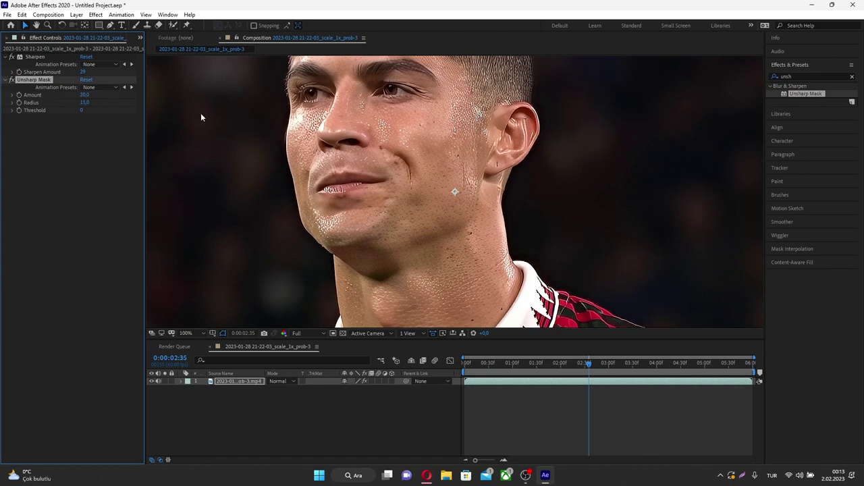
# - Zoom the viewer to 50% and play back the sharpened clip from an earlier point
pyautogui.press('.')
pyautogui.press(',')
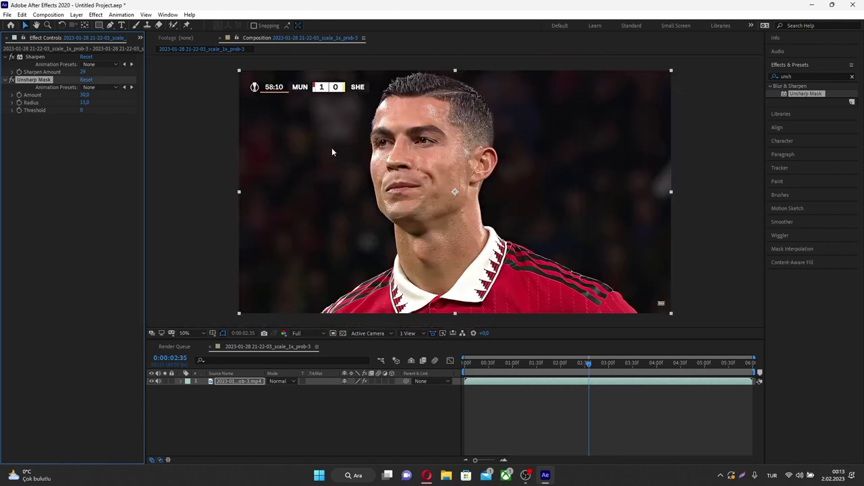
pyautogui.press('.')
pyautogui.press(',')
pyautogui.click(533, 368)
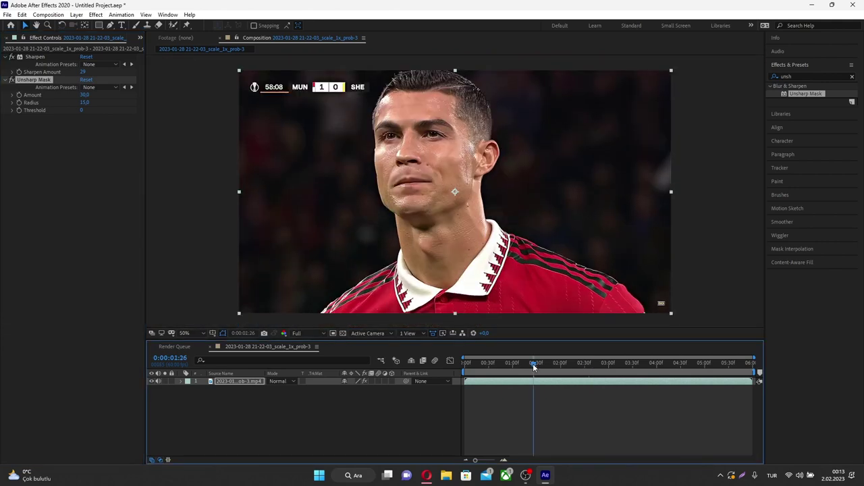
pyautogui.press('space')
pyautogui.click(575, 420)
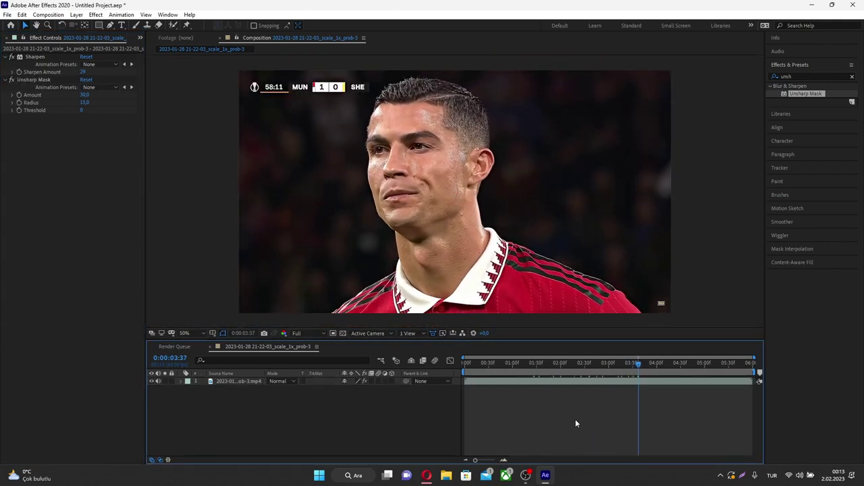
pyautogui.click(800, 84)
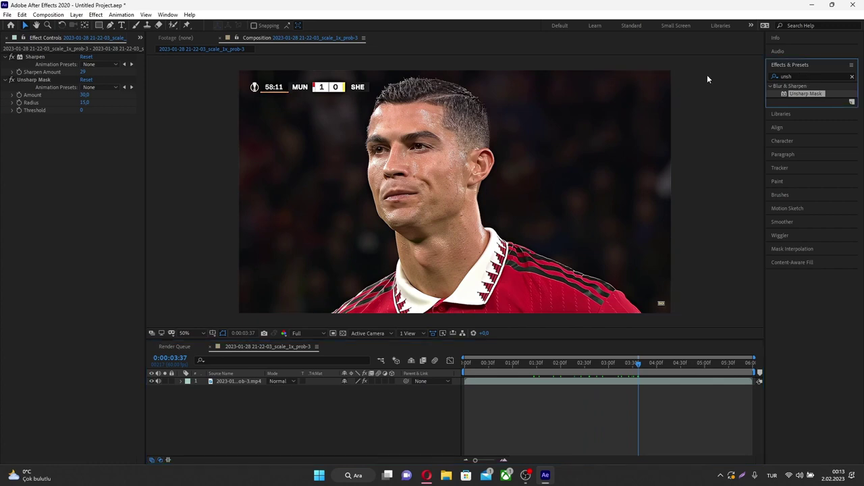
# - Apply Hue/Saturation with Master Saturation about 15, then scrub to 0:03:08 to review
pyautogui.click(794, 75)
pyautogui.write('hue')
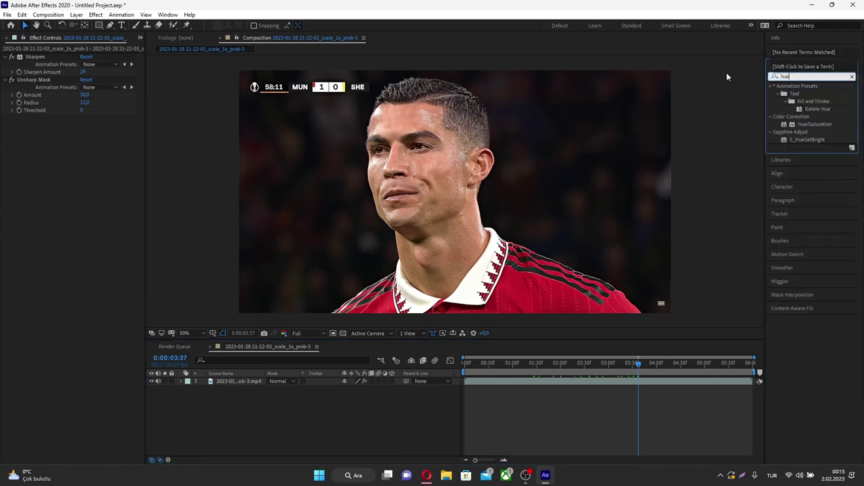
pyautogui.moveTo(814, 124); pyautogui.dragTo(574, 157)
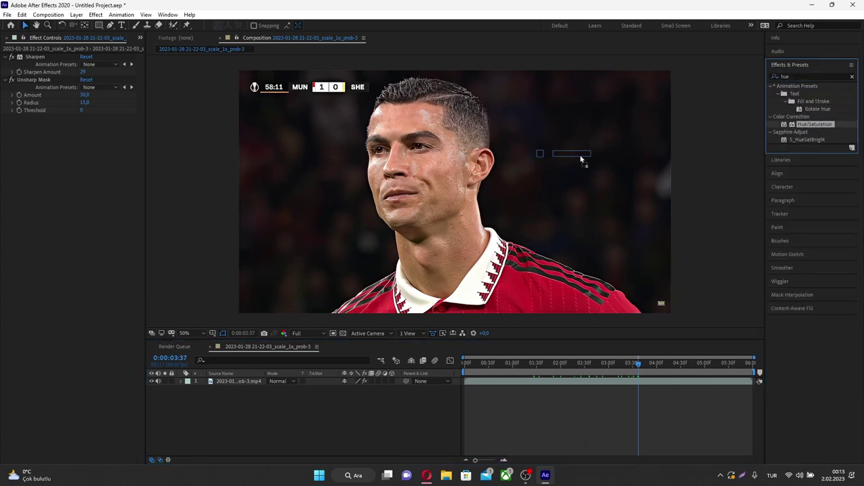
pyautogui.moveTo(76, 207); pyautogui.dragTo(85, 211)
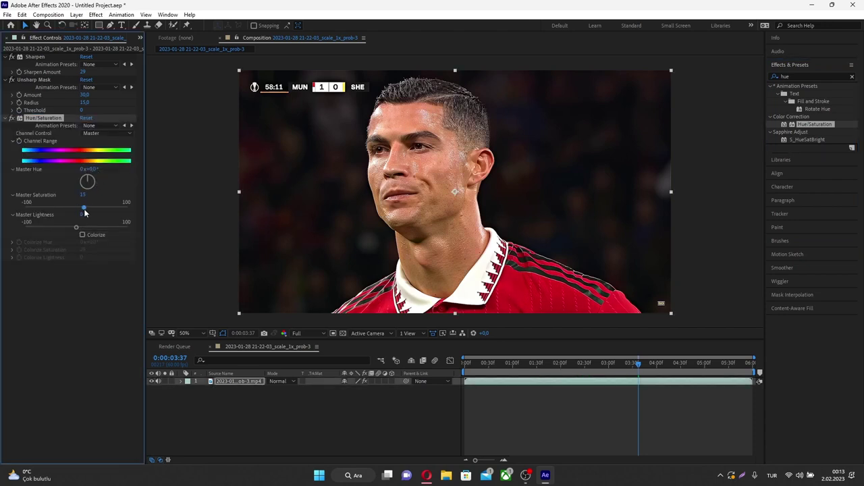
pyautogui.click(498, 368)
pyautogui.moveTo(505, 364)
pyautogui.mouseDown()
pyautogui.moveTo(474, 367)
pyautogui.moveTo(614, 363)
pyautogui.mouseUp()
pyautogui.click(574, 262)
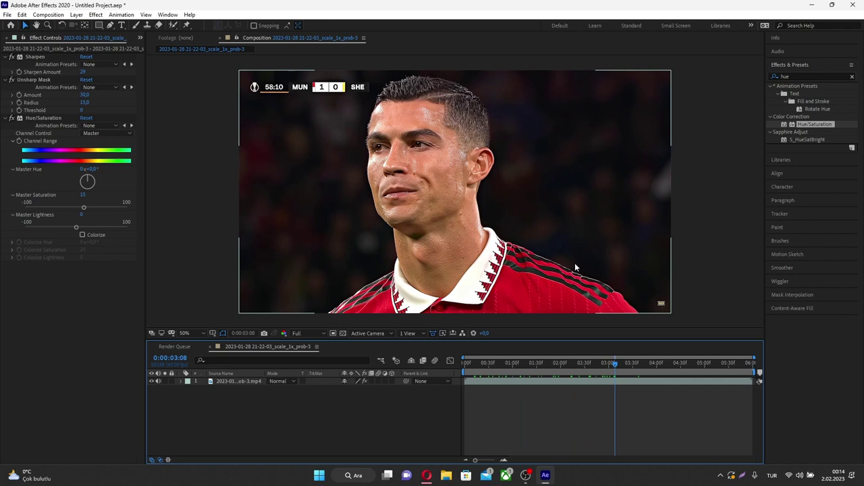
# - Select Sharpen, Unsharp Mask and Hue/Saturation together and delete them
pyautogui.click(66, 201)
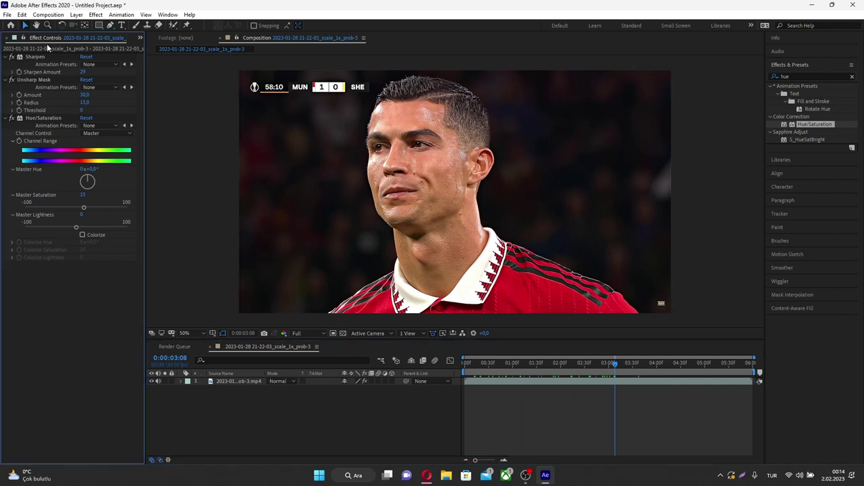
pyautogui.click(35, 57)
pyautogui.keyDown('ctrl'); pyautogui.click(32, 79); pyautogui.keyUp('ctrl')
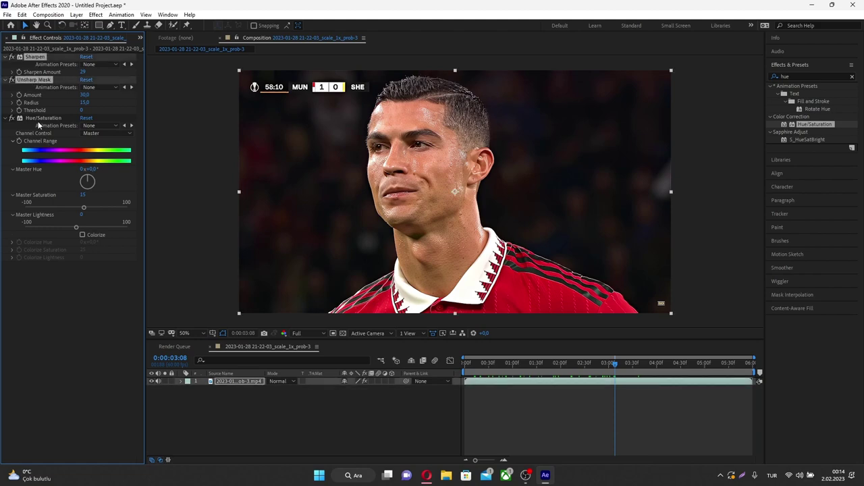
pyautogui.keyDown('ctrl'); pyautogui.click(38, 119); pyautogui.keyUp('ctrl')
pyautogui.press('Delete')
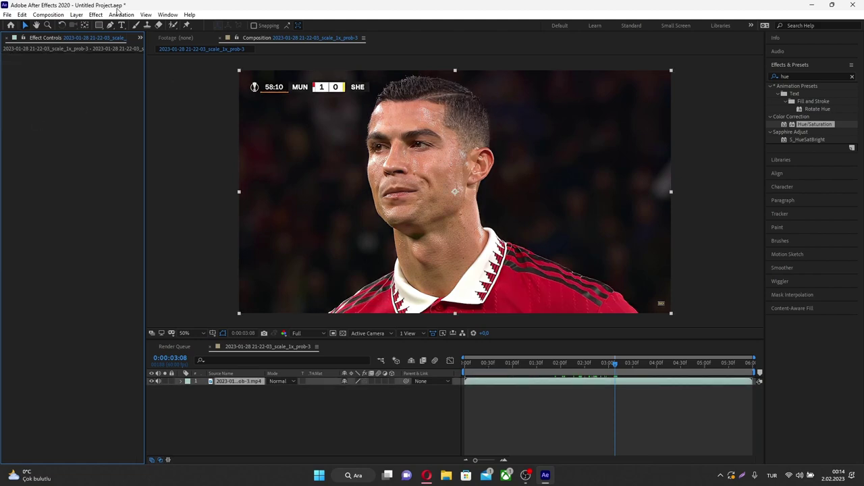
# - Apply the hazardprodz_4K_CC.ffx animation preset from the Downloads folder to the clip
pyautogui.click(121, 14)
pyautogui.click(135, 35)
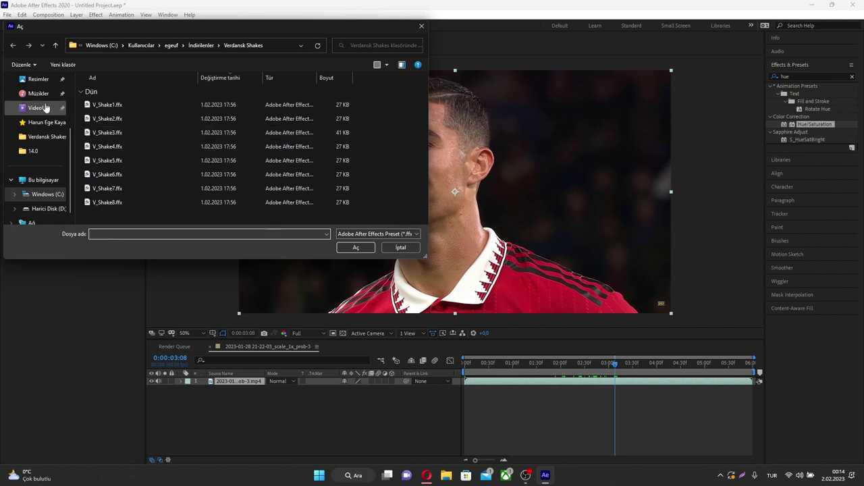
pyautogui.scroll(2, 44, 135)
pyautogui.click(41, 108)
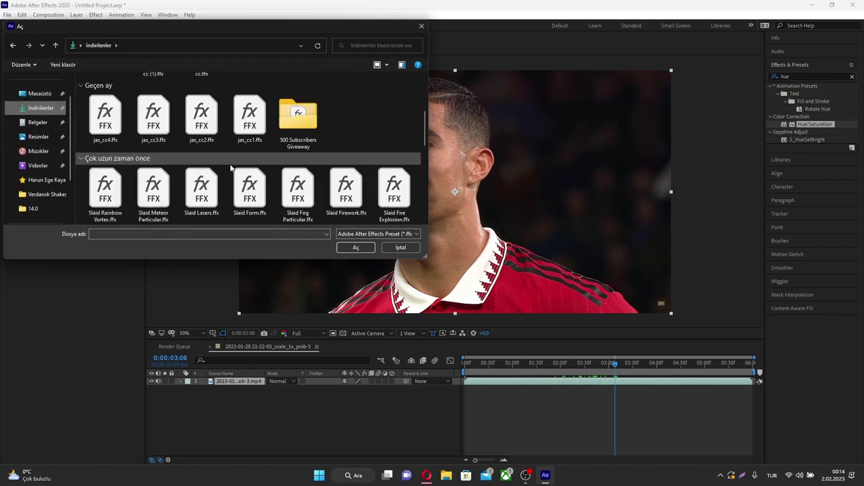
pyautogui.scroll(-5, 232, 168)
pyautogui.scroll(-3, 232, 169)
pyautogui.scroll(-3, 264, 179)
pyautogui.scroll(-2, 290, 189)
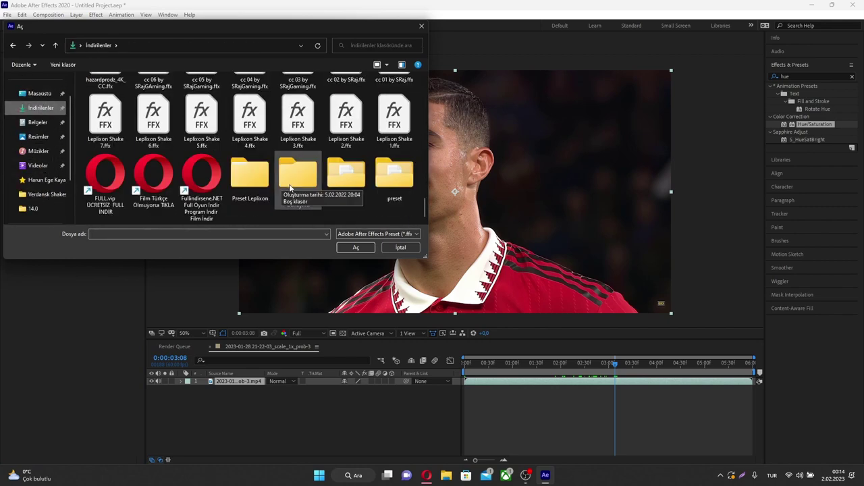
pyautogui.scroll(2, 297, 184)
pyautogui.scroll(2, 378, 177)
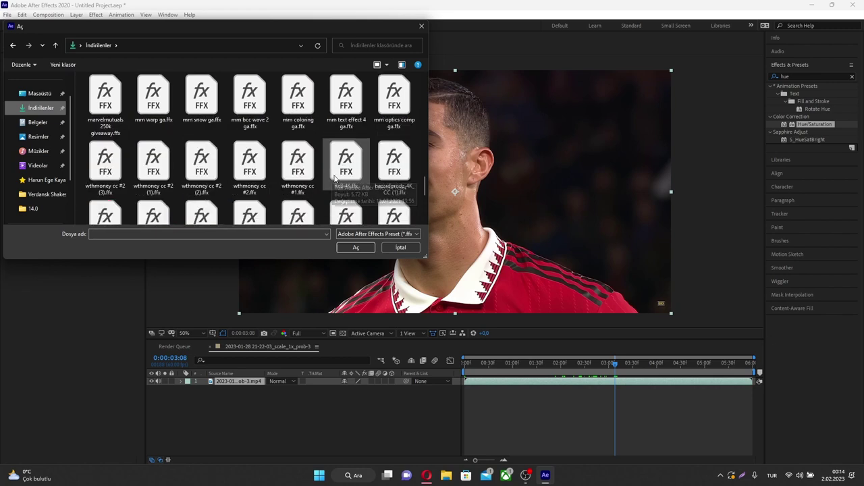
pyautogui.scroll(-1, 384, 178)
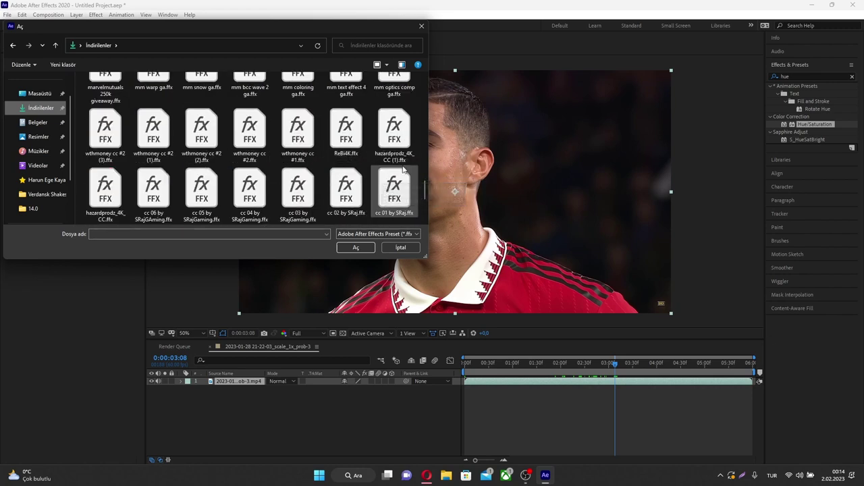
pyautogui.click(103, 192)
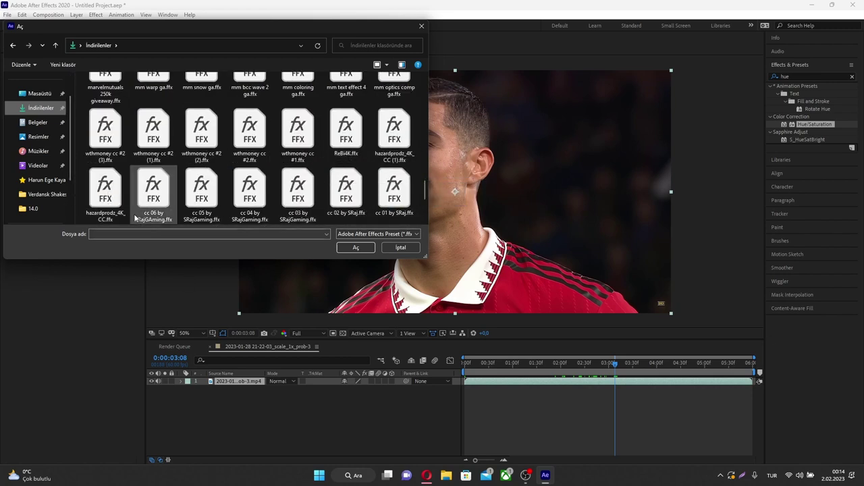
pyautogui.doubleClick(101, 192)
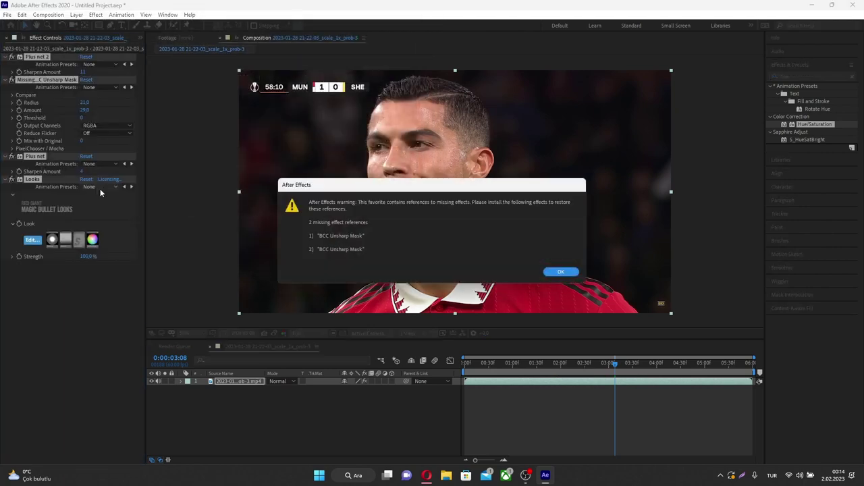
# - Dismiss the missing-effects warning, delete Looks and select the other preset effects, then undo to restore Looks
pyautogui.click(561, 277)
pyautogui.click(33, 181)
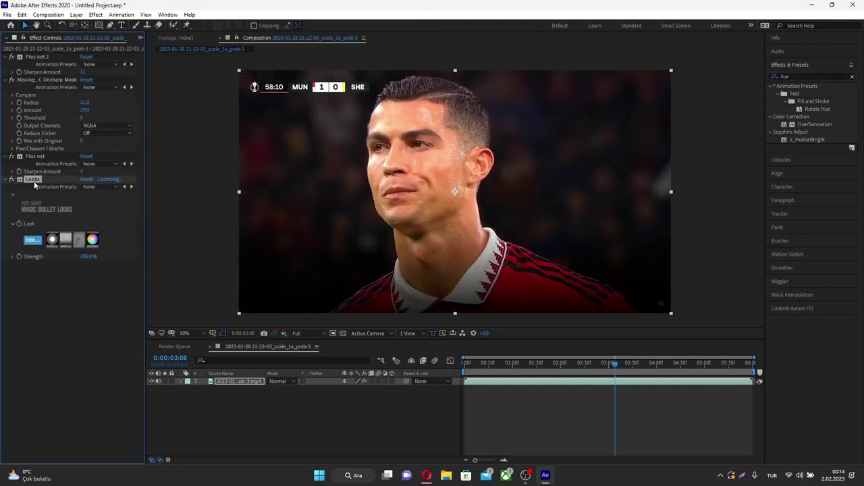
pyautogui.press('Delete')
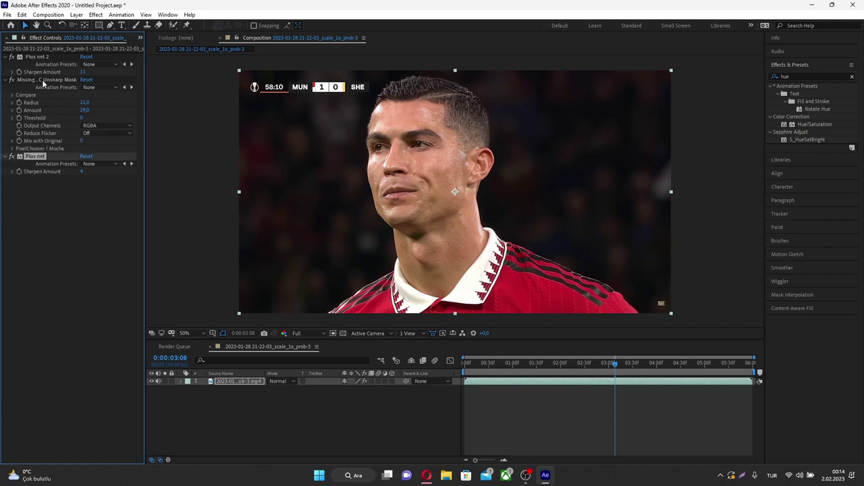
pyautogui.click(44, 80)
pyautogui.keyDown('ctrl'); pyautogui.click(41, 58); pyautogui.keyUp('ctrl')
pyautogui.keyDown('ctrl'); pyautogui.click(35, 156); pyautogui.keyUp('ctrl')
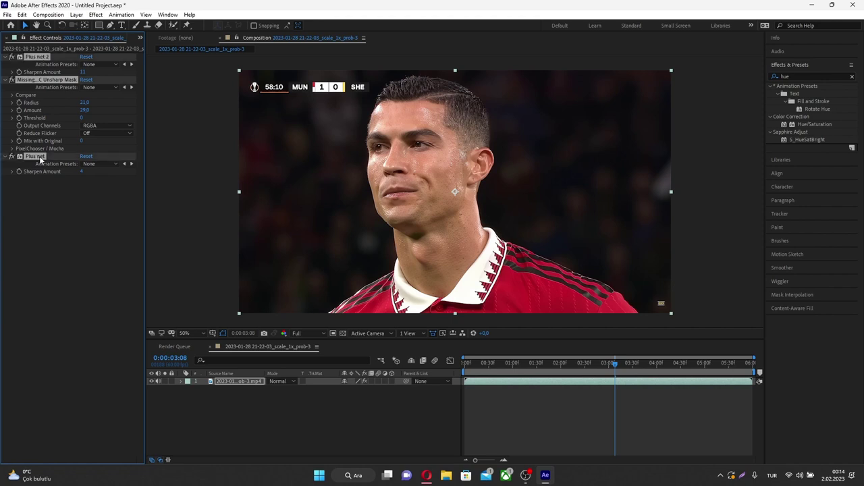
pyautogui.hotkey('ctrl', 'z')
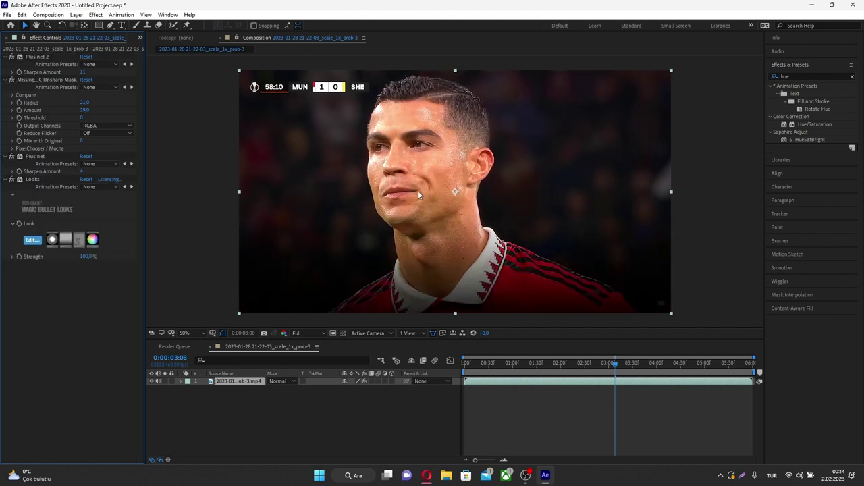
# - At 0:00:01:37, open the Looks effect in the Magic Bullet Looks editor
pyautogui.click(543, 364)
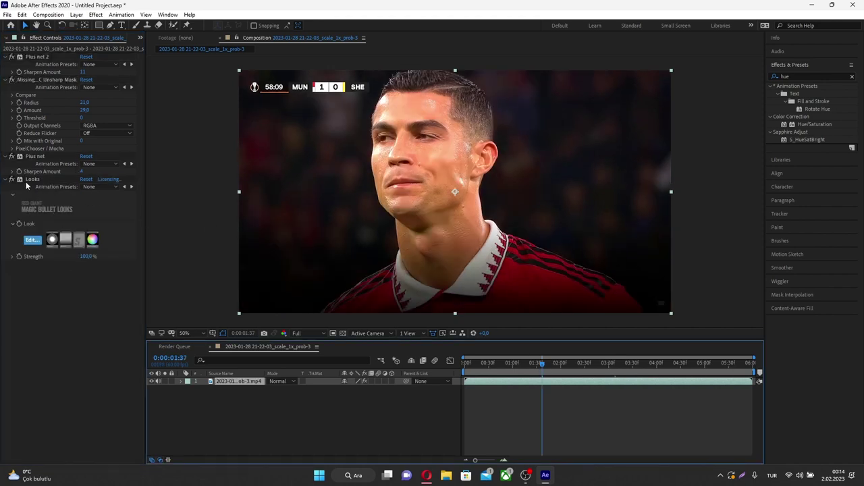
pyautogui.click(30, 180)
pyautogui.click(40, 240)
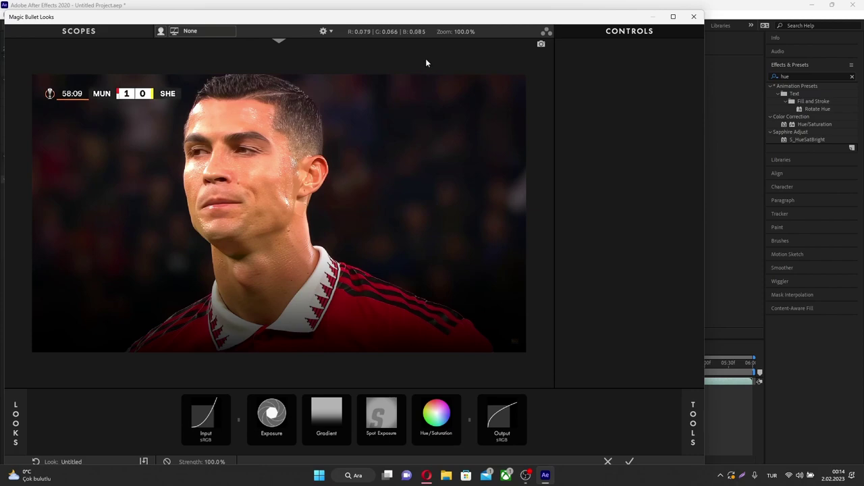
# - Clear Hue/Saturation, Gradient, Spot Exposure and Exposure out of the Looks tool chain
pyautogui.doubleClick(413, 17)
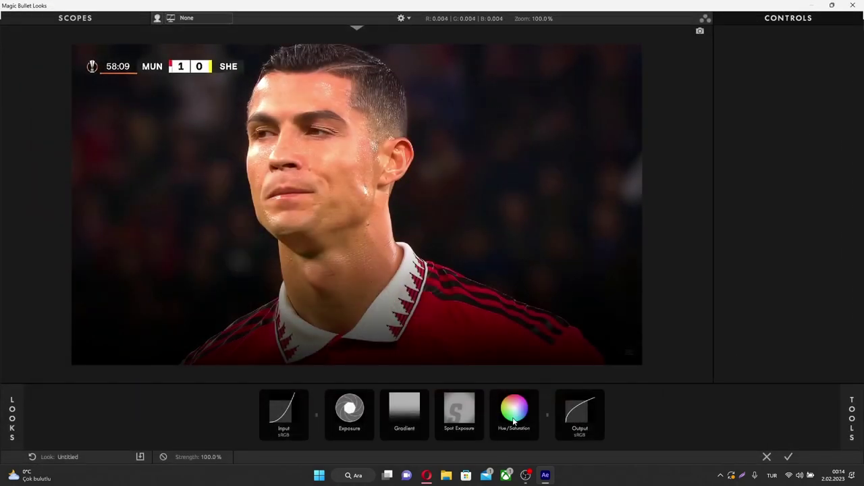
pyautogui.click(414, 414)
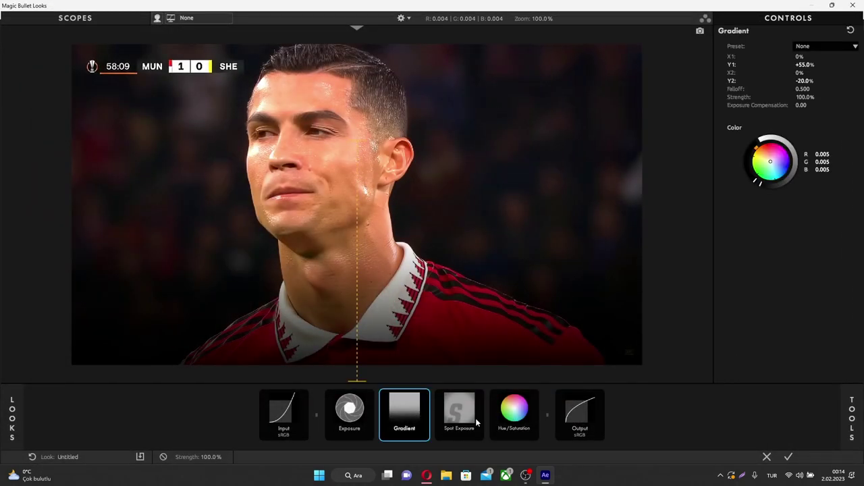
pyautogui.press('Right')
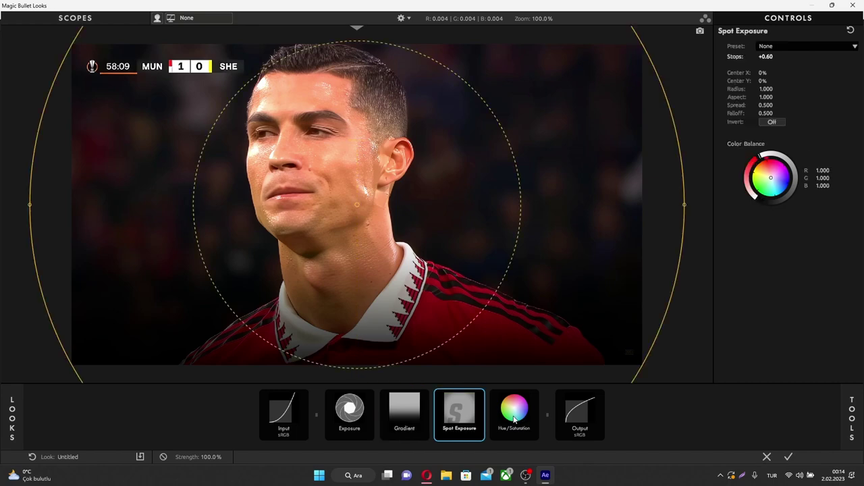
pyautogui.click(527, 421)
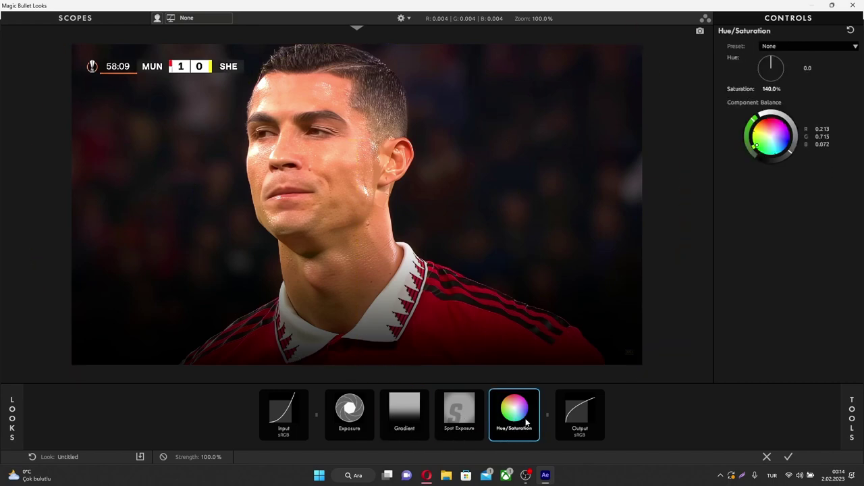
pyautogui.press('Delete')
pyautogui.press('Delete')
pyautogui.press('Delete')
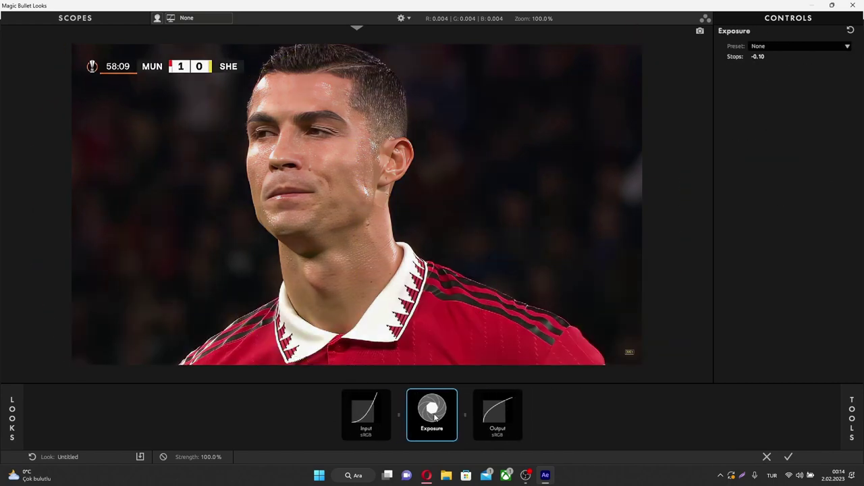
pyautogui.press('Delete')
pyautogui.click(852, 409)
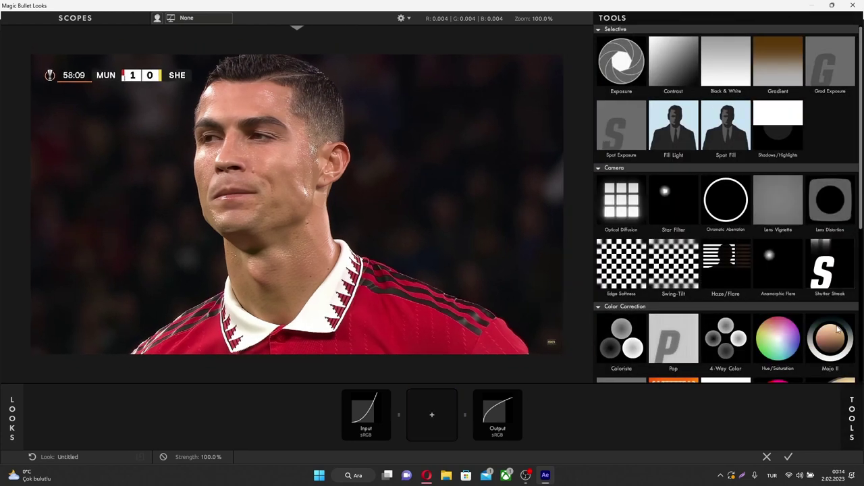
# - Add a Contrast tool to the empty chain and set it to -0.100
pyautogui.moveTo(668, 67); pyautogui.dragTo(435, 411)
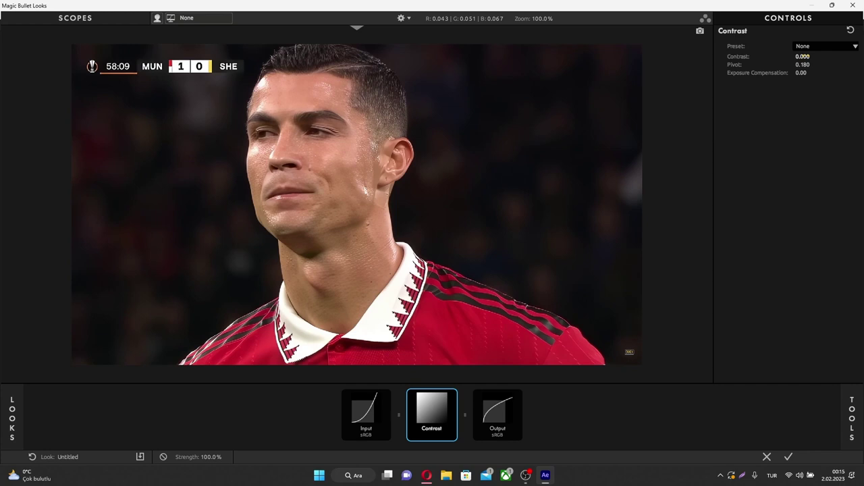
pyautogui.moveTo(803, 56)
pyautogui.mouseDown()
pyautogui.moveTo(821, 56)
pyautogui.moveTo(796, 56)
pyautogui.mouseUp()
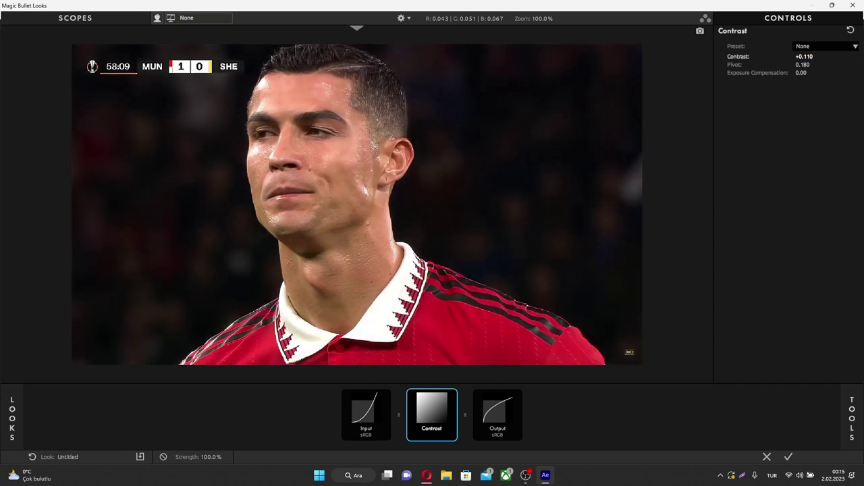
pyautogui.moveTo(807, 56); pyautogui.dragTo(793, 56)
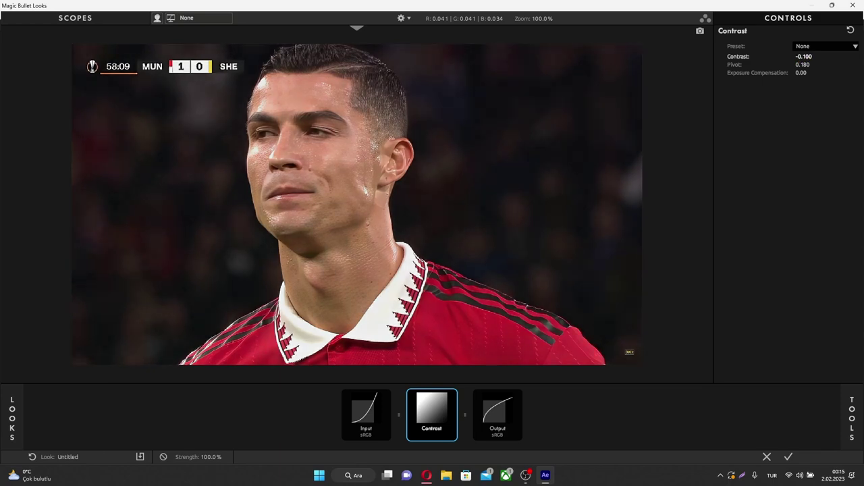
pyautogui.moveTo(851, 422)
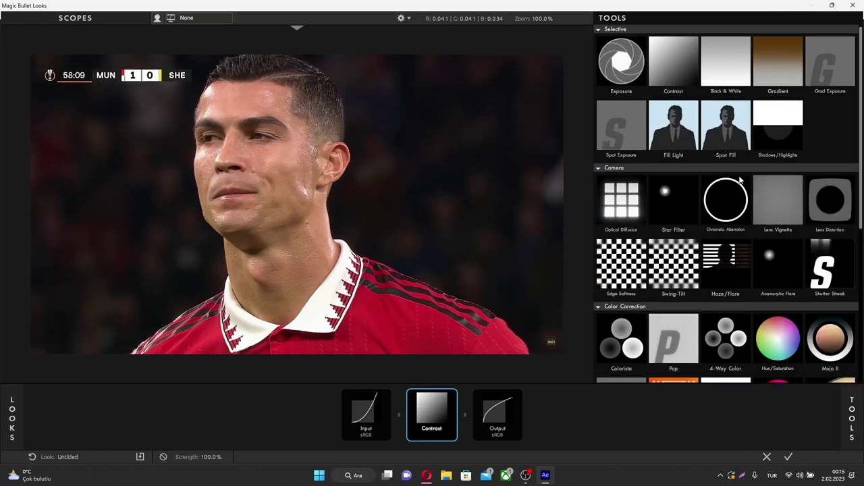
# - Add Spot Exposure after Contrast and shape its spot circle around the player's face
pyautogui.moveTo(625, 124); pyautogui.dragTo(495, 420)
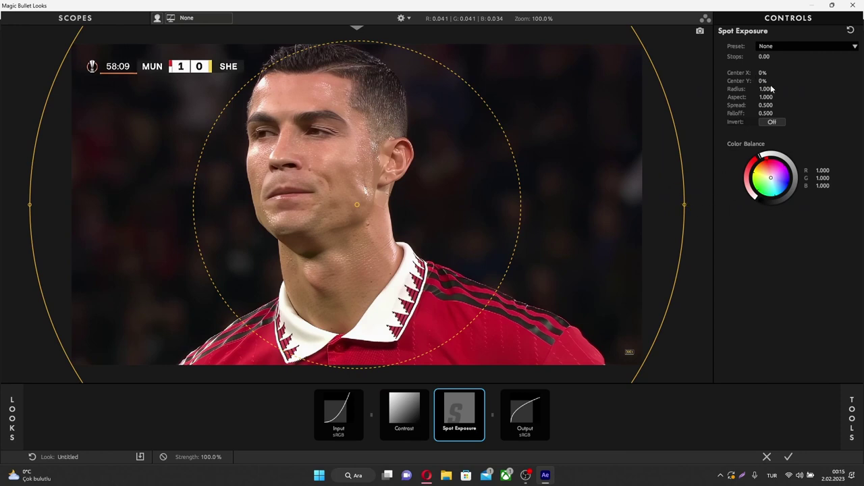
pyautogui.moveTo(771, 89); pyautogui.dragTo(729, 88)
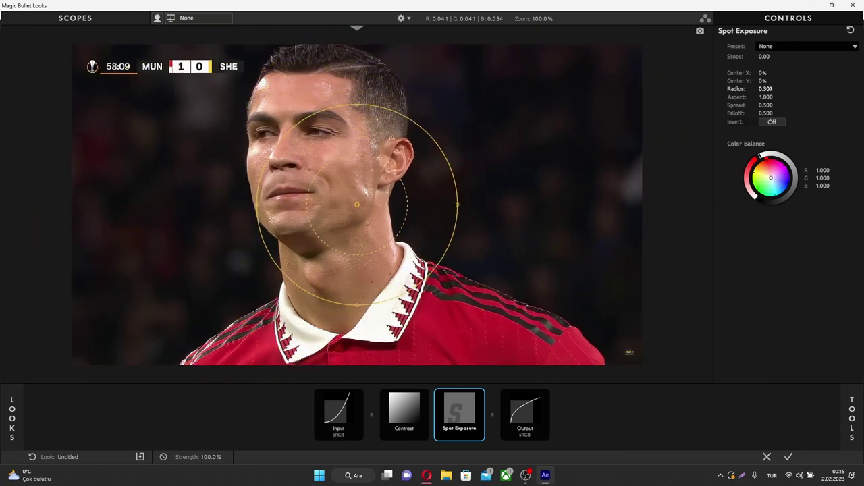
pyautogui.moveTo(458, 204); pyautogui.dragTo(543, 204)
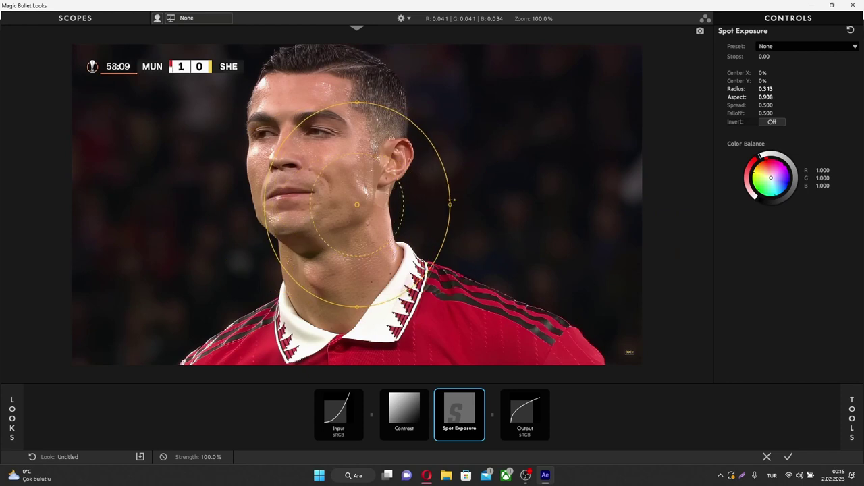
pyautogui.moveTo(361, 107); pyautogui.dragTo(357, 27)
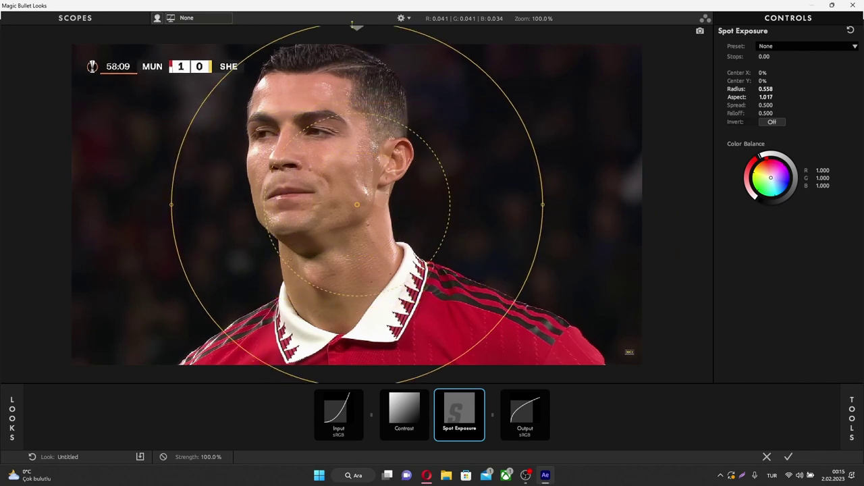
pyautogui.moveTo(449, 203); pyautogui.dragTo(386, 203)
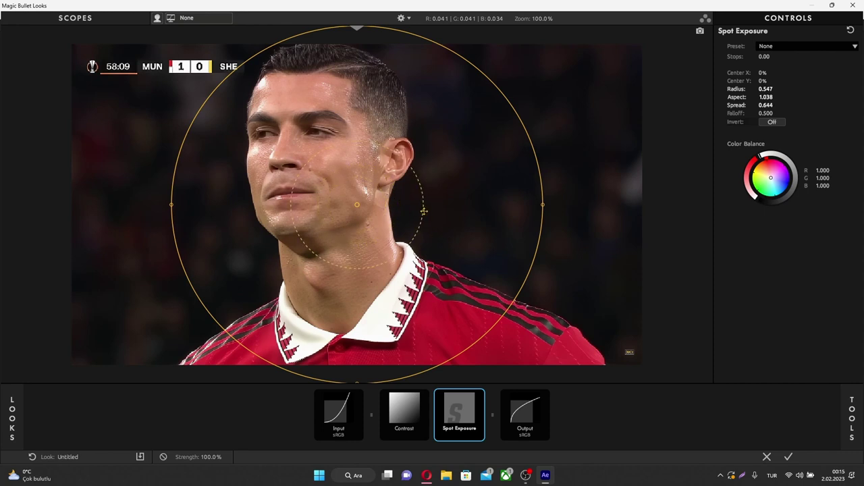
pyautogui.moveTo(385, 202); pyautogui.dragTo(441, 204)
pyautogui.moveTo(480, 225)
pyautogui.mouseDown()
pyautogui.moveTo(423, 198)
pyautogui.moveTo(429, 205)
pyautogui.mouseUp()
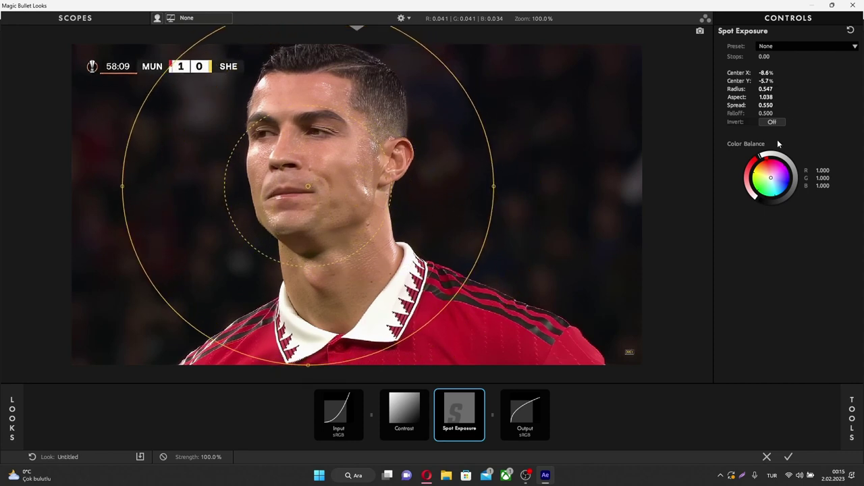
# - Cool the spot slightly blue, brighten it +0.30 stops, and tighten the circle around the head
pyautogui.moveTo(770, 178)
pyautogui.mouseDown()
pyautogui.moveTo(778, 180)
pyautogui.moveTo(750, 192)
pyautogui.moveTo(770, 177)
pyautogui.moveTo(747, 176)
pyautogui.moveTo(748, 166)
pyautogui.mouseUp()
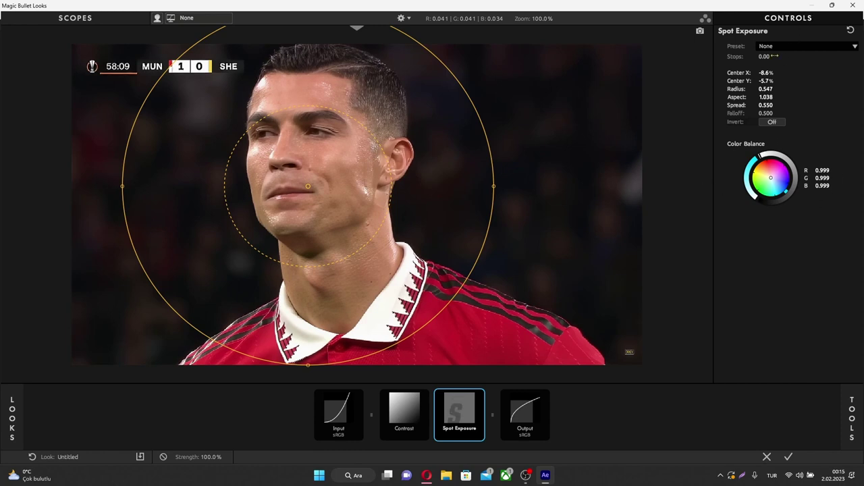
pyautogui.moveTo(765, 56)
pyautogui.mouseDown()
pyautogui.moveTo(786, 56)
pyautogui.moveTo(748, 56)
pyautogui.mouseUp()
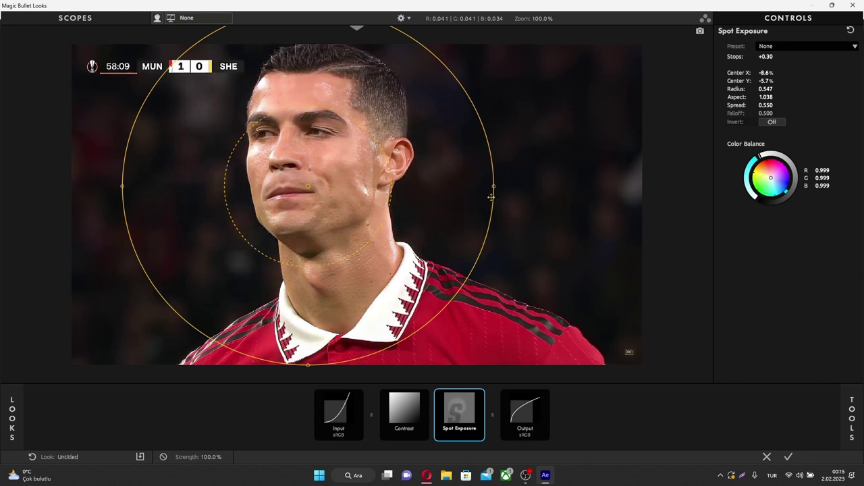
pyautogui.moveTo(494, 186); pyautogui.dragTo(475, 187)
pyautogui.moveTo(364, 188); pyautogui.dragTo(364, 189)
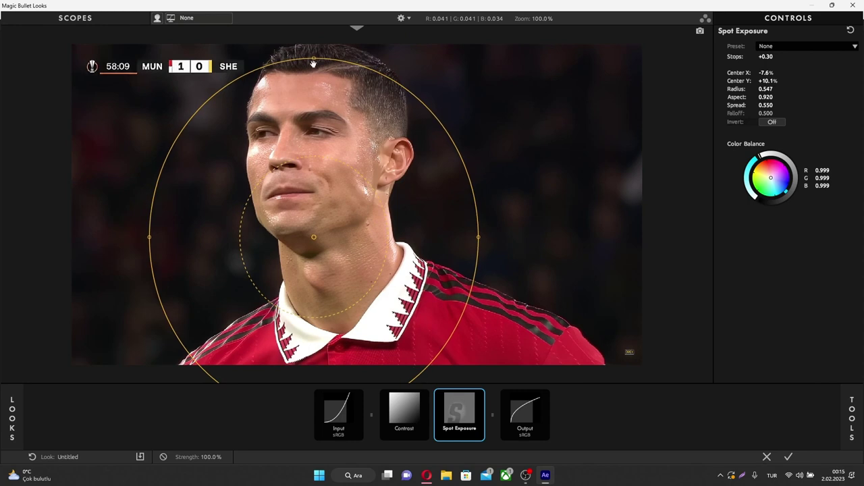
pyautogui.moveTo(314, 60); pyautogui.dragTo(314, 86)
pyautogui.moveTo(314, 237); pyautogui.dragTo(311, 191)
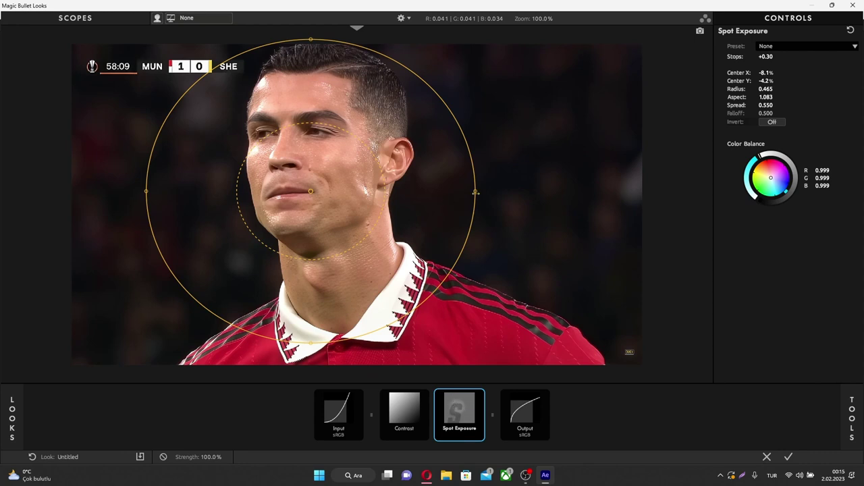
pyautogui.moveTo(859, 435)
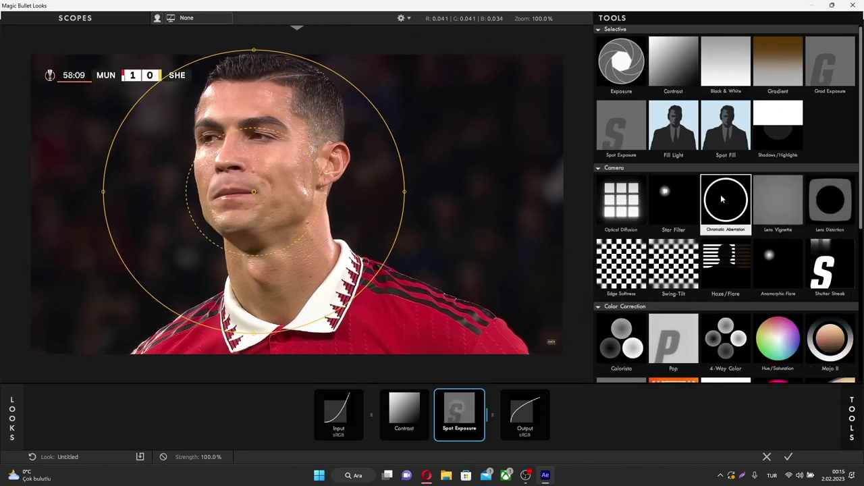
# - Add Edge Softness after Spot Exposure with a wider sharp centre, 0.83% blur and 0.188 spread
pyautogui.doubleClick(638, 269)
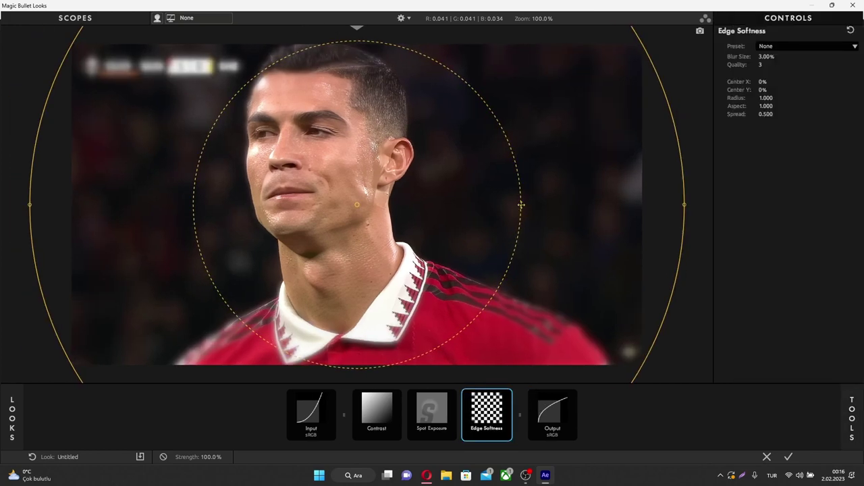
pyautogui.moveTo(520, 204); pyautogui.dragTo(622, 204)
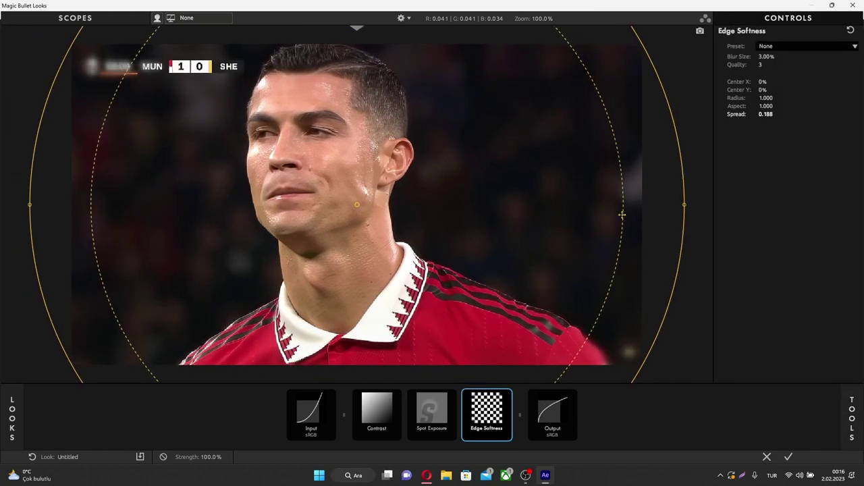
pyautogui.moveTo(766, 56); pyautogui.dragTo(741, 57)
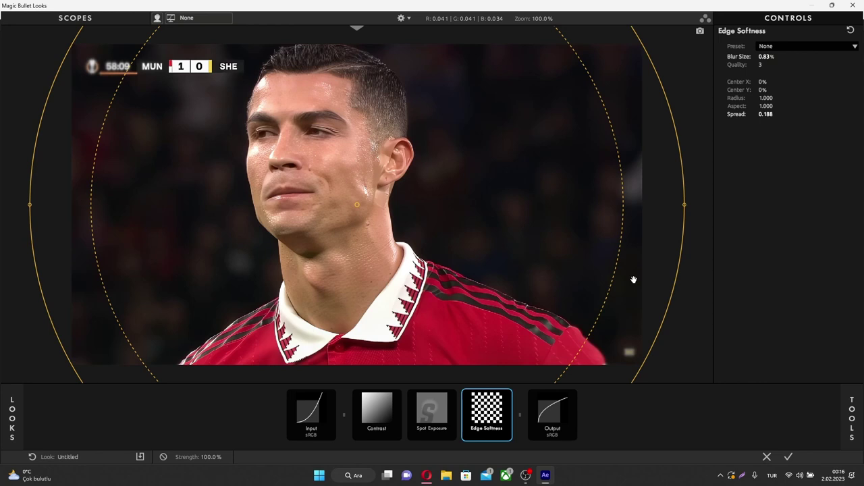
pyautogui.scroll(-2, 578, 245)
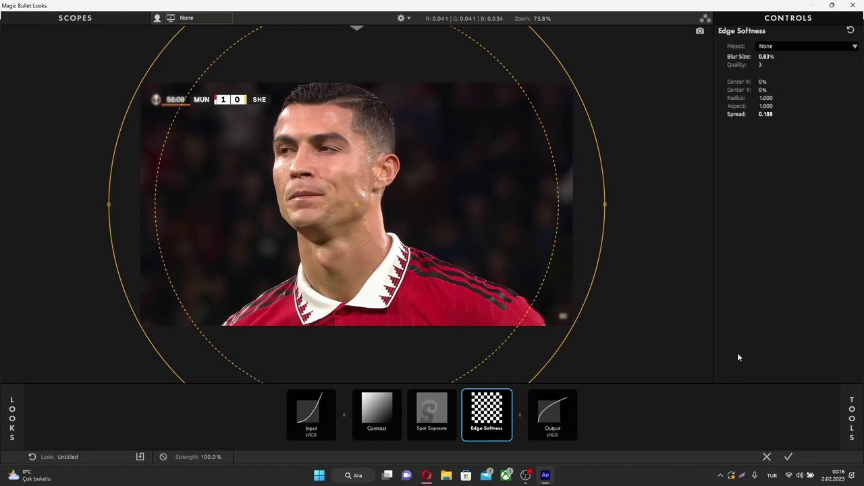
pyautogui.click(852, 418)
# - Add a Haze/Flare tool after Edge Softness and apply the look back to After Effects
pyautogui.scroll(-1, 688, 307)
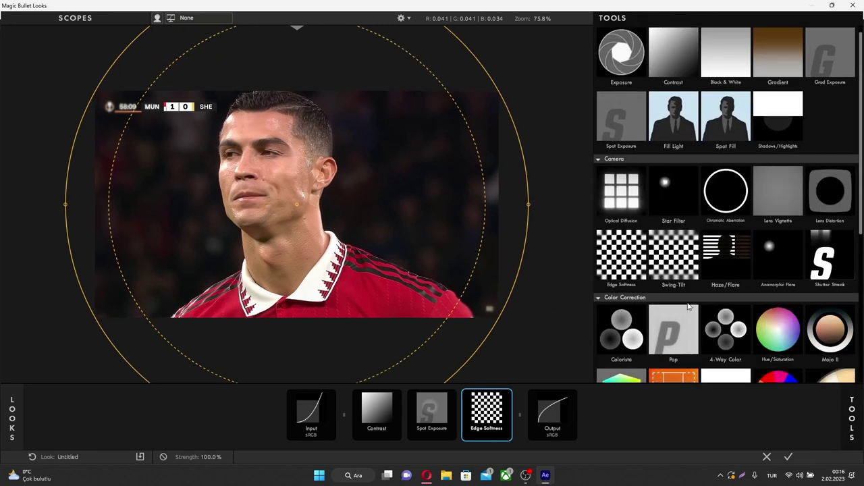
pyautogui.scroll(-1, 688, 307)
pyautogui.scroll(-1, 800, 270)
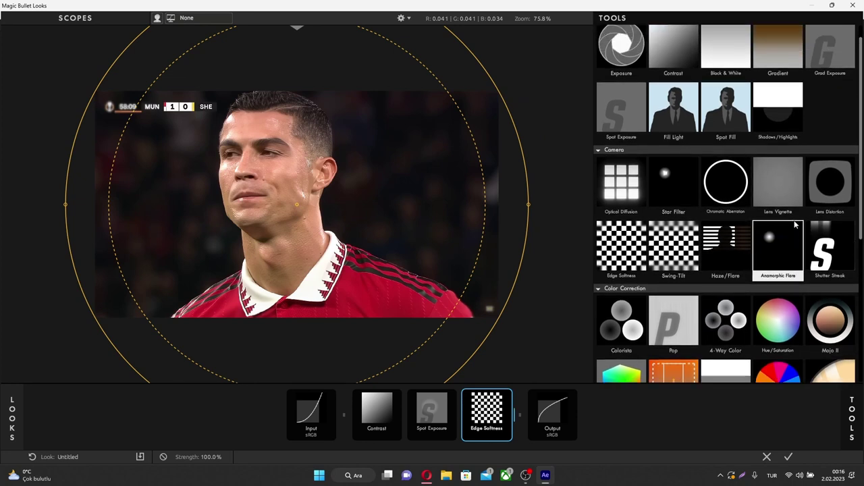
pyautogui.scroll(-1, 749, 229)
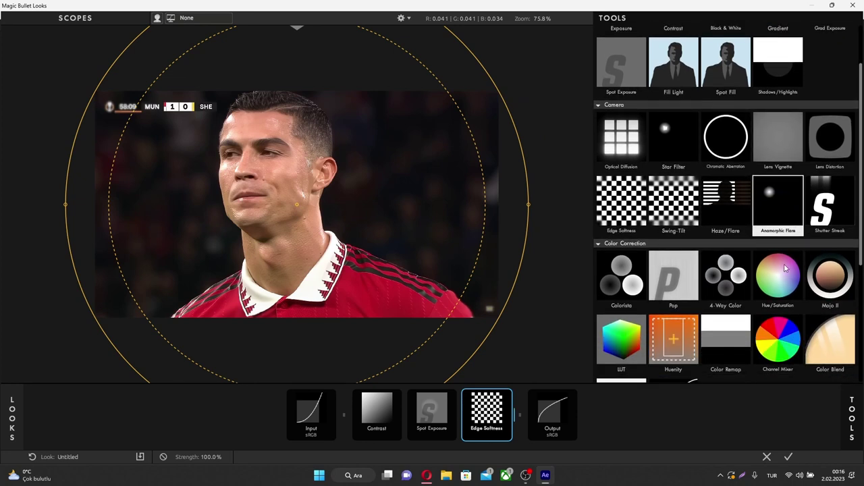
pyautogui.doubleClick(724, 208)
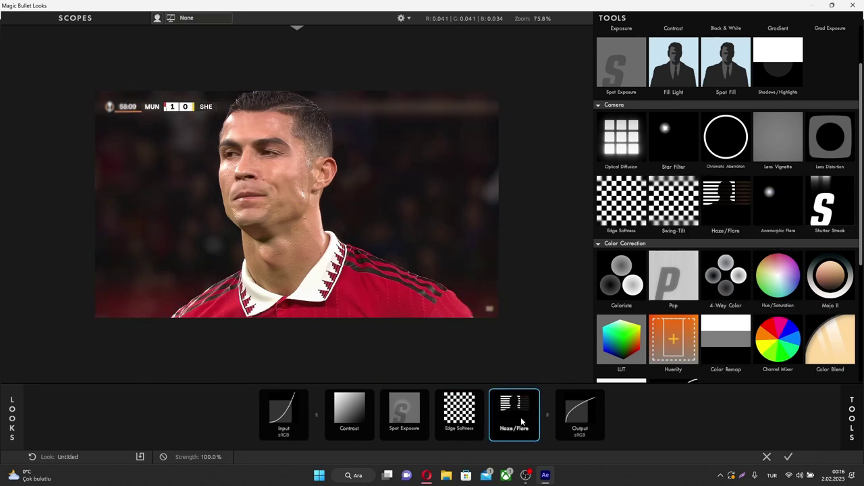
pyautogui.click(522, 422)
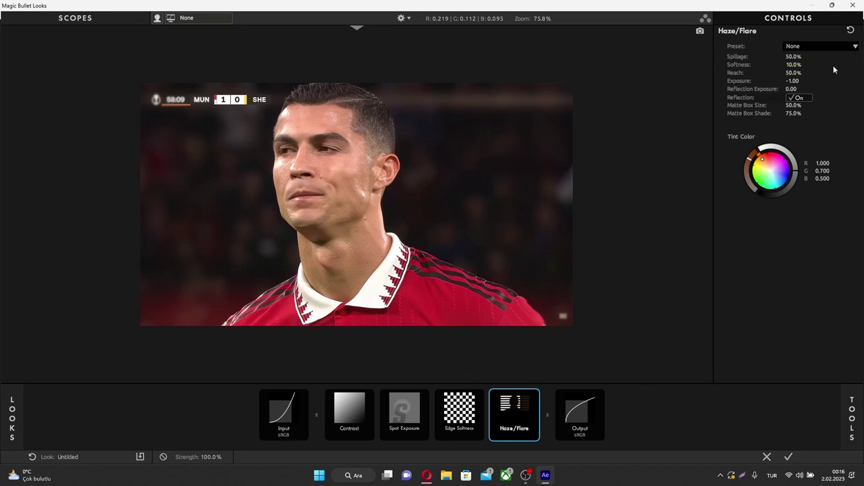
pyautogui.click(790, 458)
# - Preview the graded clip from about two seconds, then reopen its Looks effect for editing
pyautogui.click(584, 364)
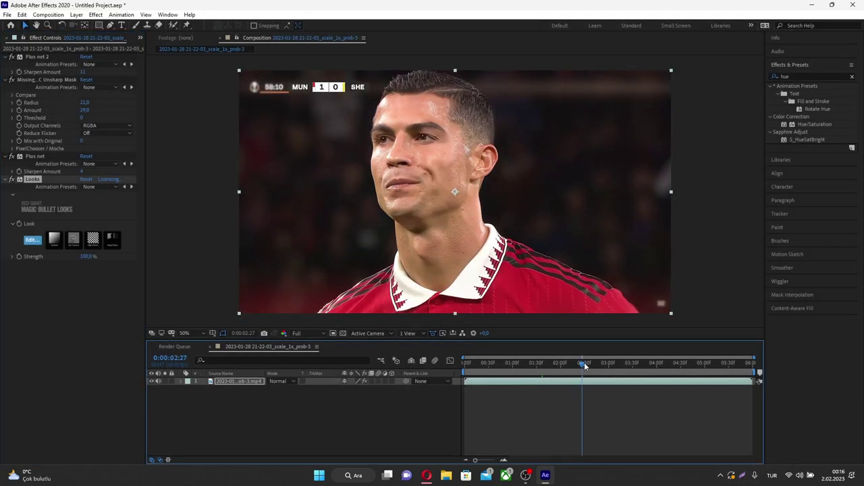
pyautogui.press('space')
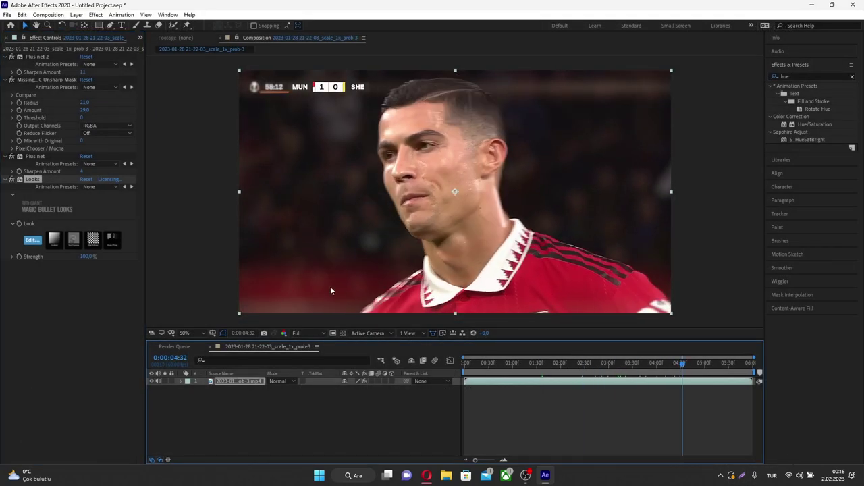
pyautogui.moveTo(537, 366); pyautogui.dragTo(625, 369)
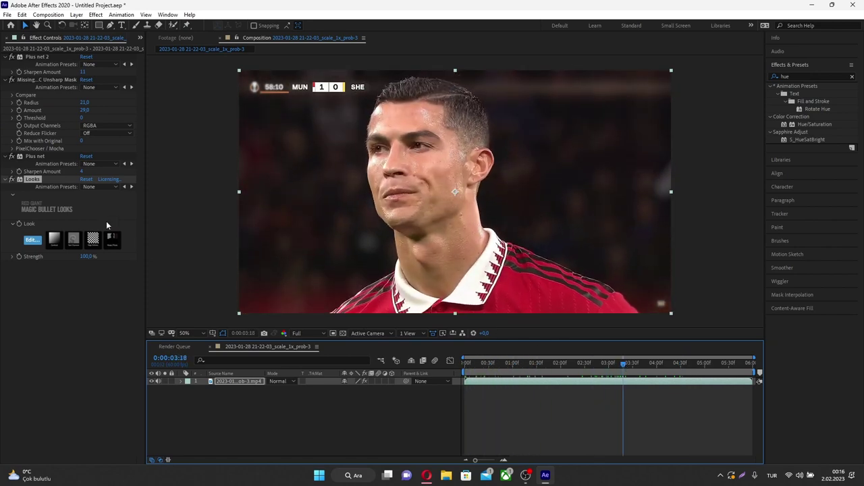
pyautogui.click(31, 241)
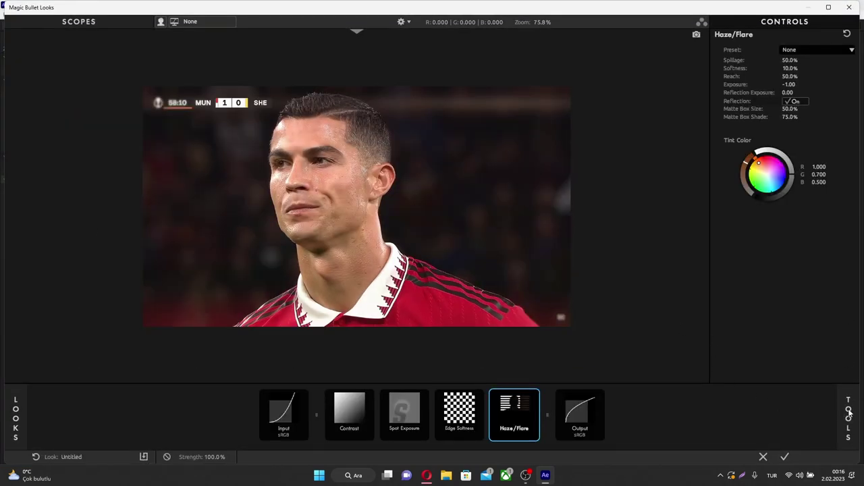
# - Add a LUT step before the output and try the Emlo, Sony SLog 3 and Suntan LUTs
pyautogui.moveTo(848, 416)
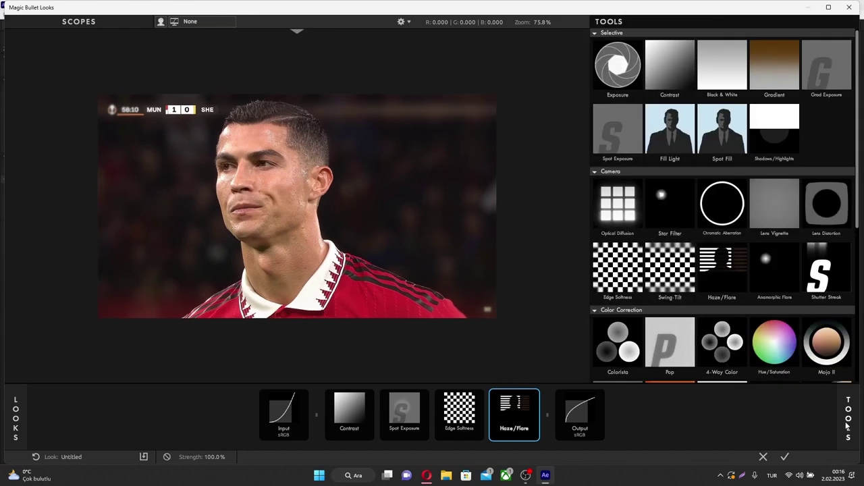
pyautogui.scroll(-1, 723, 202)
pyautogui.scroll(-1, 722, 202)
pyautogui.moveTo(572, 413); pyautogui.dragTo(571, 413)
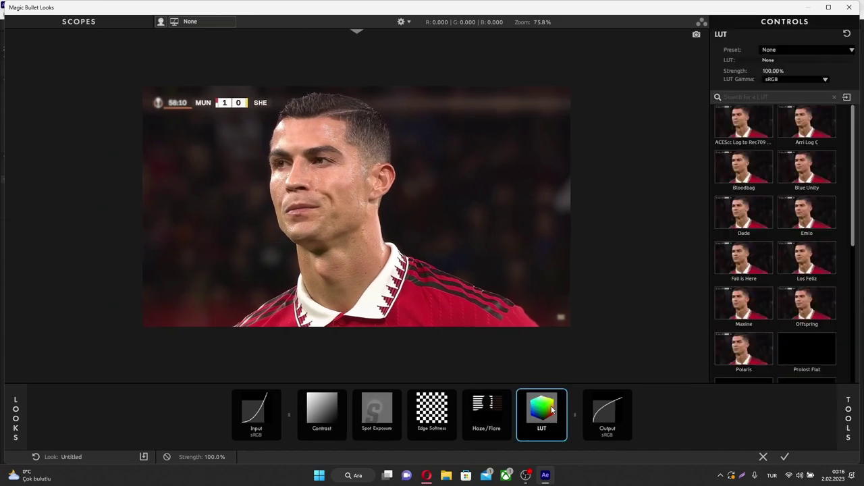
pyautogui.click(807, 216)
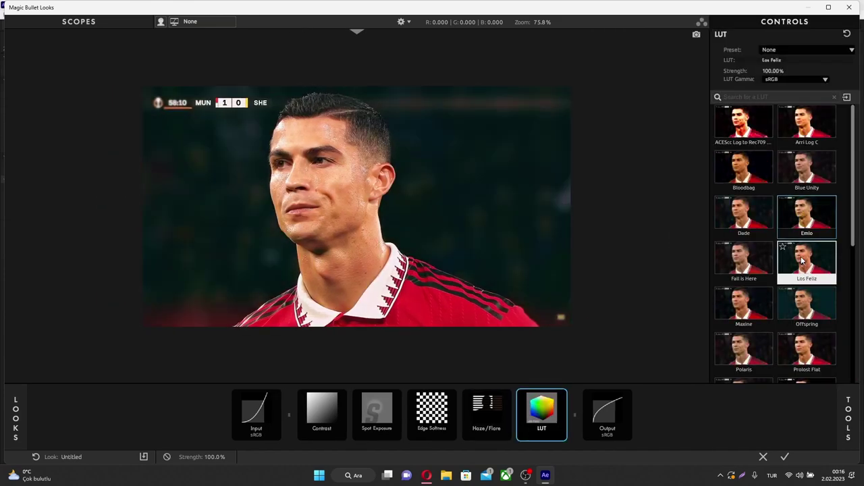
pyautogui.scroll(-2, 805, 231)
pyautogui.scroll(-3, 806, 231)
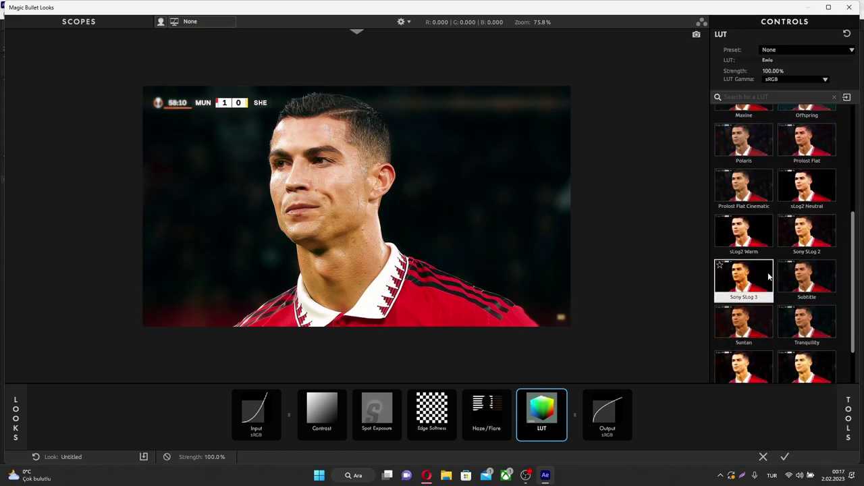
pyautogui.click(771, 277)
pyautogui.click(767, 334)
# - Audition Vibrance Thing and a few darker LUTs, then remove the LUT step
pyautogui.scroll(-1, 767, 334)
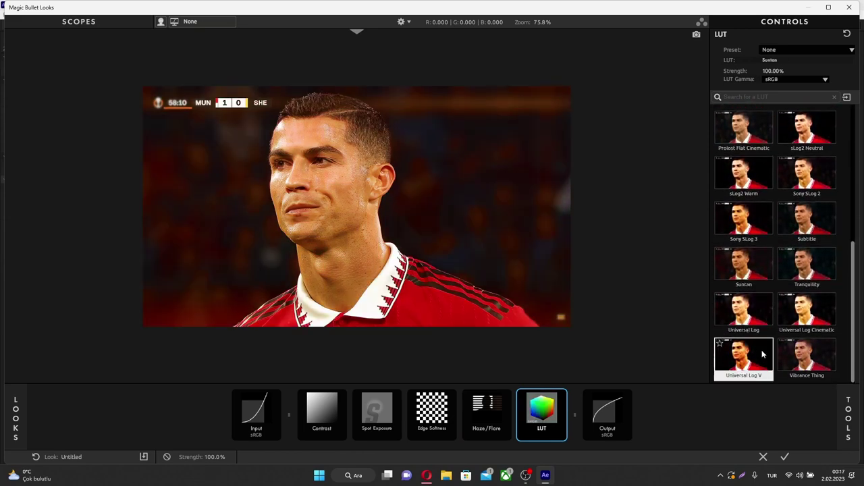
pyautogui.click(802, 358)
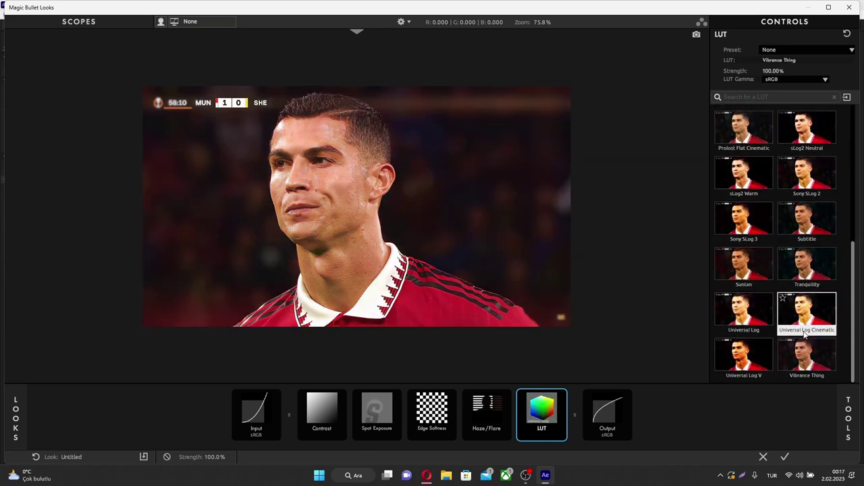
pyautogui.scroll(5, 790, 270)
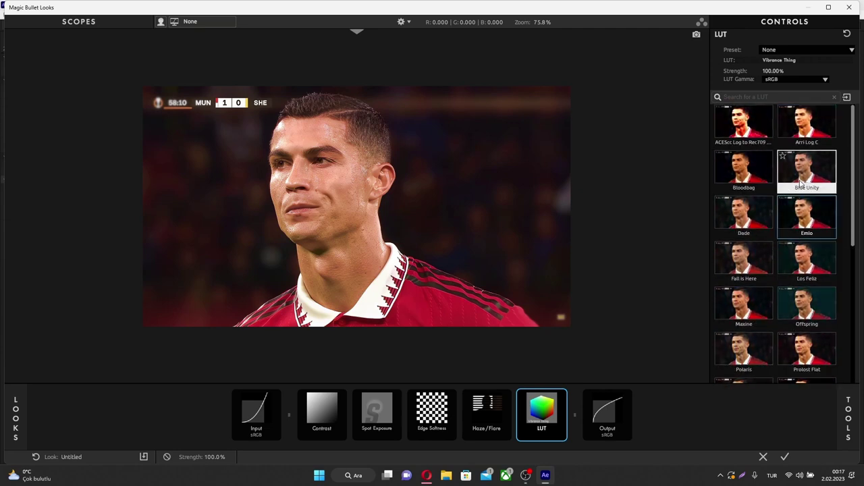
pyautogui.click(780, 176)
pyautogui.click(751, 174)
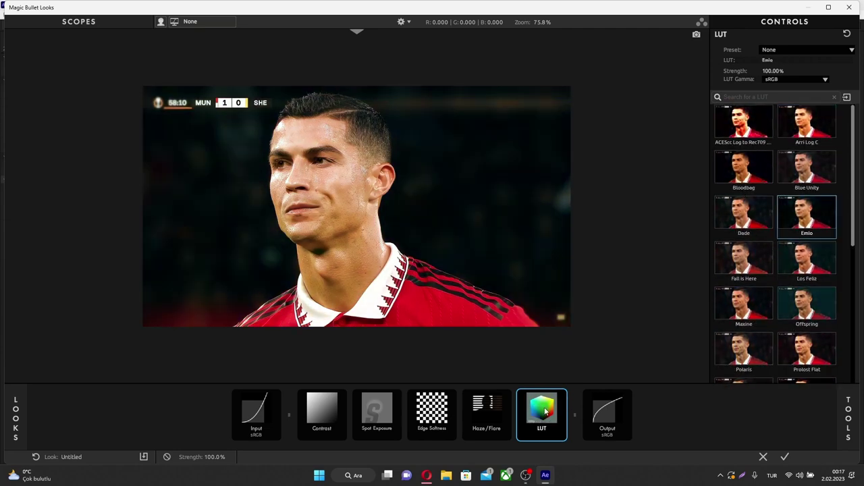
pyautogui.press('Delete')
# - Try a light purple Color Blend between Haze/Flare and the output, then delete it
pyautogui.click(849, 419)
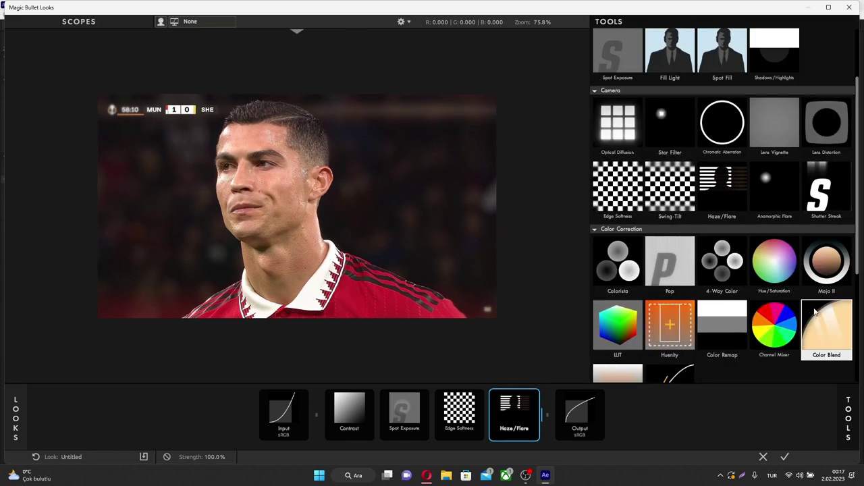
pyautogui.scroll(-1, 817, 317)
pyautogui.moveTo(827, 316); pyautogui.dragTo(532, 420)
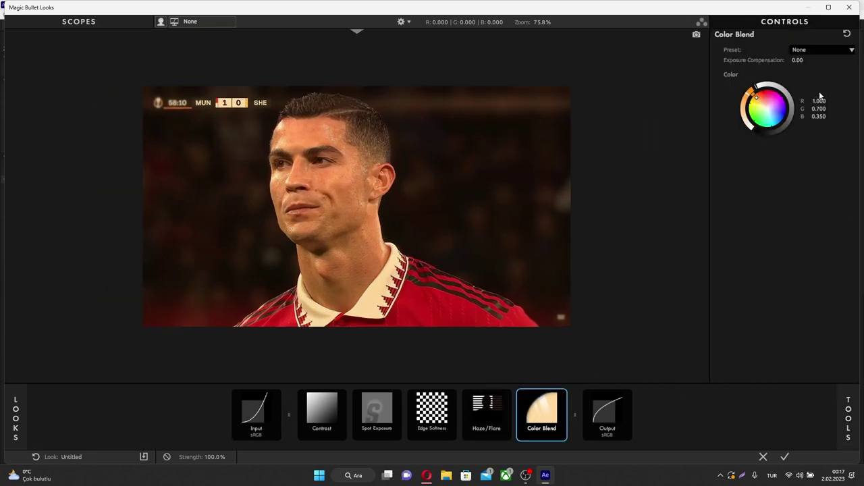
pyautogui.click(783, 110)
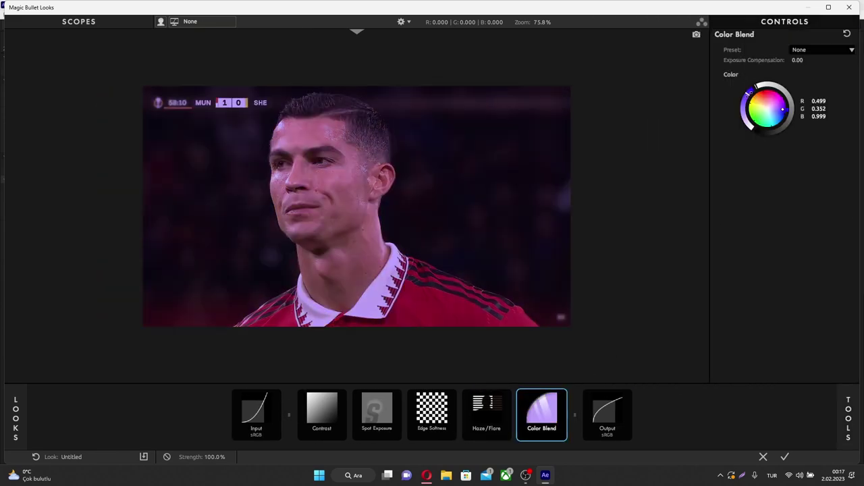
pyautogui.moveTo(797, 60); pyautogui.dragTo(798, 60)
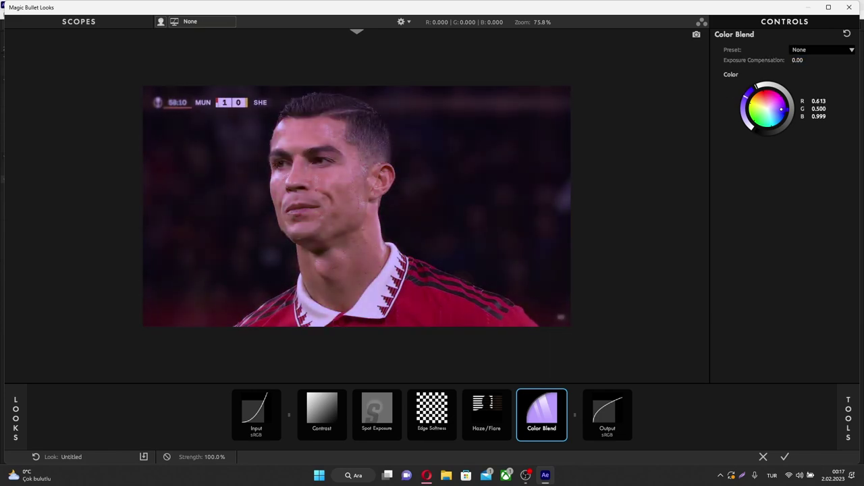
pyautogui.click(781, 108)
pyautogui.moveTo(781, 108); pyautogui.dragTo(779, 109)
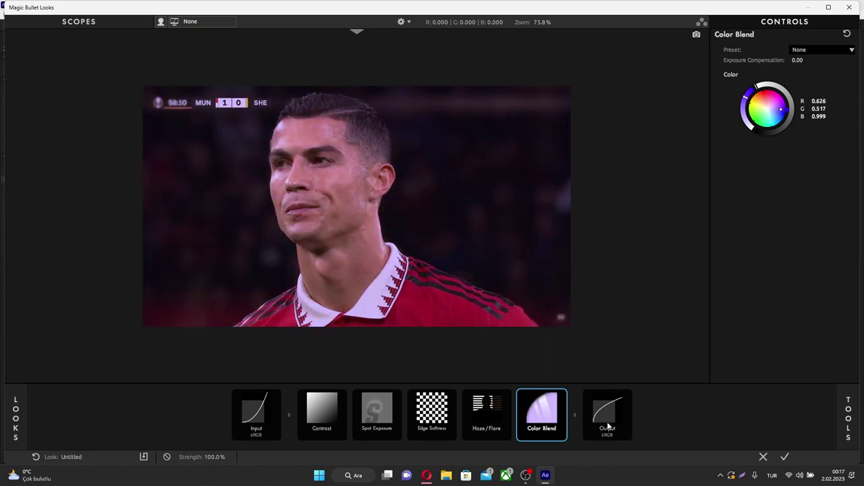
pyautogui.press('Delete')
# - Try a Star Filter after Spot Exposure at 1.00% size, then delete it
pyautogui.click(848, 412)
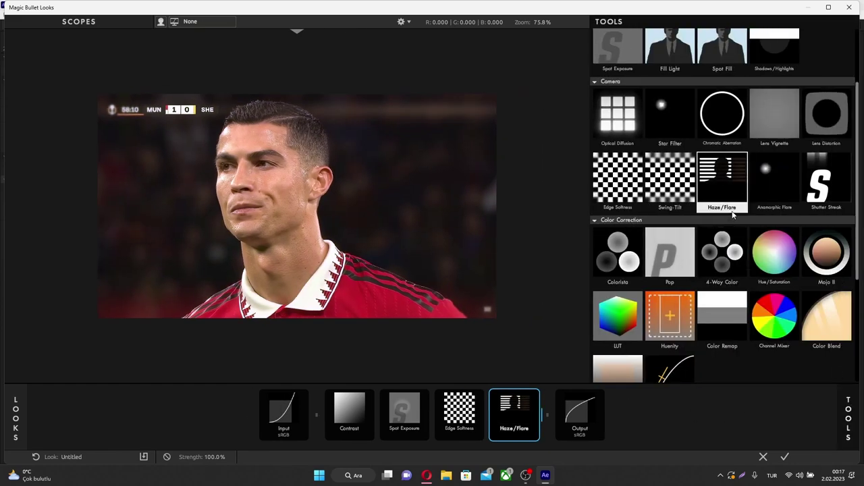
pyautogui.scroll(1, 696, 177)
pyautogui.moveTo(670, 142); pyautogui.dragTo(446, 412)
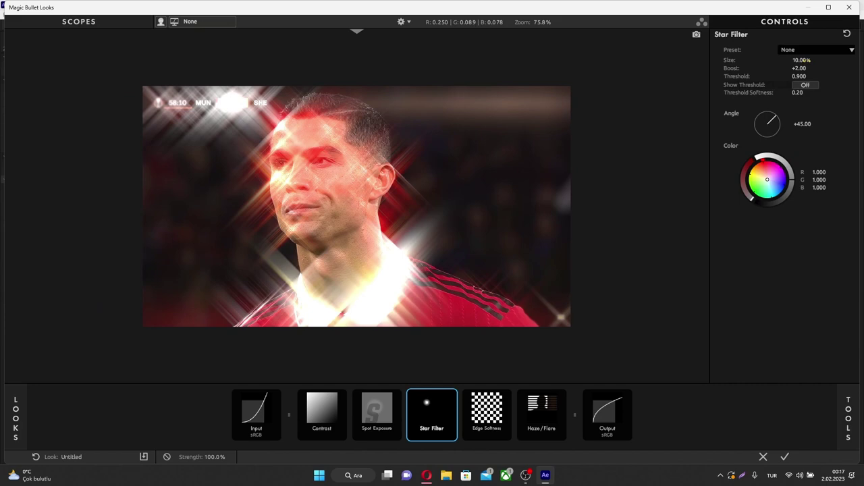
pyautogui.moveTo(807, 60); pyautogui.dragTo(419, 200)
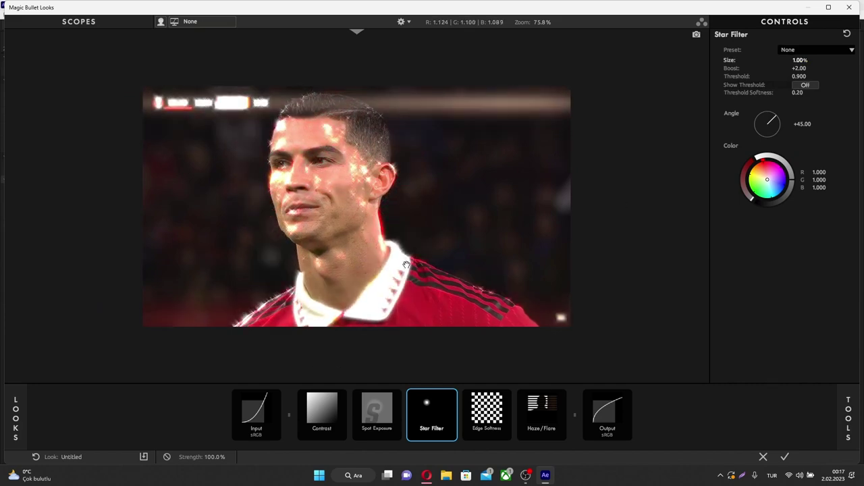
pyautogui.press('Delete')
pyautogui.moveTo(844, 412)
pyautogui.scroll(2, 770, 214)
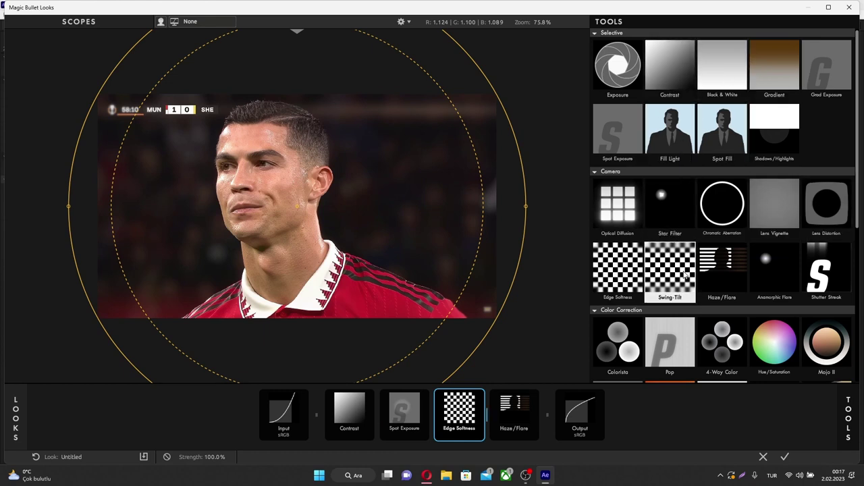
pyautogui.scroll(-1, 682, 273)
# - Insert a near-black Gradient after Contrast with its upper point near the chin, then close the editor
pyautogui.scroll(1, 821, 229)
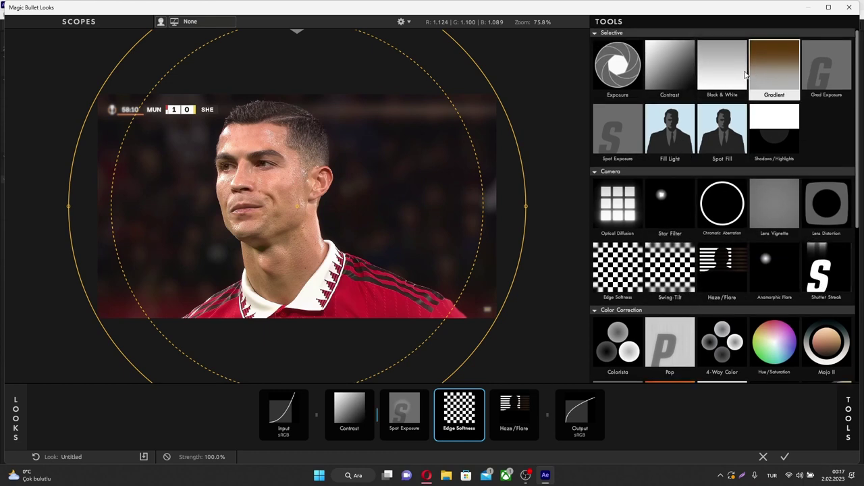
pyautogui.moveTo(782, 79); pyautogui.dragTo(474, 431)
pyautogui.click(389, 411)
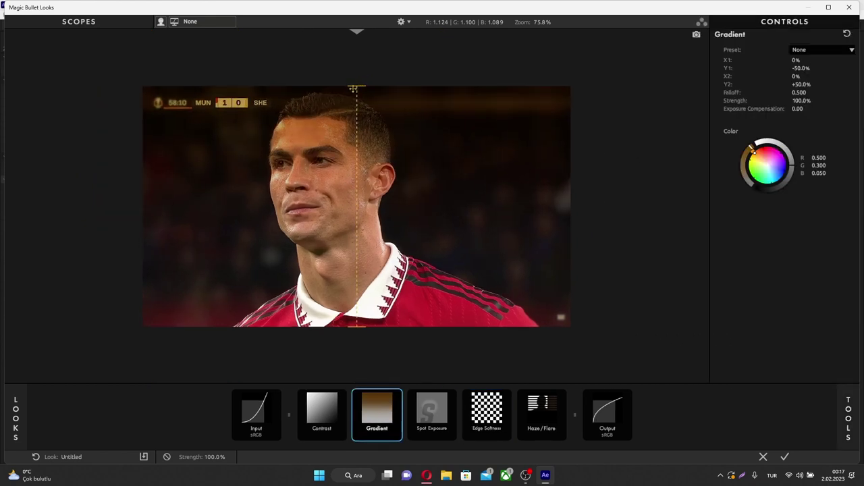
pyautogui.moveTo(353, 88)
pyautogui.mouseDown()
pyautogui.moveTo(365, 346)
pyautogui.moveTo(349, 265)
pyautogui.mouseUp()
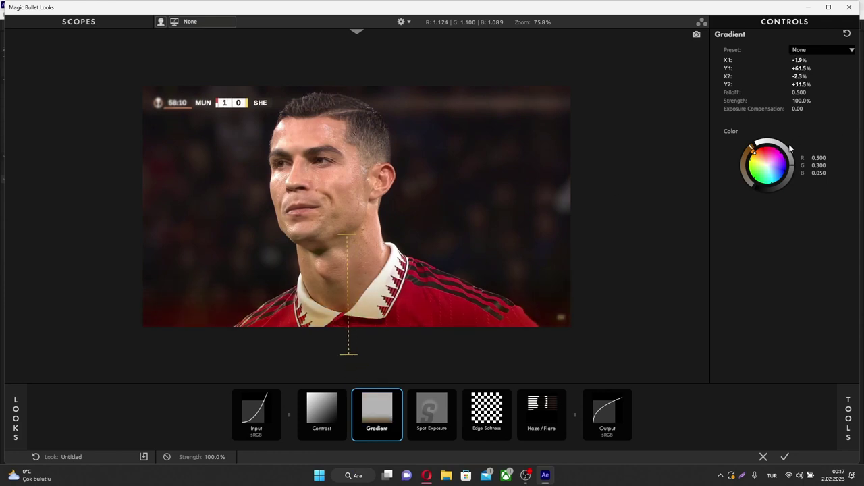
pyautogui.moveTo(767, 190); pyautogui.dragTo(756, 188)
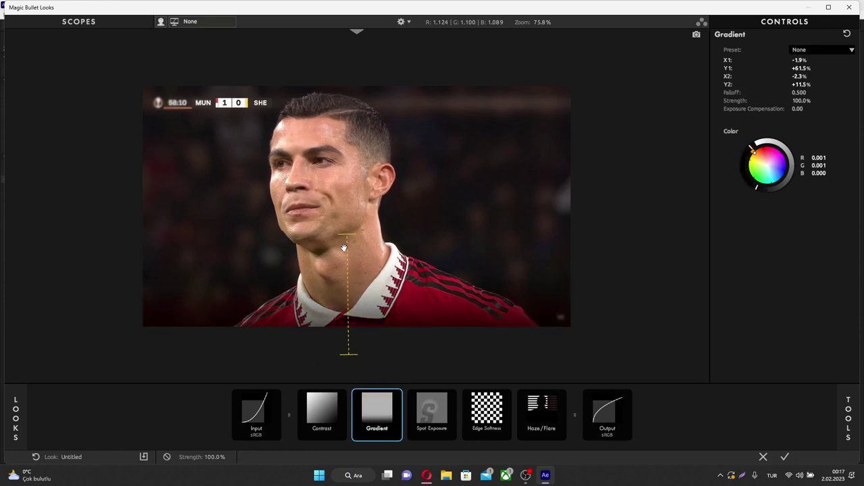
pyautogui.moveTo(348, 236); pyautogui.dragTo(345, 229)
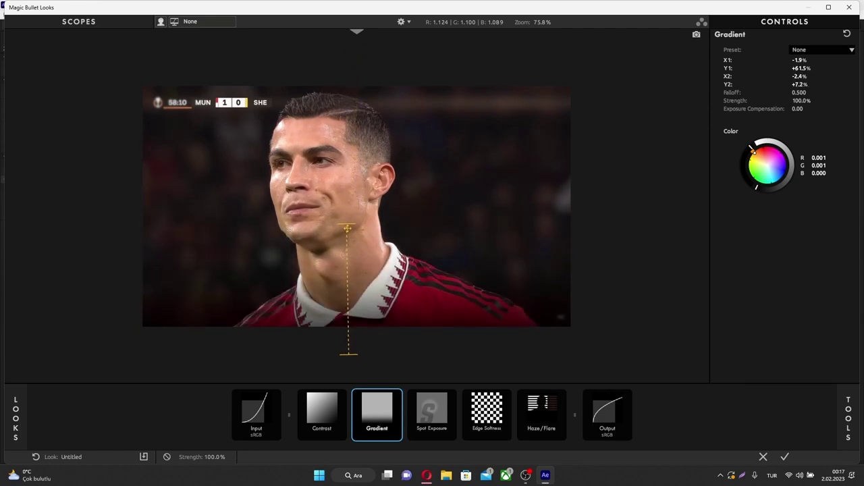
pyautogui.click(764, 457)
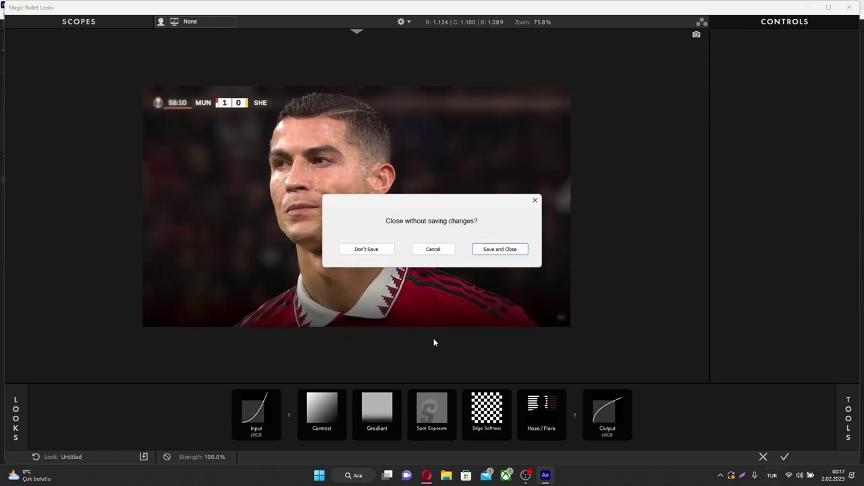
# - Save the Looks changes and close the editor
pyautogui.click(435, 251)
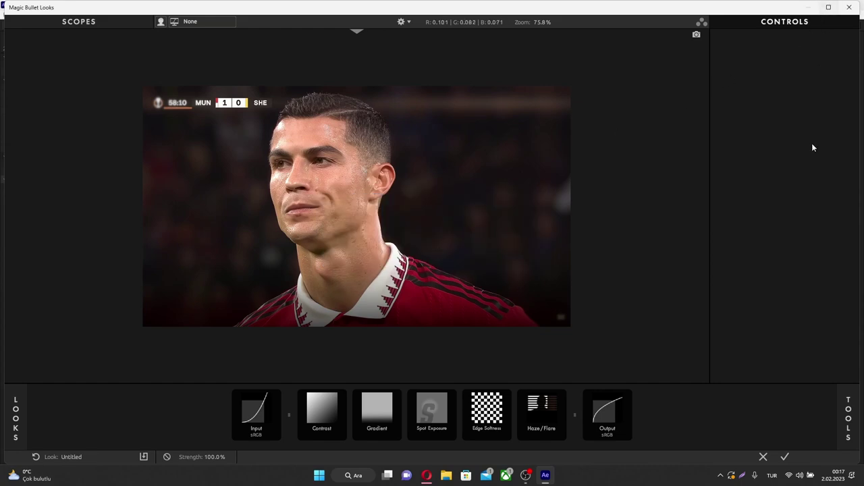
pyautogui.click(764, 457)
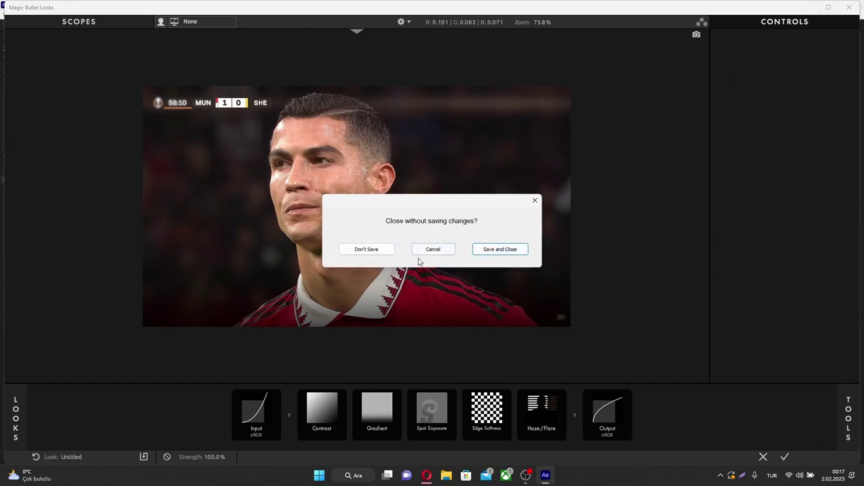
pyautogui.click(507, 251)
# - Delete the Plus net 2, Unsharp Mask, Plus net and Looks effects from the clip layer
pyautogui.click(81, 273)
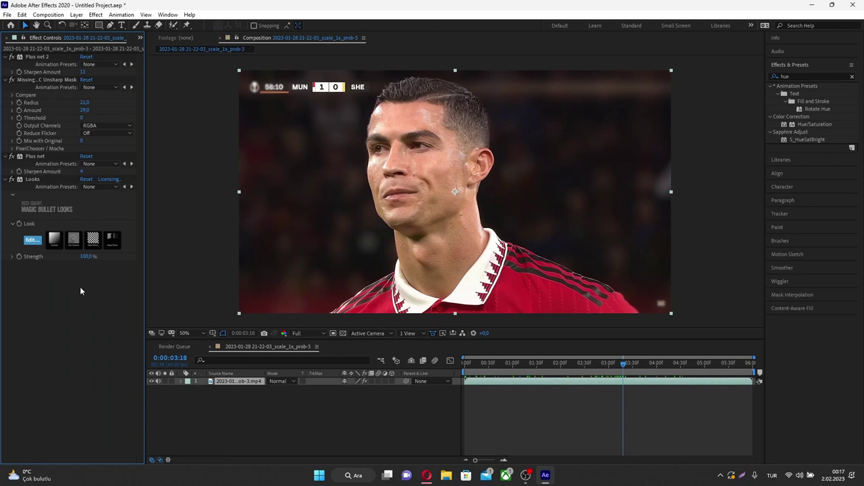
pyautogui.click(32, 57)
pyautogui.keyDown('ctrl'); pyautogui.click(42, 79); pyautogui.keyUp('ctrl')
pyautogui.keyDown('ctrl'); pyautogui.click(34, 156); pyautogui.keyUp('ctrl')
pyautogui.keyDown('ctrl'); pyautogui.click(35, 180); pyautogui.keyUp('ctrl')
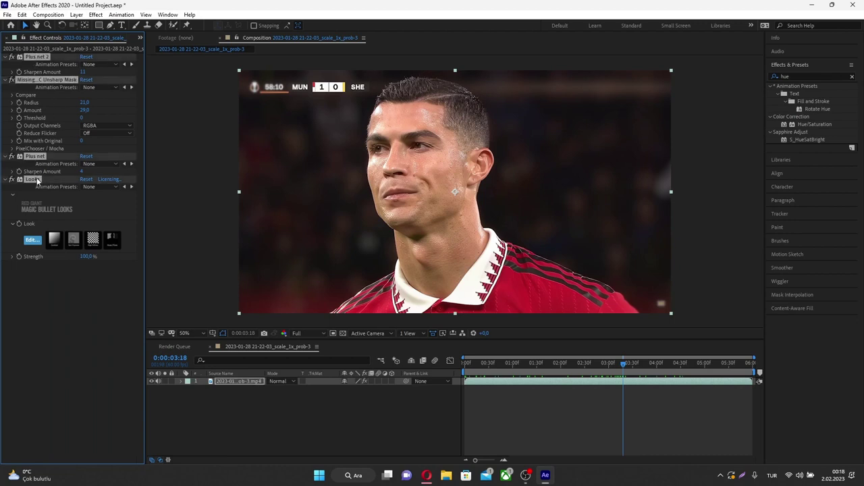
pyautogui.press('Delete')
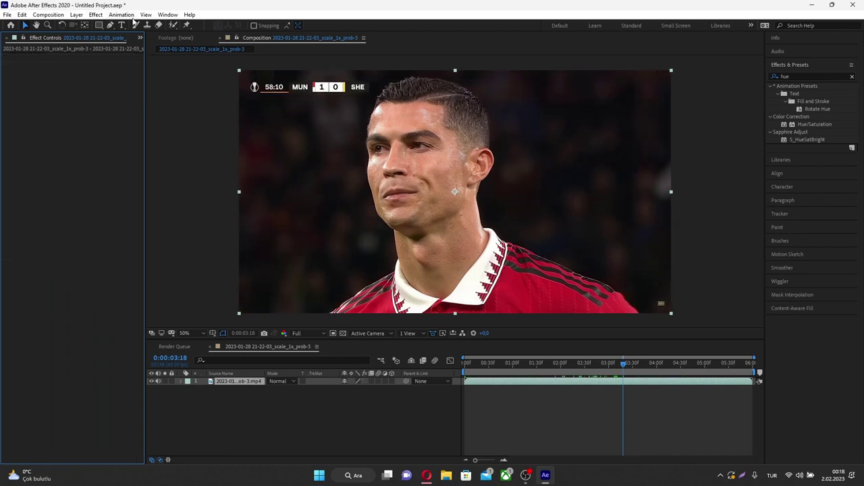
pyautogui.click(129, 15)
# - Apply the WaspAU cinematic main cc preset, then strip all effects from the layer
pyautogui.click(147, 35)
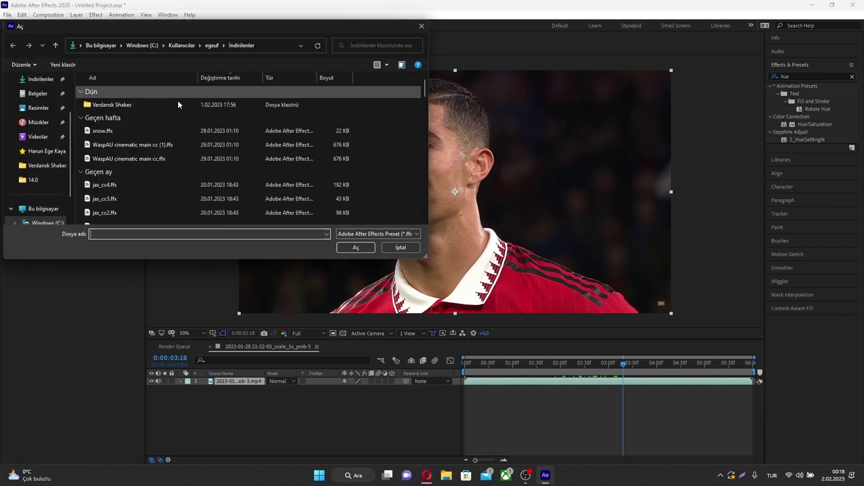
pyautogui.doubleClick(166, 159)
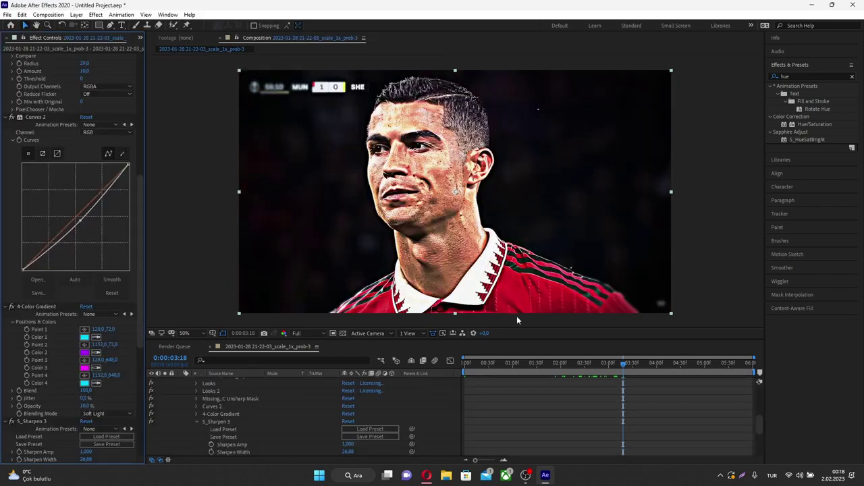
pyautogui.scroll(3, 94, 171)
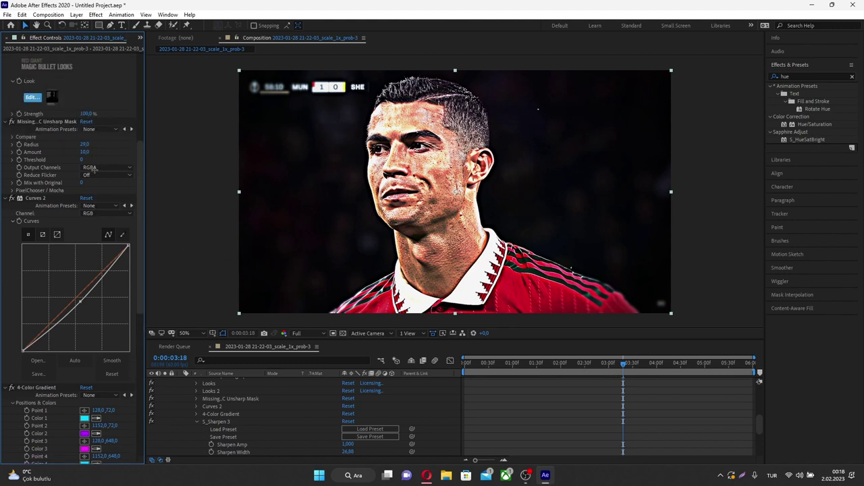
pyautogui.scroll(3, 95, 170)
pyautogui.scroll(3, 95, 171)
pyautogui.scroll(2, 95, 171)
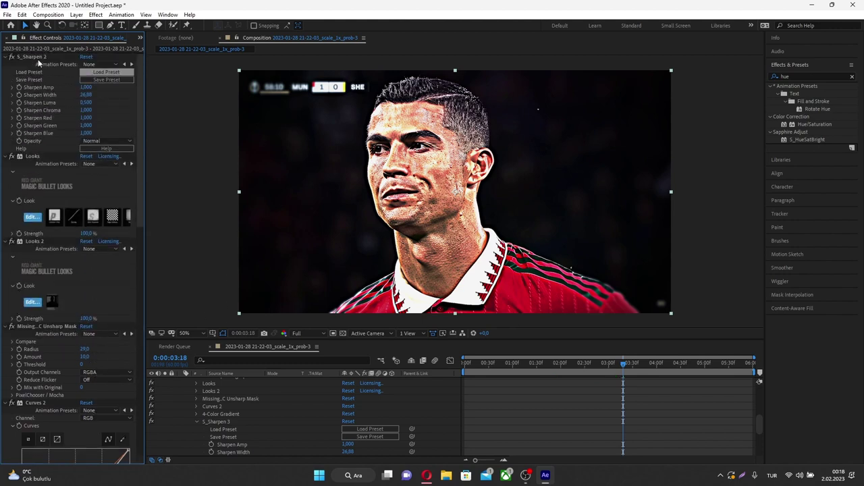
pyautogui.hotkey('ctrl', 'shift', 'e')
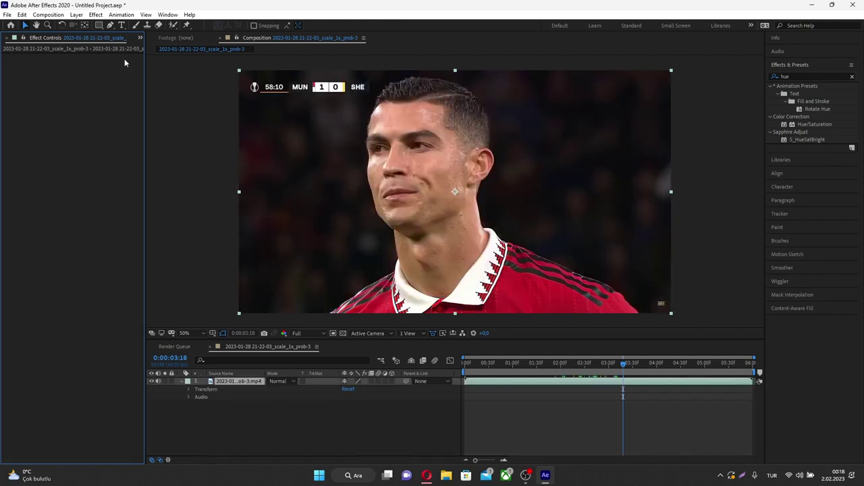
# - Reapply the WaspAU cinematic main cc preset and delete its S_Sharpen 2 effect
pyautogui.click(125, 15)
pyautogui.click(142, 34)
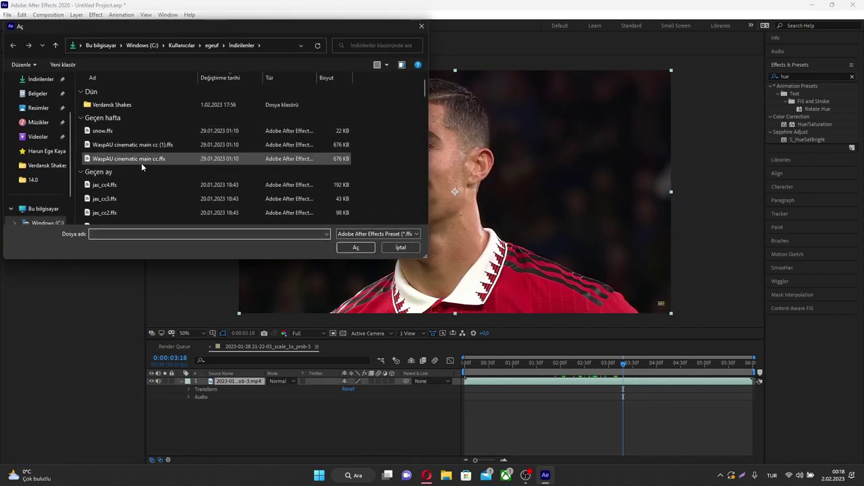
pyautogui.doubleClick(143, 161)
pyautogui.scroll(2, 131, 174)
pyautogui.scroll(3, 122, 179)
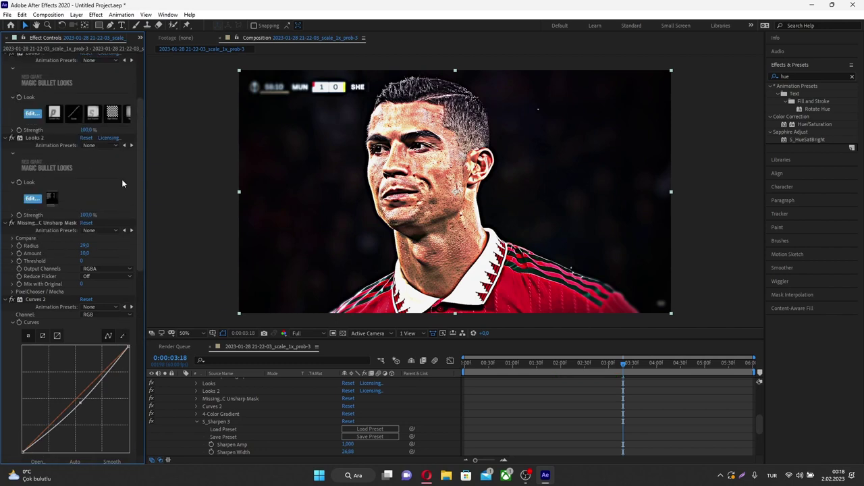
pyautogui.scroll(3, 94, 149)
pyautogui.scroll(2, 54, 95)
pyautogui.click(36, 58)
pyautogui.press('Delete')
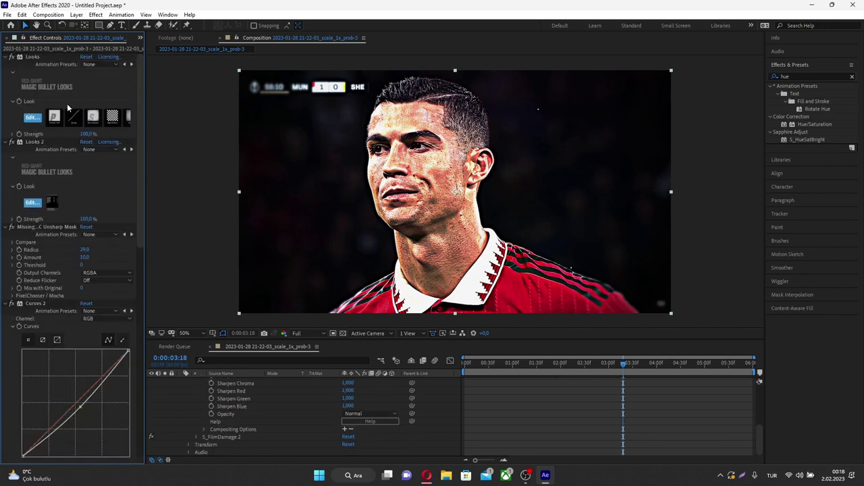
# - Scrub through the clip to review the grade and select the S_FilmDamage 2 effect
pyautogui.scroll(-1, 55, 144)
pyautogui.scroll(-3, 56, 145)
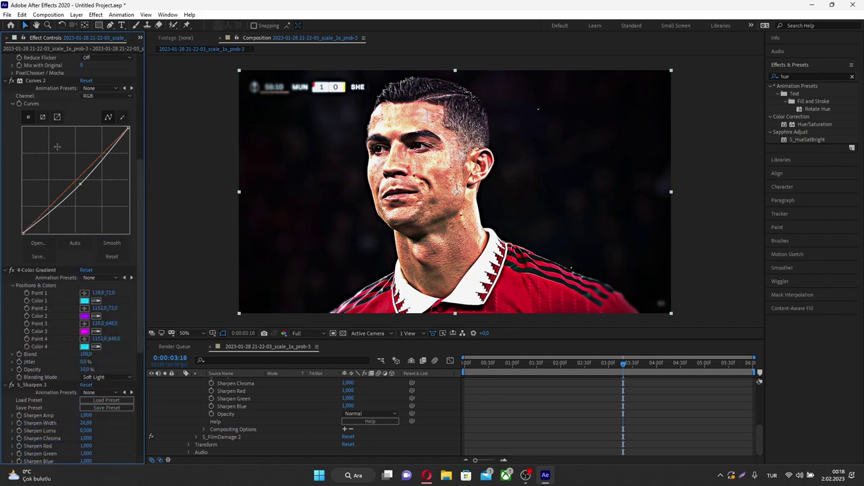
pyautogui.scroll(-2, 58, 146)
pyautogui.scroll(-3, 60, 152)
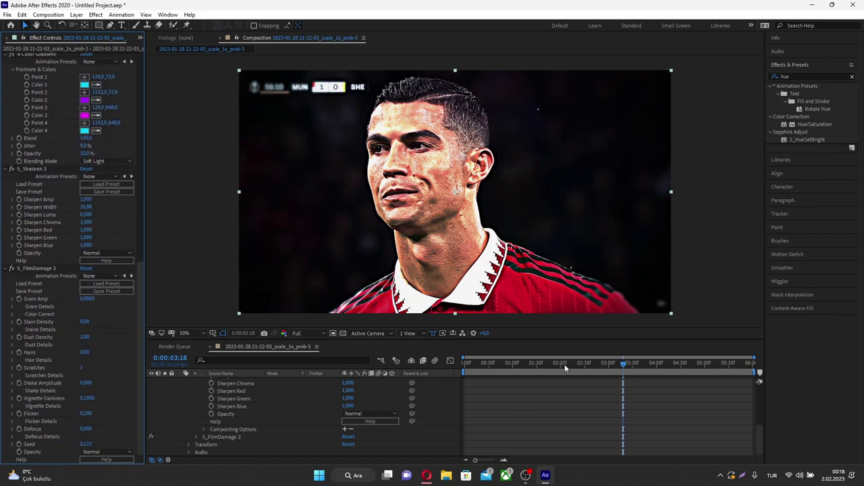
pyautogui.moveTo(564, 364)
pyautogui.mouseDown()
pyautogui.moveTo(512, 365)
pyautogui.moveTo(568, 362)
pyautogui.mouseUp()
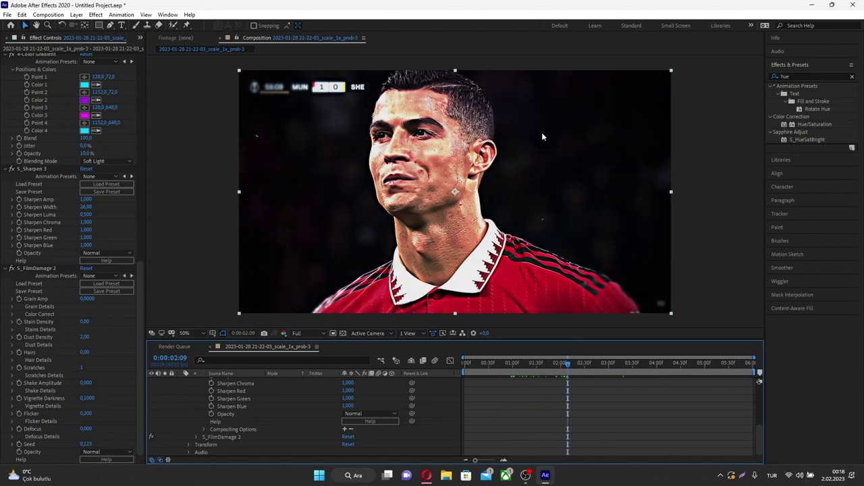
pyautogui.moveTo(570, 367); pyautogui.dragTo(564, 365)
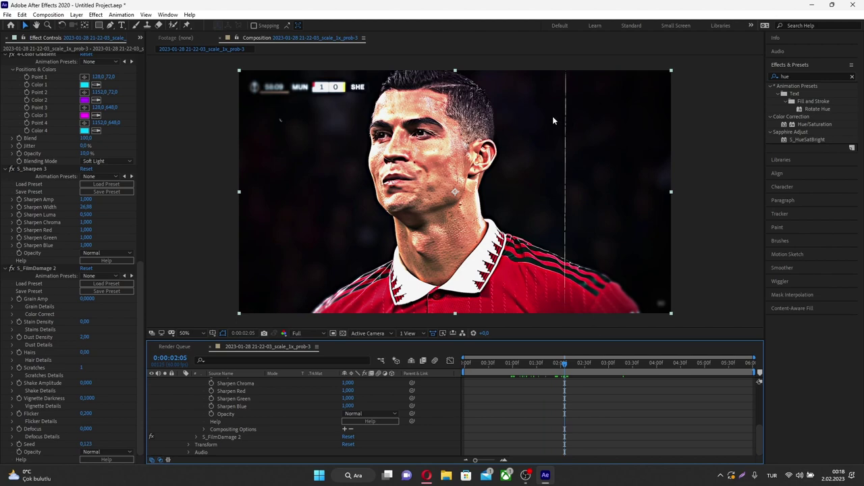
pyautogui.moveTo(568, 363); pyautogui.dragTo(654, 363)
pyautogui.scroll(3, 67, 288)
pyautogui.scroll(3, 67, 288)
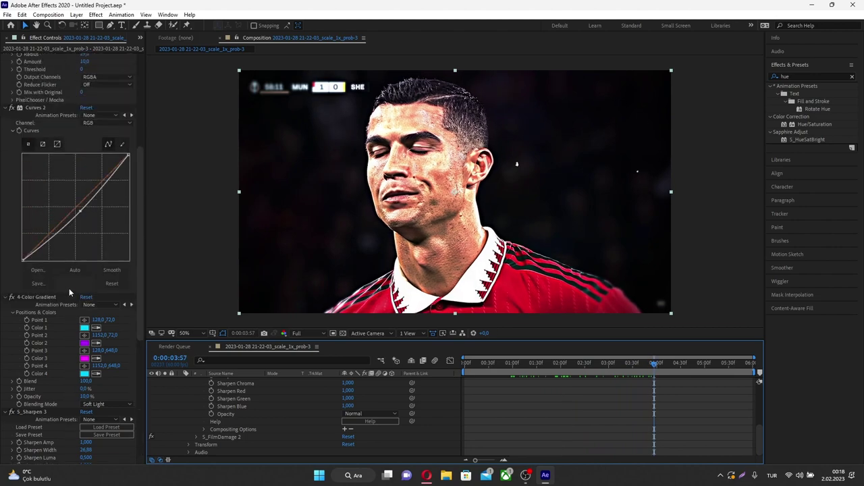
pyautogui.scroll(-6, 53, 357)
pyautogui.click(46, 268)
pyautogui.scroll(5, 47, 274)
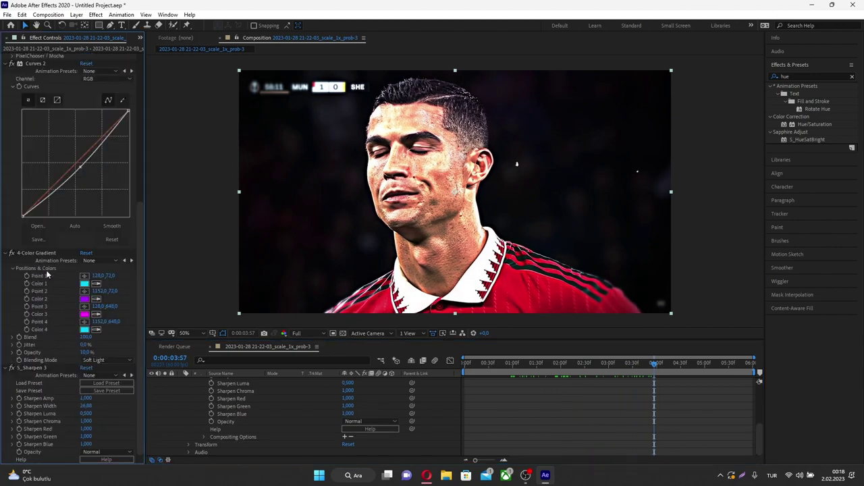
pyautogui.moveTo(531, 364); pyautogui.dragTo(578, 363)
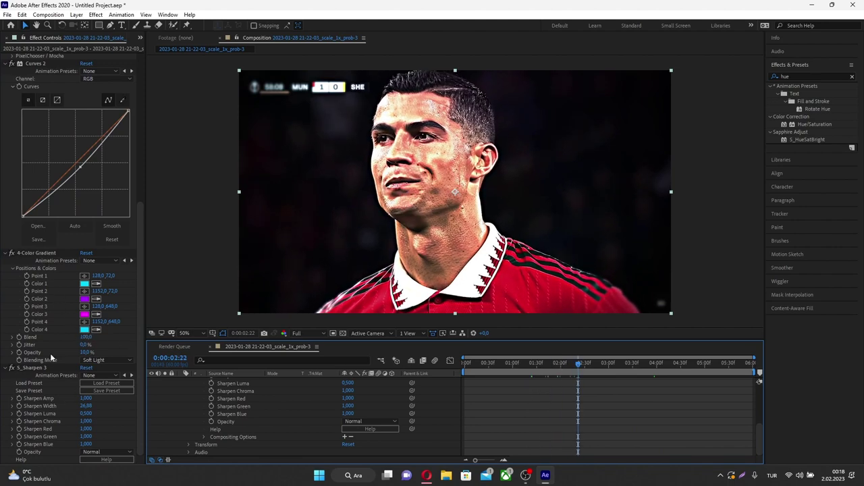
# - Delete the S_Sharpen 3 effect and scrub back to an earlier frame
pyautogui.scroll(3, 51, 368)
pyautogui.scroll(-3, 40, 373)
pyautogui.click(32, 367)
pyautogui.press('Delete')
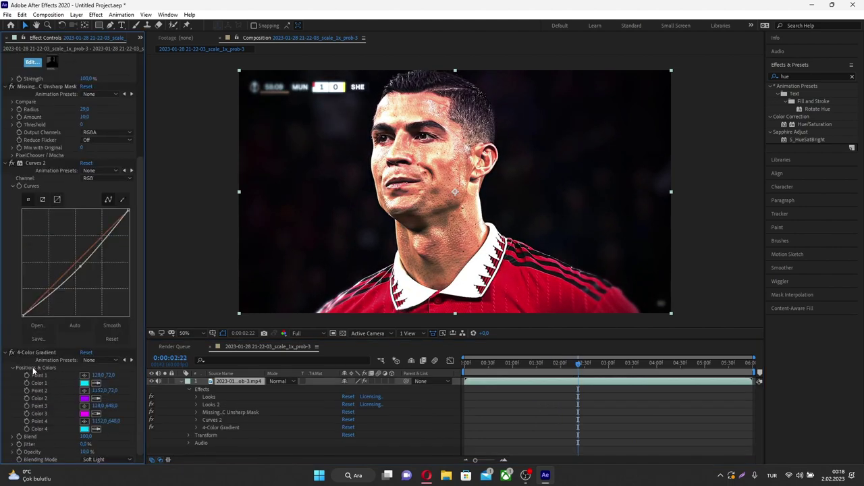
pyautogui.scroll(3, 55, 370)
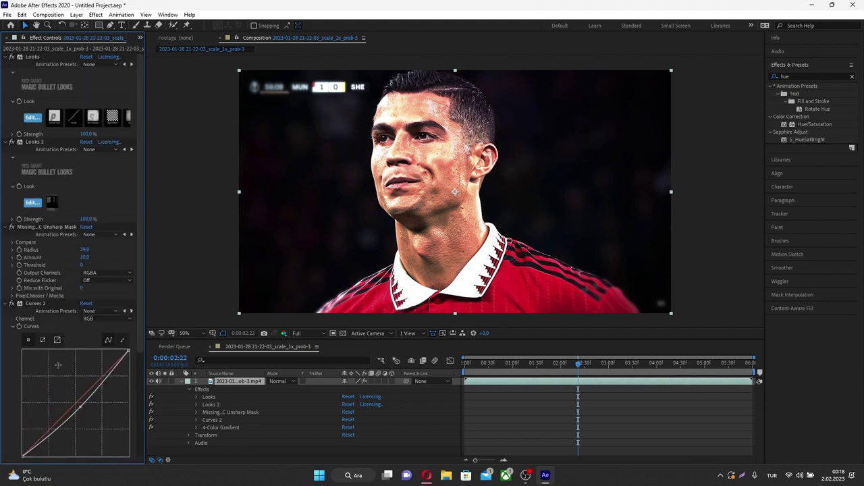
pyautogui.moveTo(516, 365); pyautogui.dragTo(564, 365)
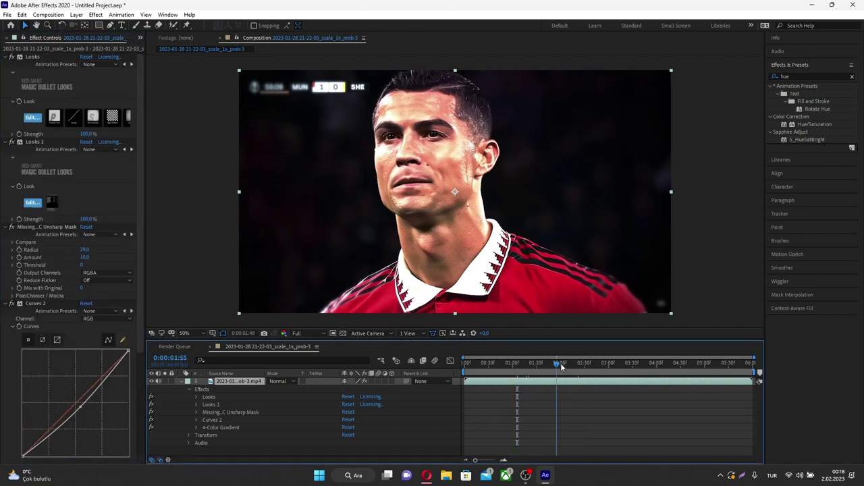
pyautogui.click(125, 14)
pyautogui.click(135, 35)
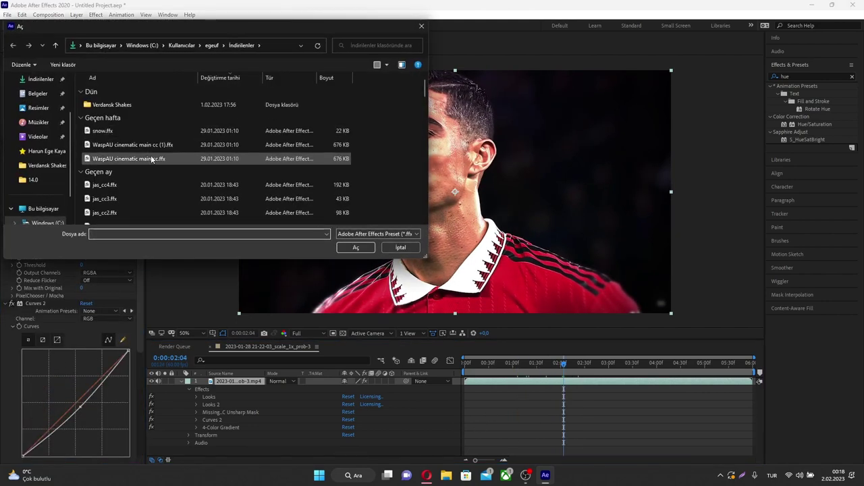
pyautogui.doubleClick(124, 131)
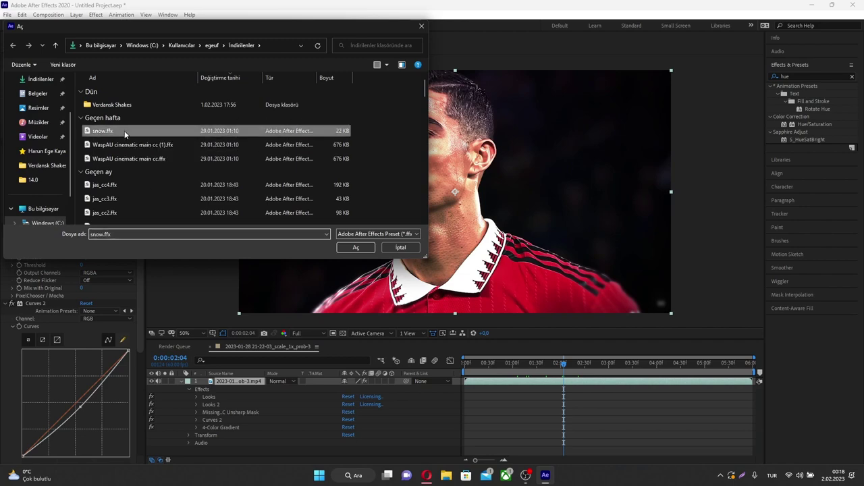
pyautogui.moveTo(580, 364)
pyautogui.mouseDown()
pyautogui.moveTo(632, 366)
pyautogui.moveTo(510, 367)
pyautogui.mouseUp()
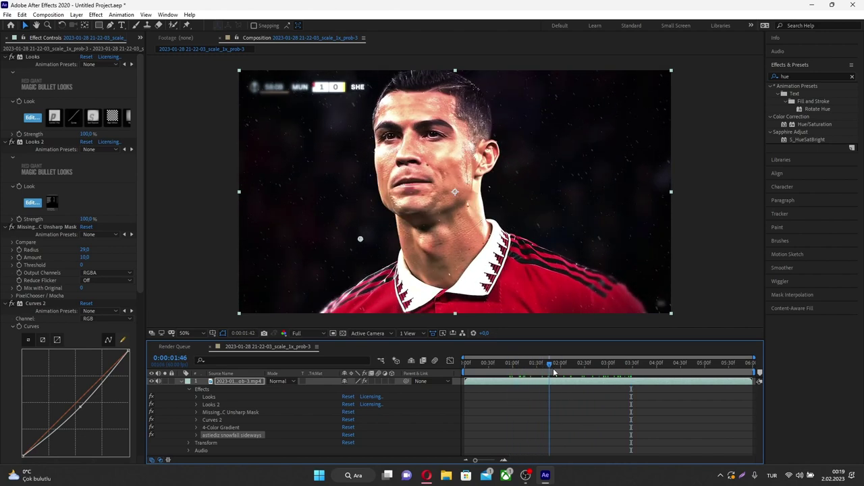
pyautogui.moveTo(510, 367); pyautogui.dragTo(585, 365)
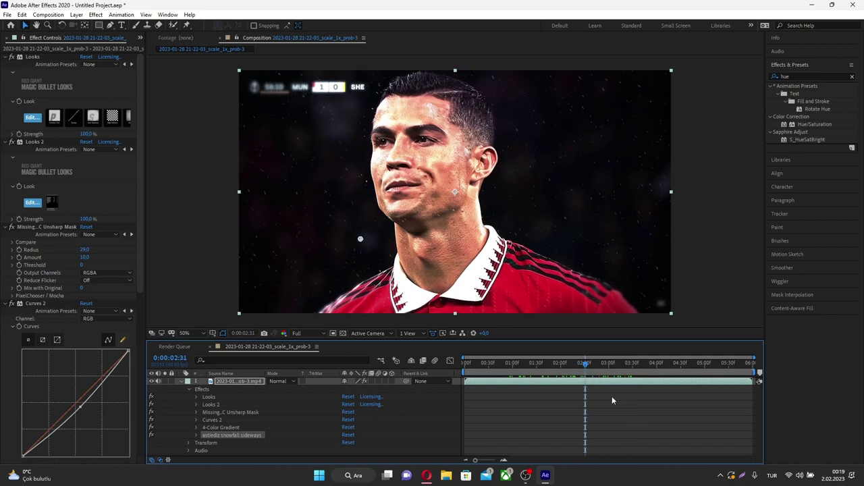
pyautogui.click(39, 58)
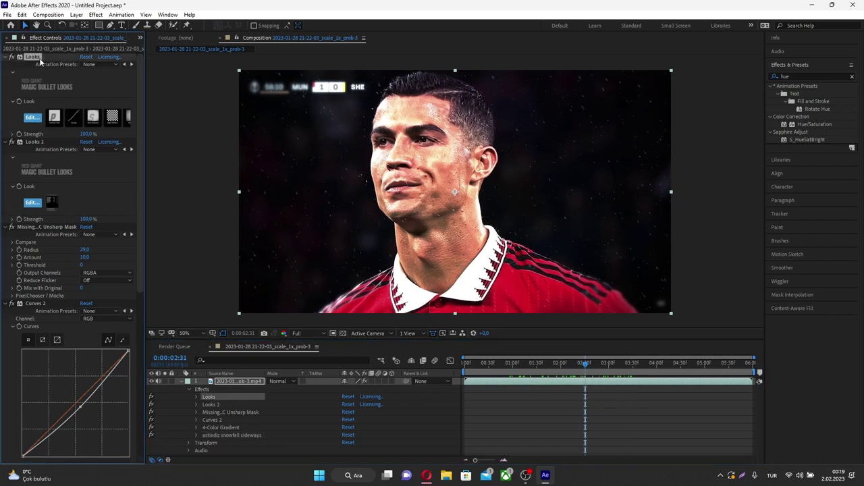
pyautogui.hotkey('ctrl', 'z')
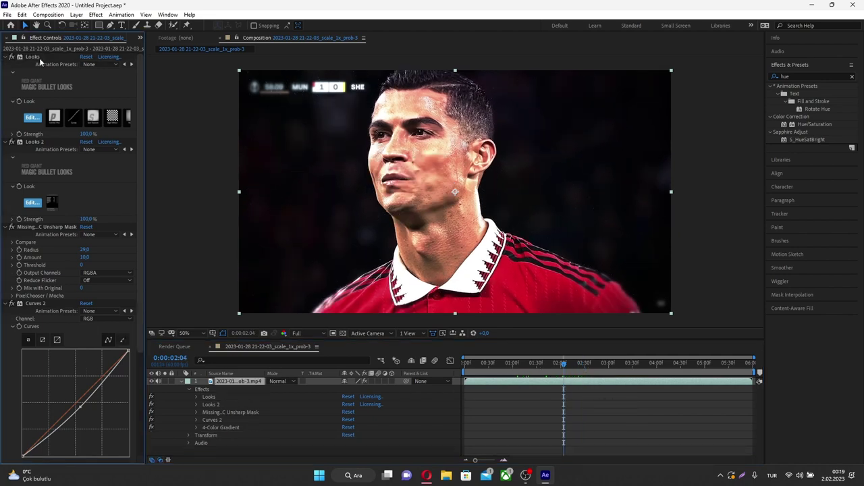
# - With the Looks effect selected, add the football composition to the After Effects Render Queue
pyautogui.click(33, 56)
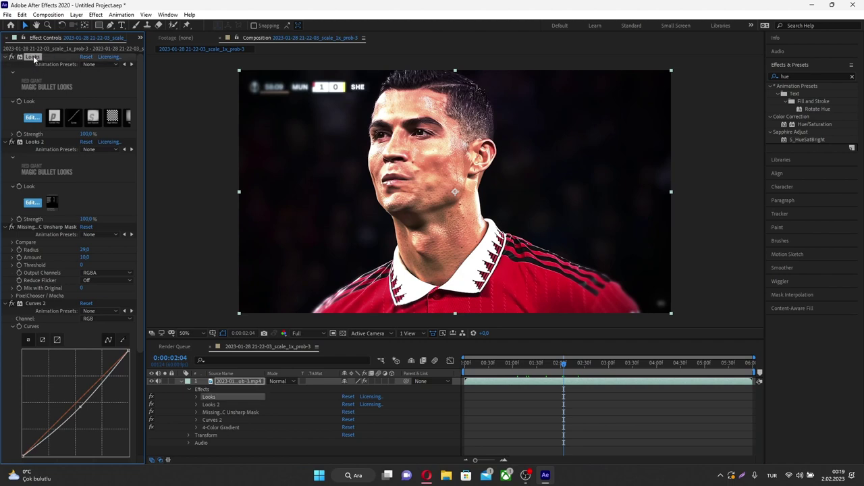
pyautogui.click(117, 15)
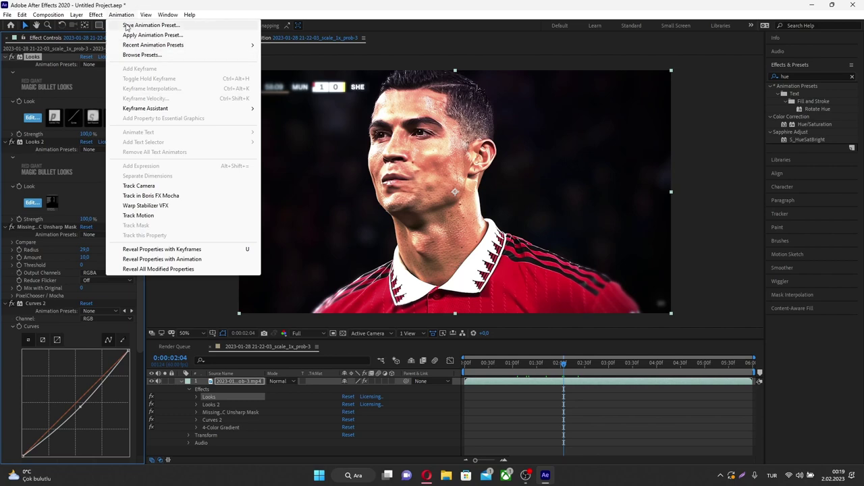
pyautogui.moveTo(54, 19)
pyautogui.click(74, 92)
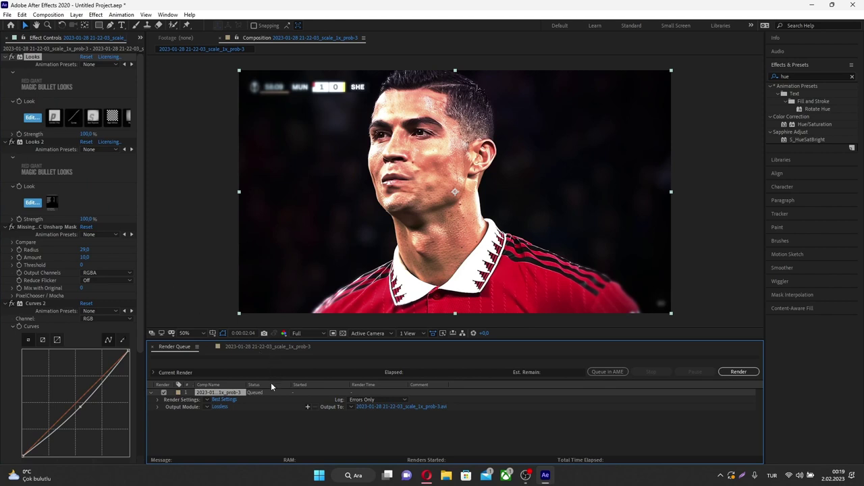
# - Switch the output module from Lossless to QuickTime format and render the composition to .mov
pyautogui.click(219, 407)
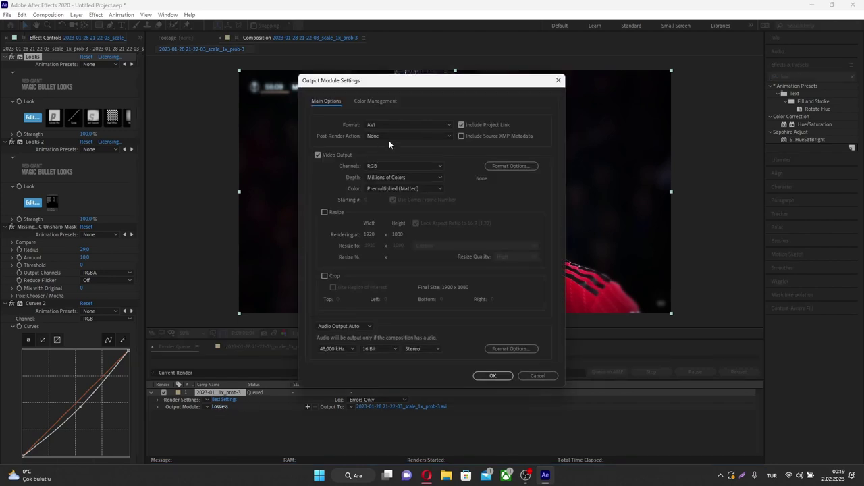
pyautogui.click(391, 124)
pyautogui.click(402, 223)
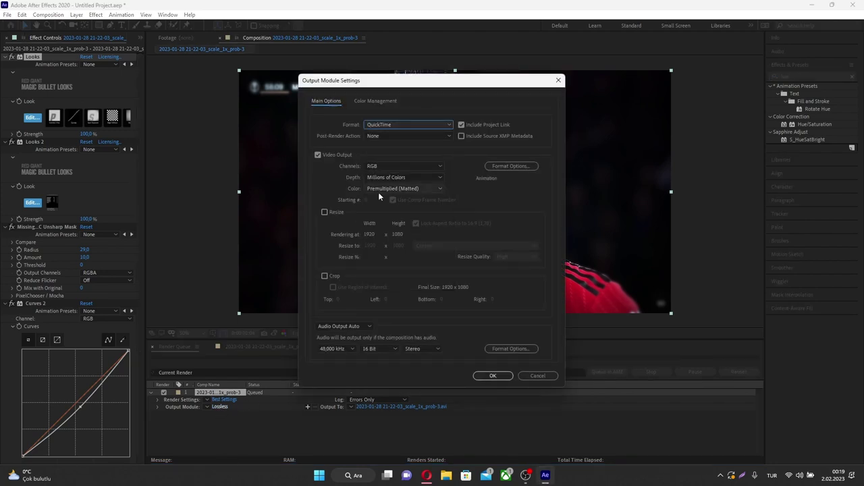
pyautogui.click(498, 165)
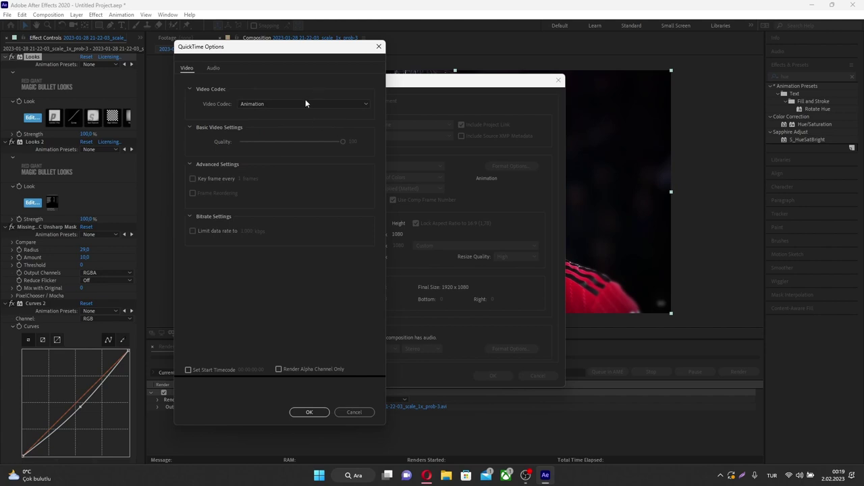
pyautogui.click(377, 48)
pyautogui.click(494, 376)
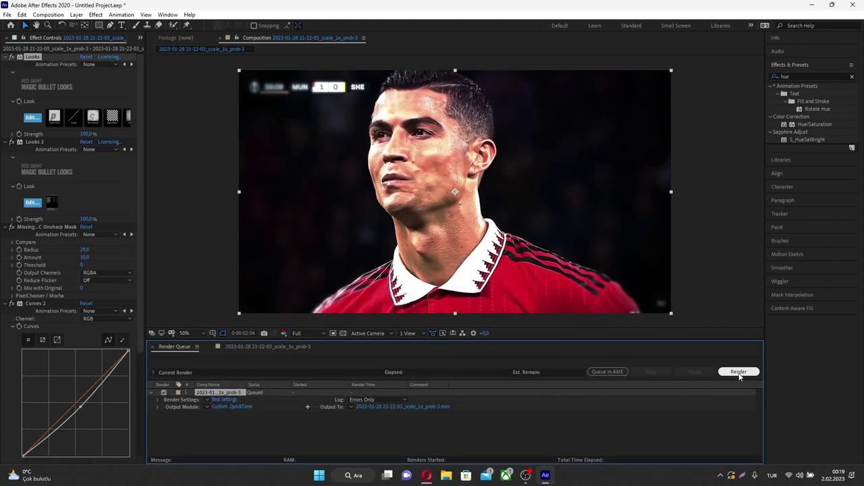
pyautogui.click(739, 372)
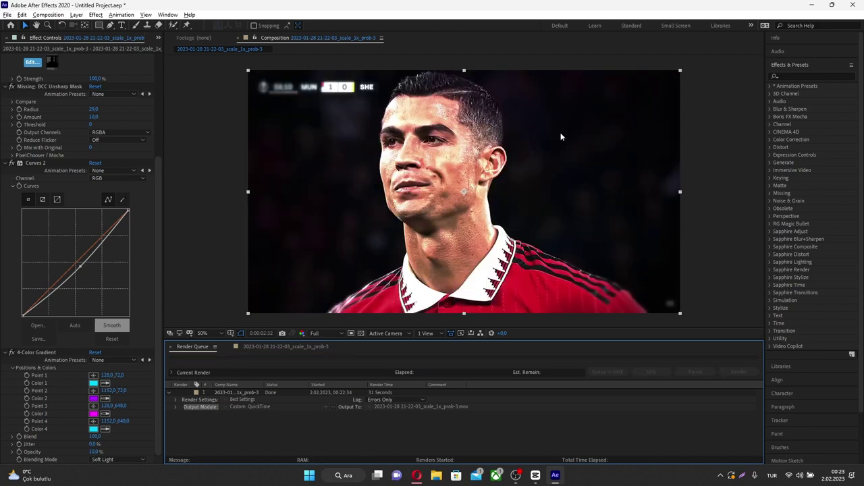
# - Back in the comp timeline, select all of the layer's effects and delete them
pyautogui.click(276, 346)
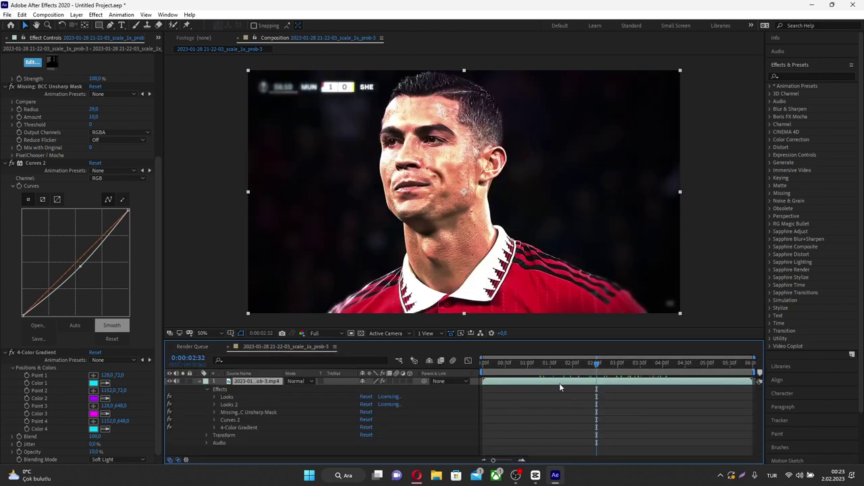
pyautogui.click(39, 86)
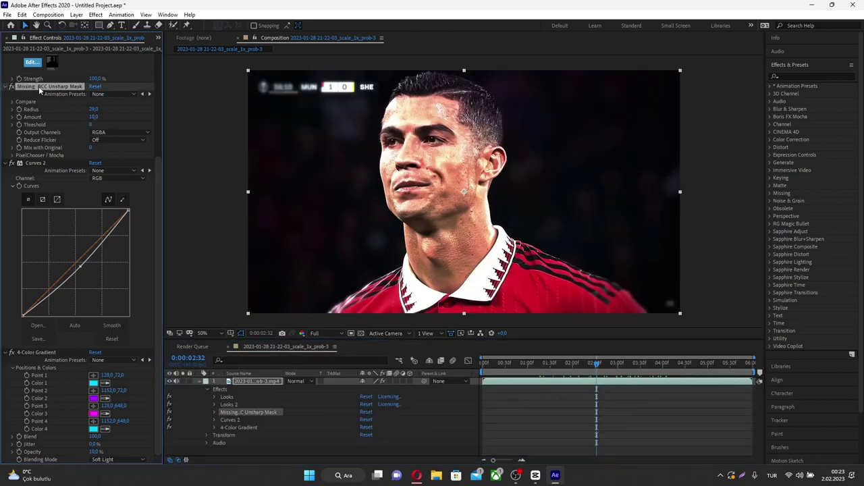
pyautogui.hotkey('ctrl', 'a')
pyautogui.press('Delete')
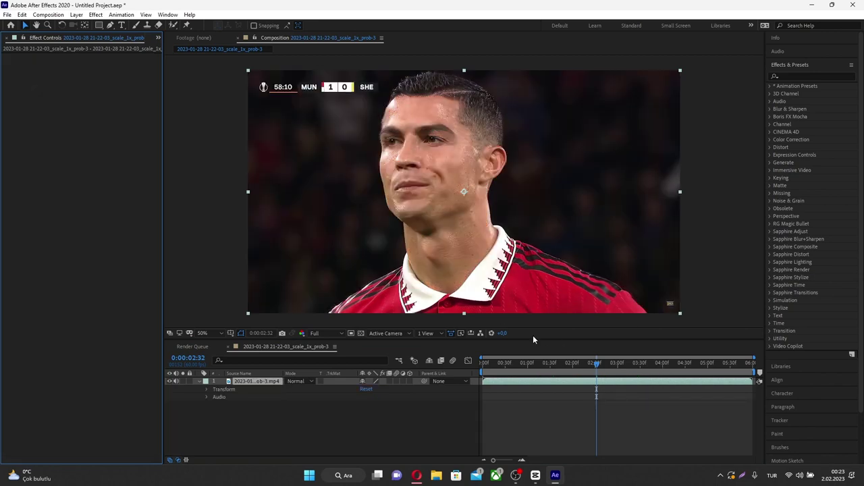
# - Search effects for 's_sha', apply S_Shake to the football clip and preview it
pyautogui.click(803, 76)
pyautogui.write('s_sha')
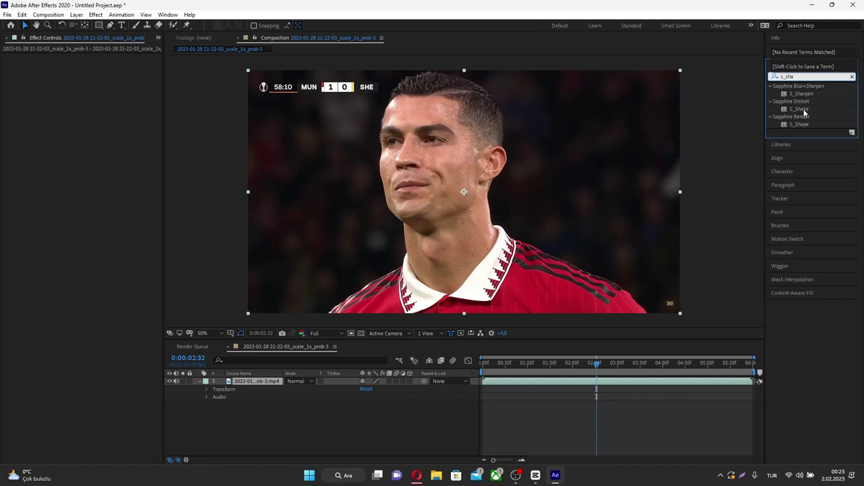
pyautogui.moveTo(800, 109); pyautogui.dragTo(121, 177)
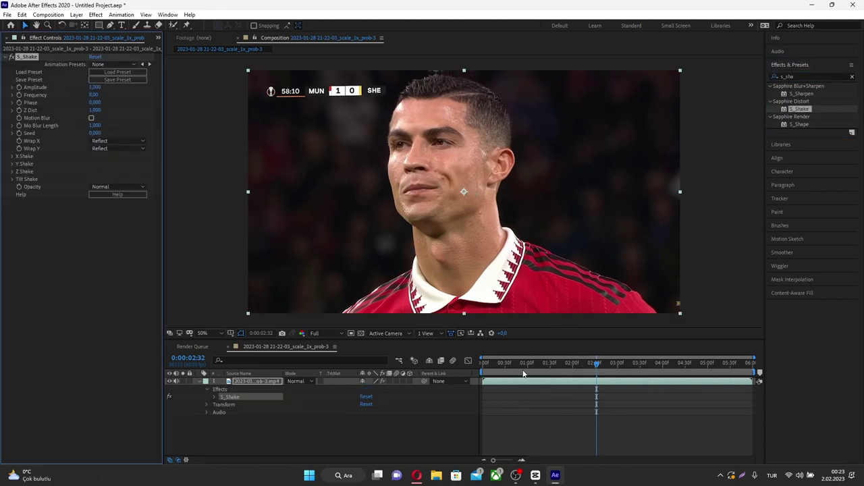
pyautogui.moveTo(523, 374)
pyautogui.mouseDown()
pyautogui.moveTo(531, 374)
pyautogui.moveTo(481, 382)
pyautogui.mouseUp()
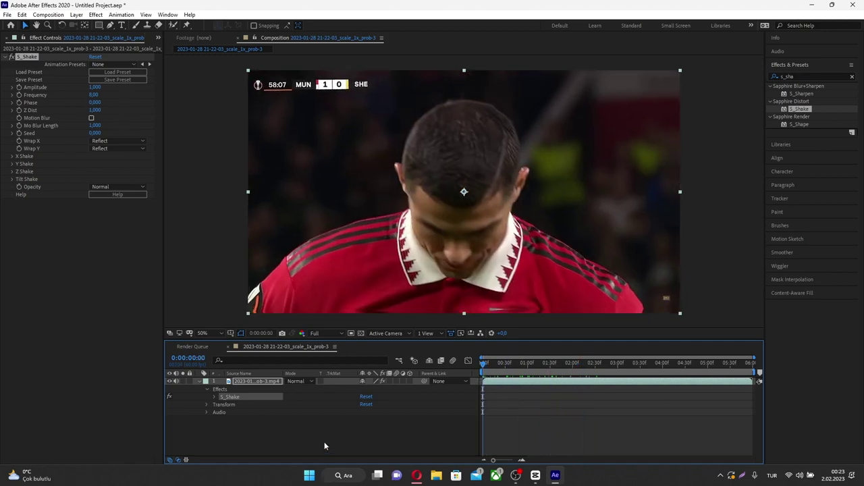
pyautogui.click(215, 398)
pyautogui.scroll(2, 494, 398)
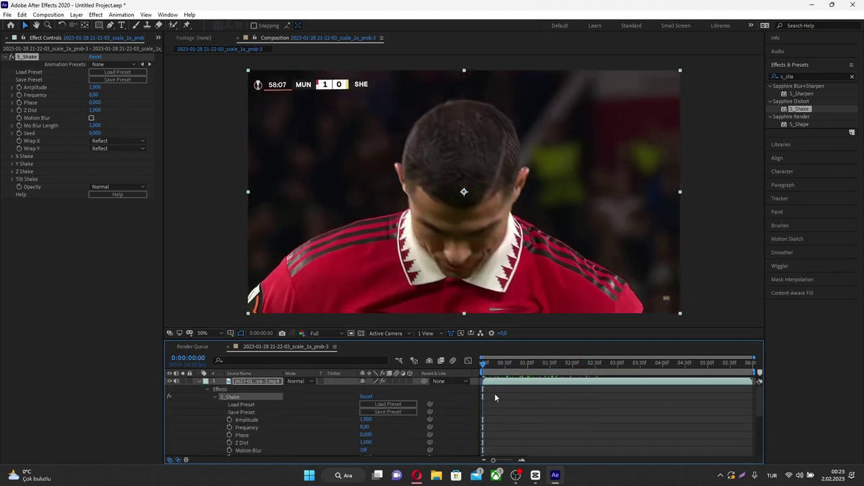
# - Apply the V_Shake6.ffx animation preset from Verdansk Shakes to the football clip
pyautogui.click(121, 14)
pyautogui.click(154, 33)
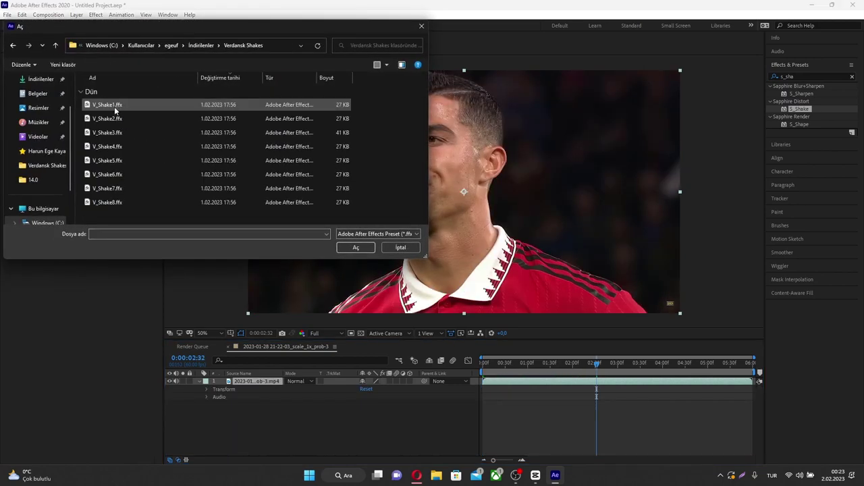
pyautogui.doubleClick(129, 174)
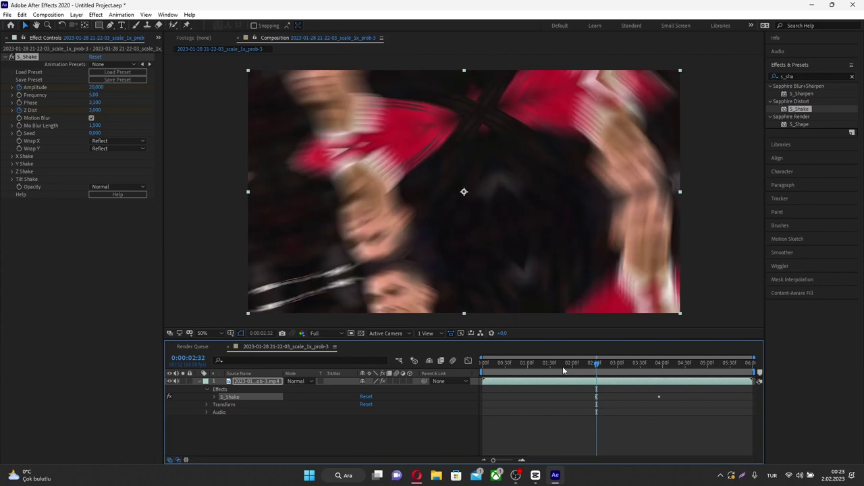
# - Scrub the clip to preview the shake, then delete S_Shake and quit After Effects
pyautogui.moveTo(565, 367); pyautogui.dragTo(484, 365)
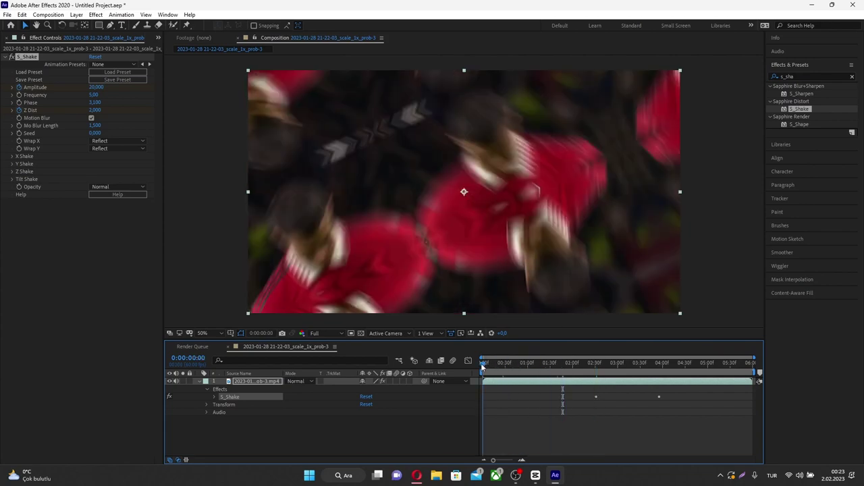
pyautogui.moveTo(589, 363)
pyautogui.mouseDown()
pyautogui.moveTo(566, 371)
pyautogui.moveTo(597, 381)
pyautogui.moveTo(634, 377)
pyautogui.mouseUp()
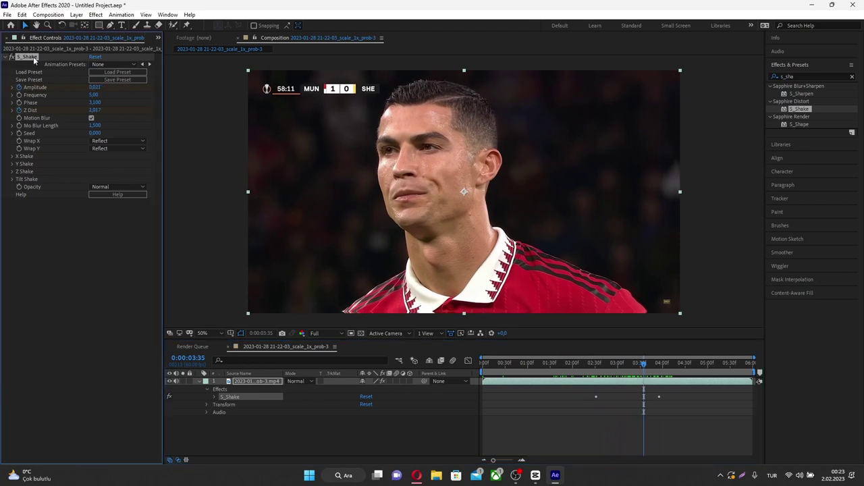
pyautogui.press('Delete')
pyautogui.hotkey('ctrl', 'q')
# - Answer the save prompt, then start a new CapCut project and maximize the editor
pyautogui.click(445, 248)
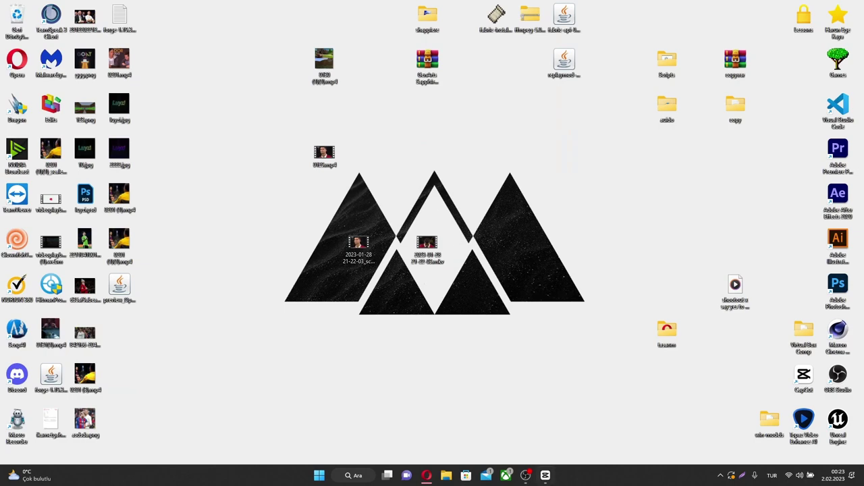
pyautogui.rightClick(546, 476)
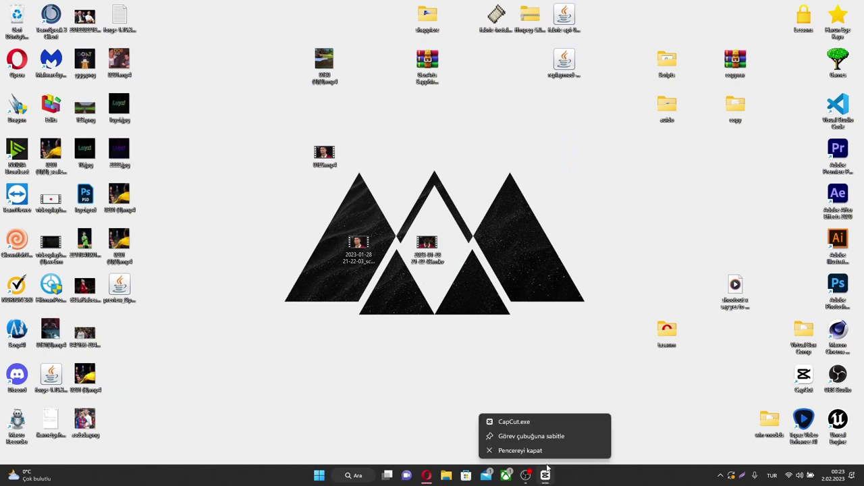
pyautogui.click(533, 421)
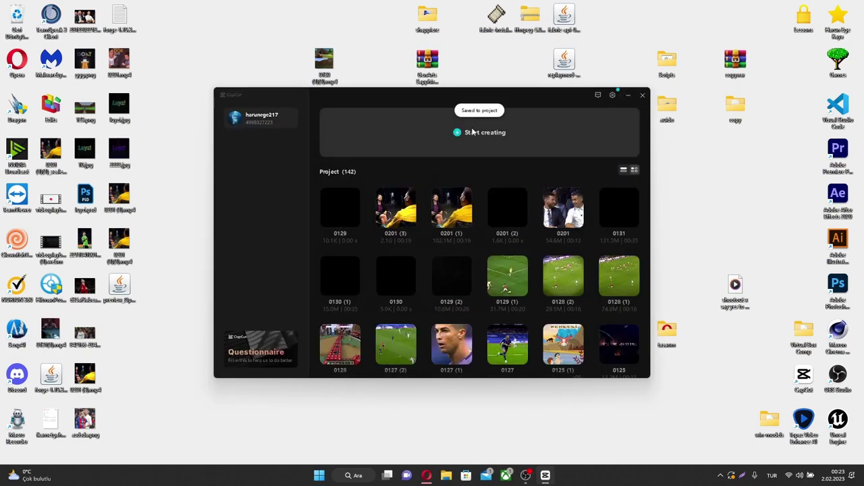
pyautogui.click(472, 131)
pyautogui.moveTo(526, 5)
pyautogui.mouseDown()
pyautogui.moveTo(528, 43)
pyautogui.moveTo(657, 238)
pyautogui.moveTo(436, 52)
pyautogui.mouseUp()
pyautogui.doubleClick(438, 50)
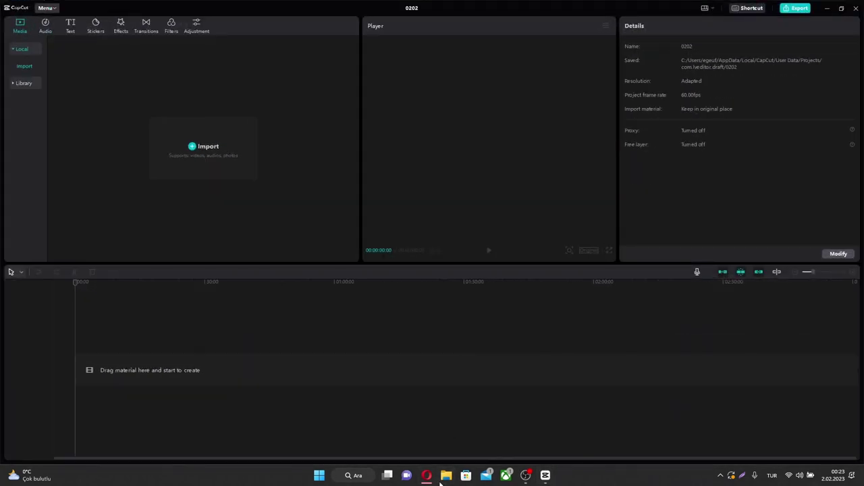
# - Open File Explorer on Harici Disk (D:) and browse through its files
pyautogui.click(444, 477)
pyautogui.doubleClick(226, 4)
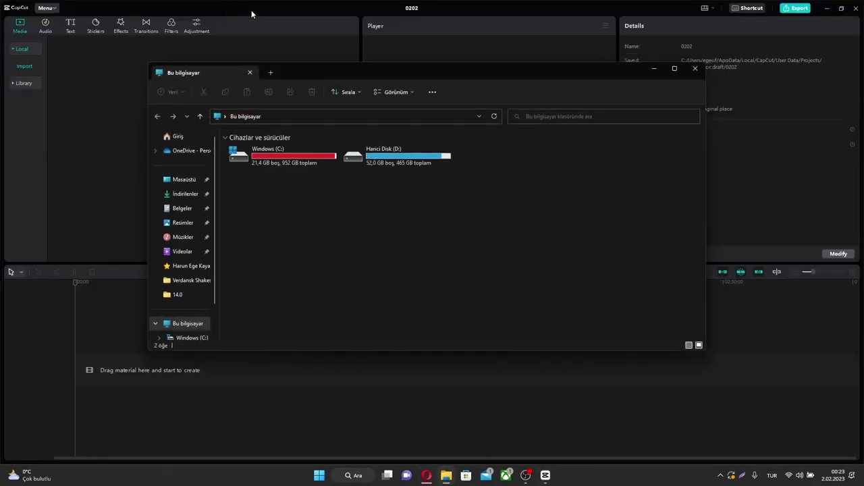
pyautogui.moveTo(352, 79); pyautogui.dragTo(433, 77)
pyautogui.scroll(-2, 271, 299)
pyautogui.click(272, 293)
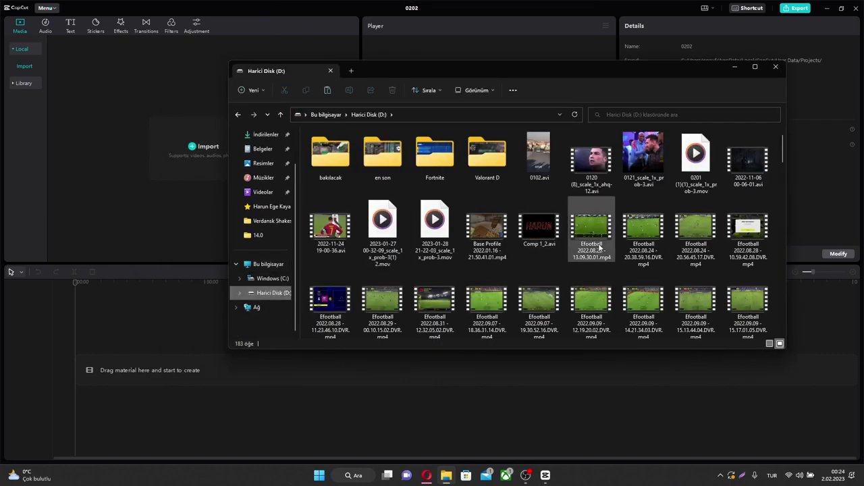
pyautogui.scroll(-1, 587, 243)
pyautogui.scroll(-4, 601, 248)
pyautogui.scroll(-3, 603, 250)
pyautogui.scroll(-3, 603, 249)
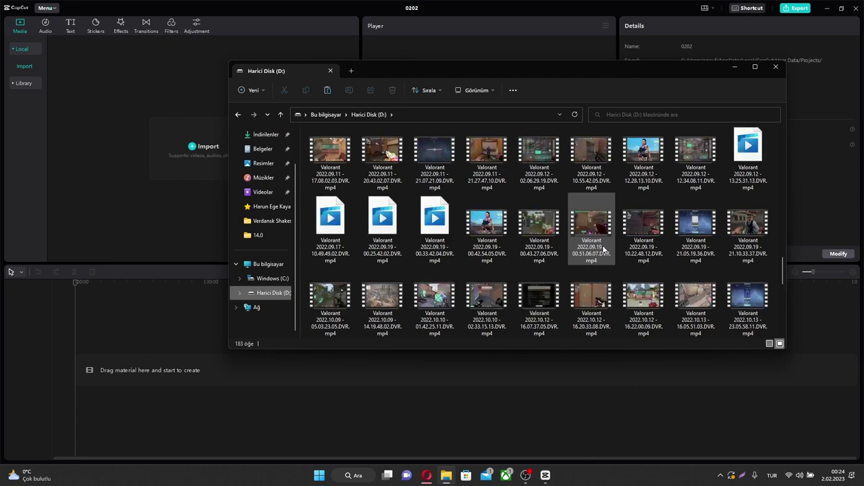
pyautogui.scroll(-3, 604, 250)
pyautogui.scroll(1, 474, 311)
pyautogui.scroll(3, 482, 300)
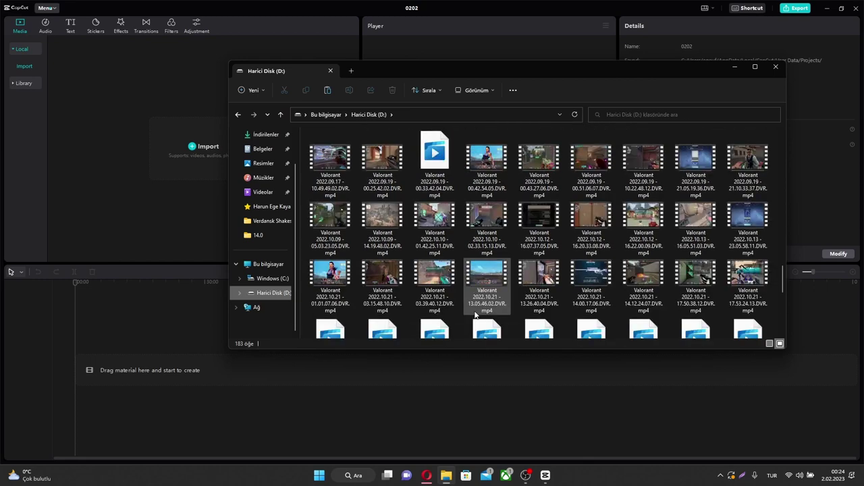
pyautogui.scroll(3, 493, 289)
pyautogui.scroll(2, 503, 277)
pyautogui.scroll(3, 505, 275)
pyautogui.scroll(3, 505, 276)
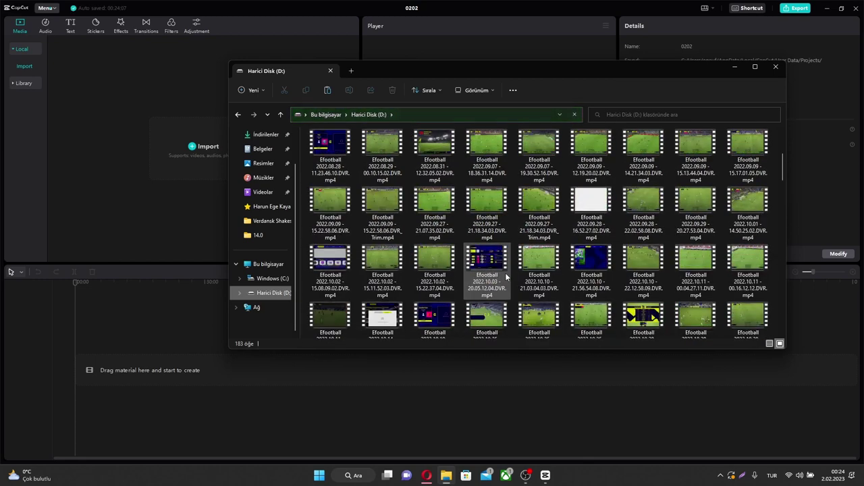
pyautogui.scroll(3, 505, 275)
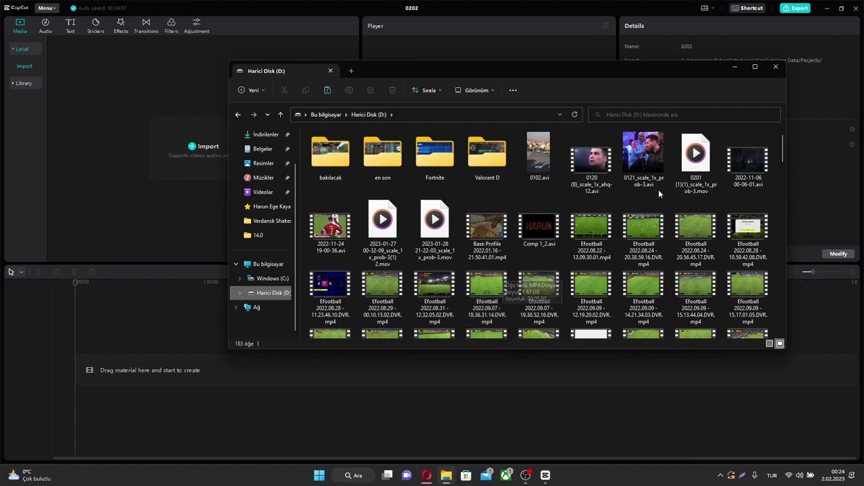
pyautogui.doubleClick(693, 70)
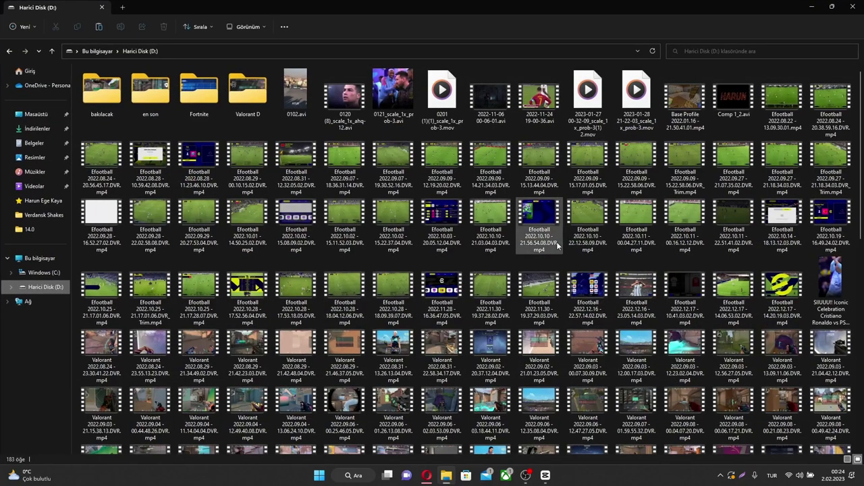
pyautogui.scroll(-5, 247, 192)
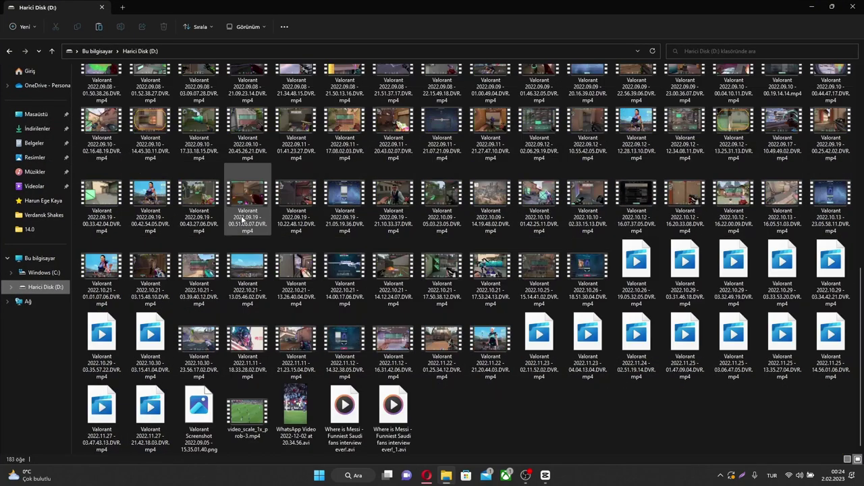
pyautogui.scroll(5, 314, 271)
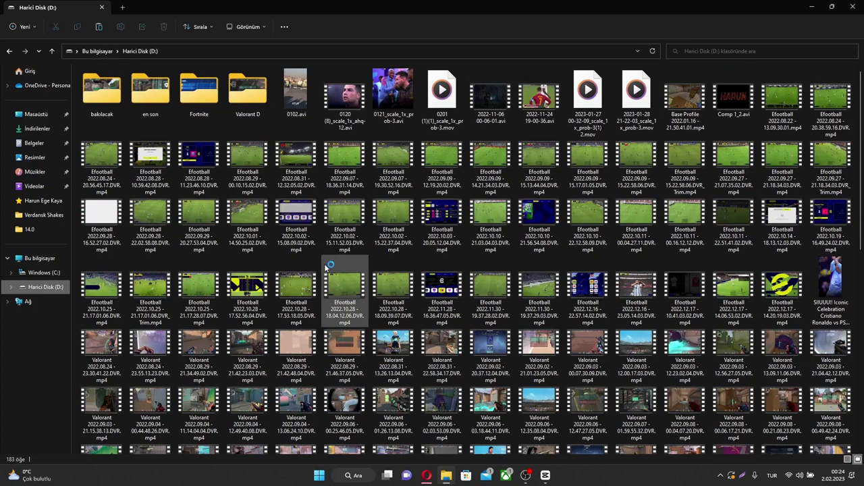
# - Search drive D: for 'scale' and place the results window over CapCut
pyautogui.click(776, 52)
pyautogui.write('scale')
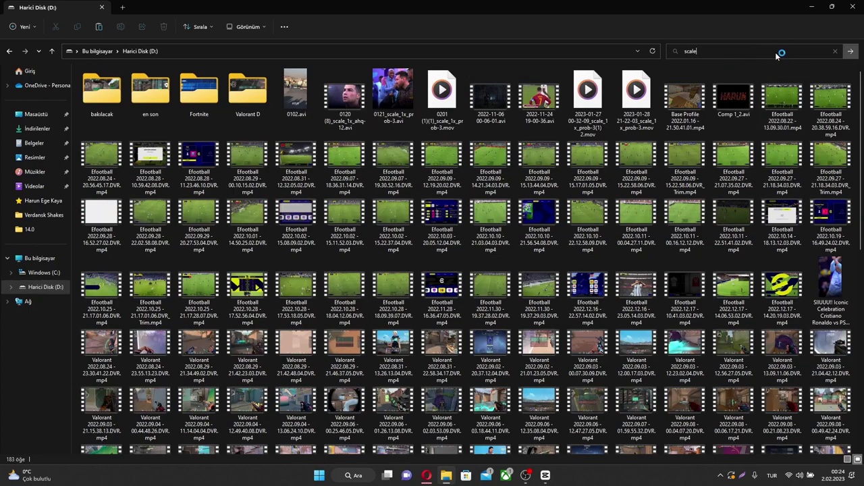
pyautogui.press('Return')
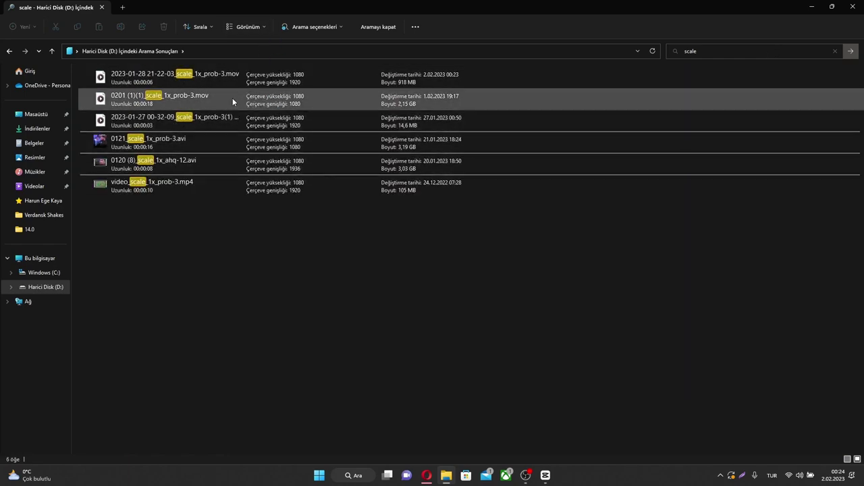
pyautogui.moveTo(264, 14); pyautogui.dragTo(537, 99)
# - Drag the first three 'scale' search results into CapCut's Media panel
pyautogui.click(413, 207)
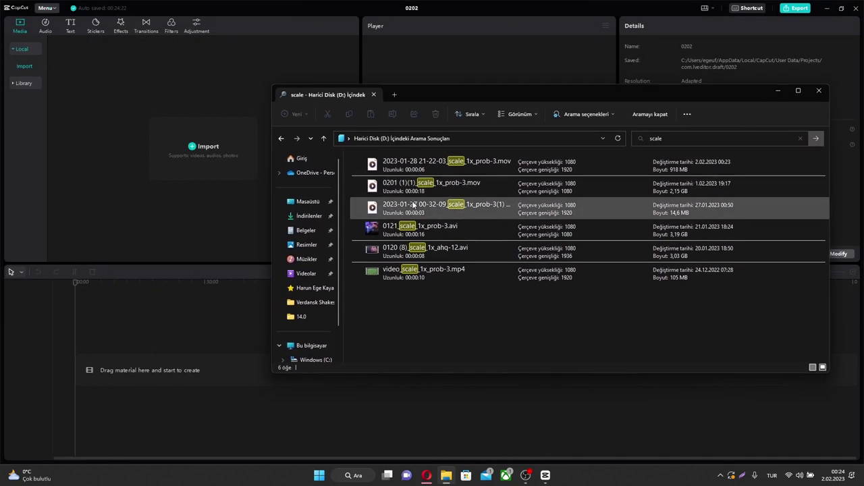
pyautogui.keyDown('shift'); pyautogui.click(426, 168); pyautogui.keyUp('shift')
pyautogui.moveTo(413, 190)
pyautogui.mouseDown()
pyautogui.moveTo(304, 170)
pyautogui.moveTo(324, 177)
pyautogui.mouseUp()
pyautogui.moveTo(425, 170); pyautogui.dragTo(181, 108)
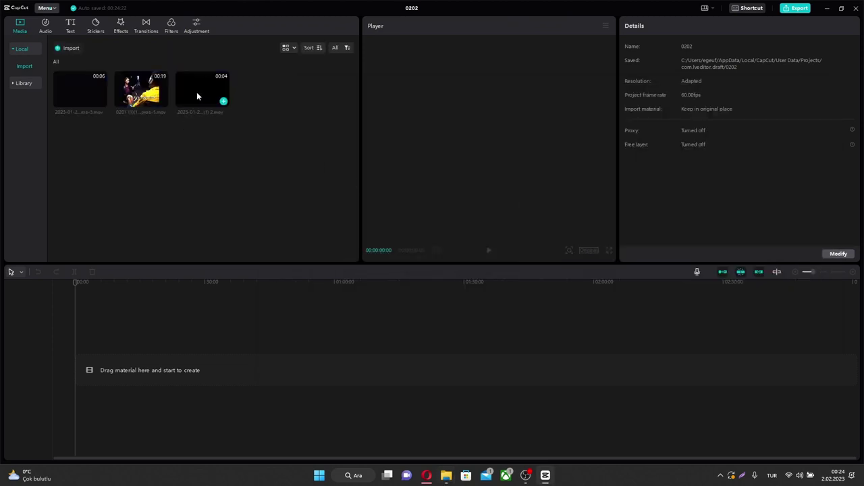
pyautogui.click(197, 92)
pyautogui.click(80, 89)
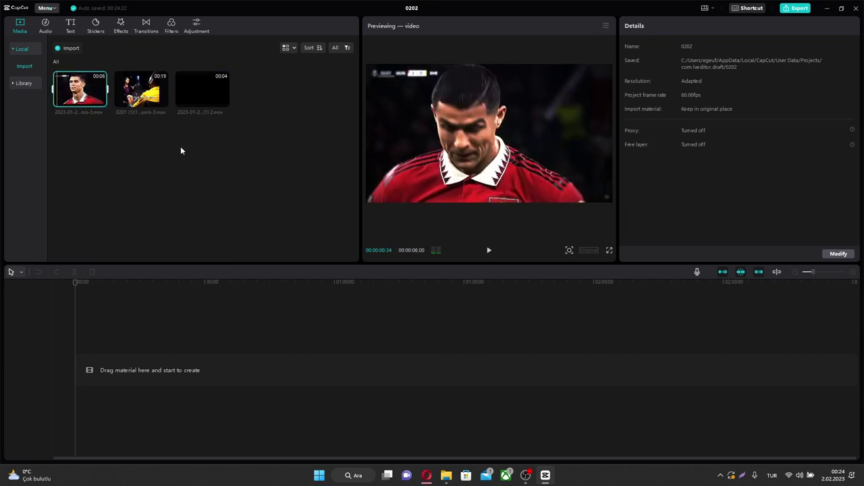
pyautogui.moveTo(66, 92); pyautogui.dragTo(81, 385)
pyautogui.click(133, 286)
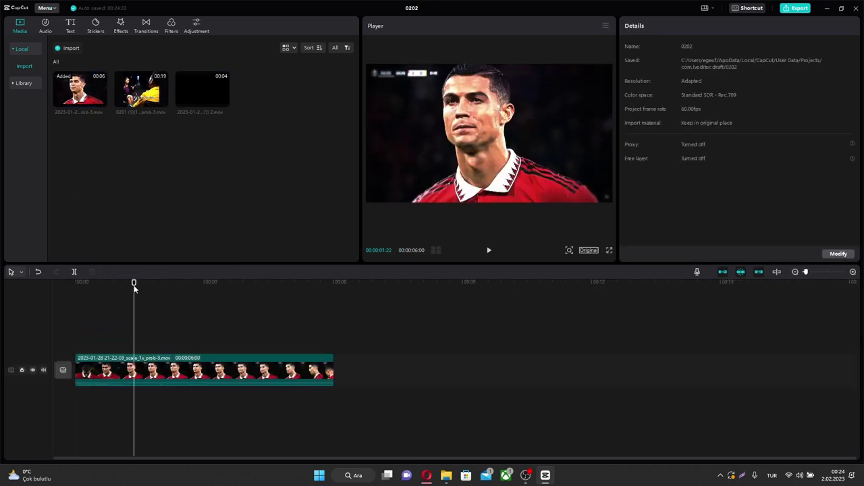
pyautogui.click(185, 289)
pyautogui.moveTo(184, 289); pyautogui.dragTo(59, 312)
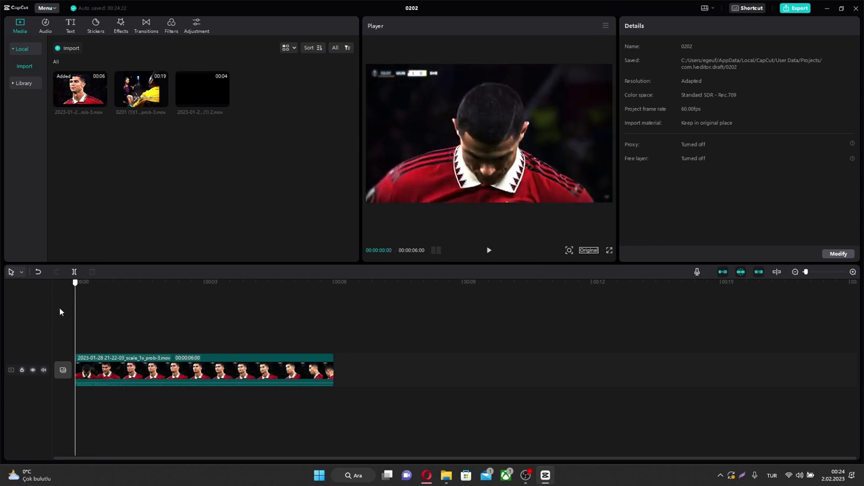
# - Export the clip as 0202 with H.264 codec at 60fps, then select it on the timeline
pyautogui.click(798, 9)
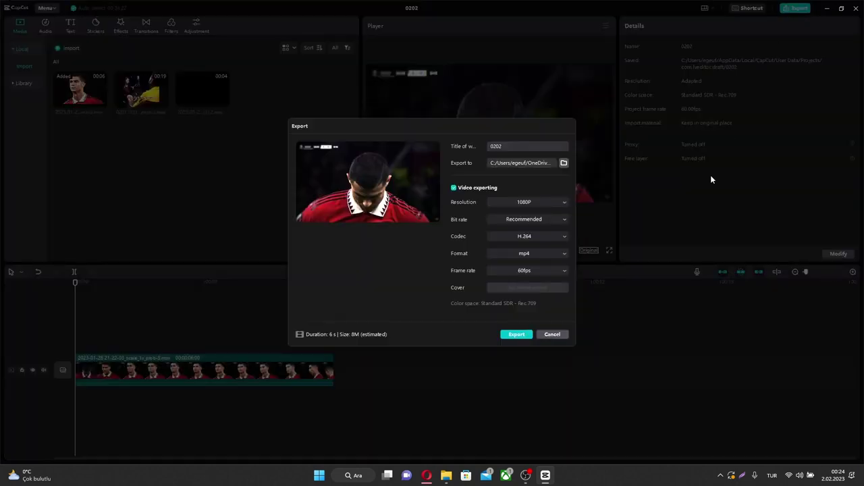
pyautogui.click(539, 237)
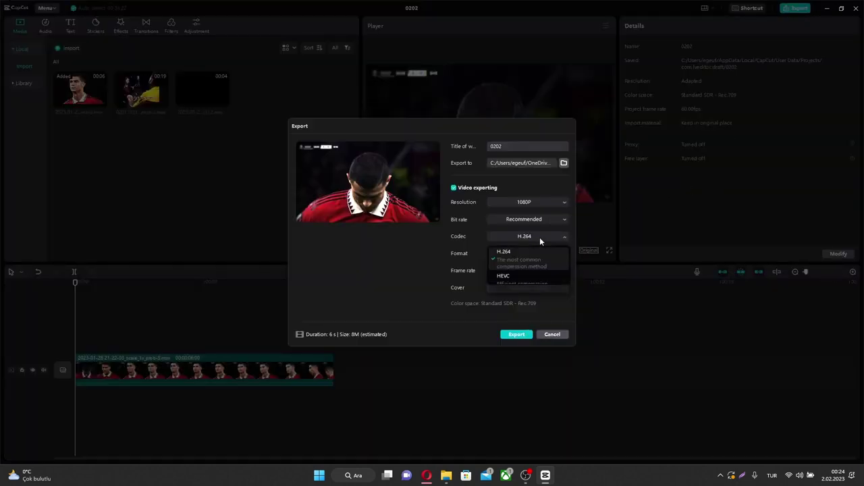
pyautogui.click(540, 237)
pyautogui.click(537, 270)
pyautogui.click(537, 270)
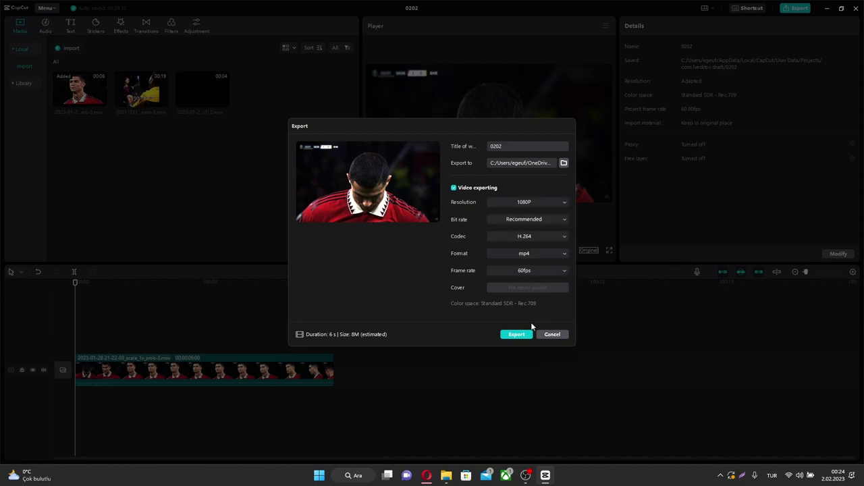
pyautogui.click(527, 331)
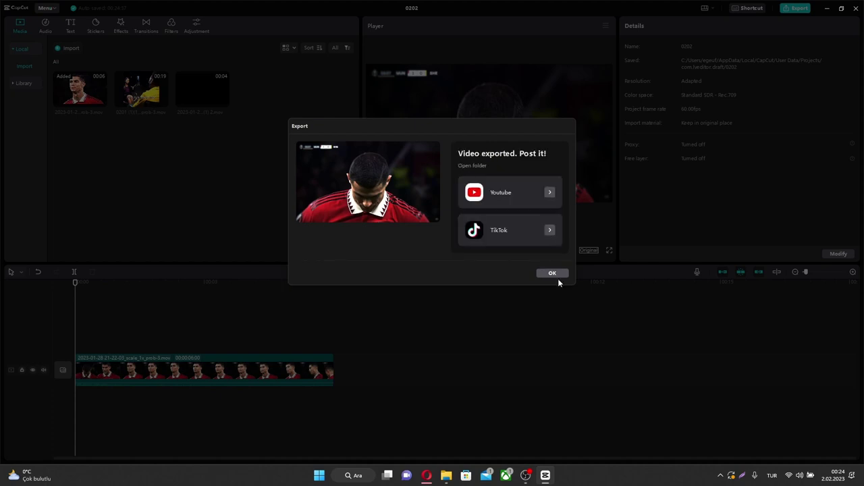
pyautogui.click(556, 274)
pyautogui.click(292, 377)
# - Clear the timeline and import 0202.mp4 and another desktop video into the media library
pyautogui.press('Delete')
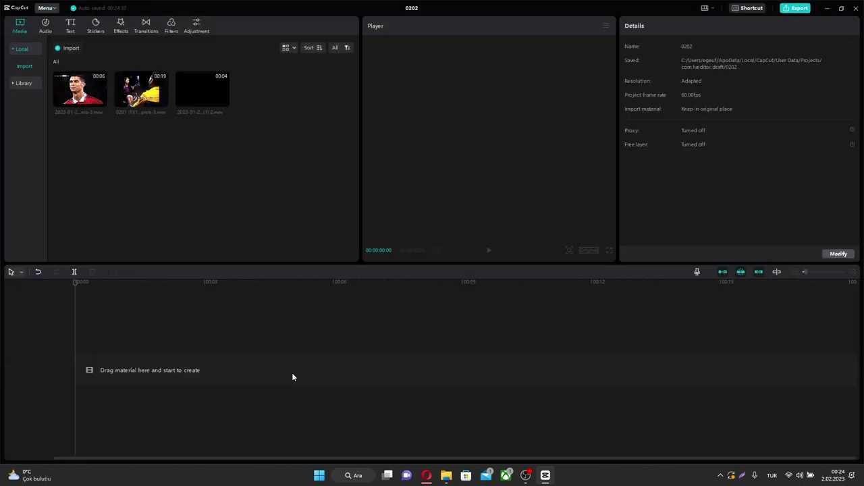
pyautogui.doubleClick(327, 4)
pyautogui.moveTo(119, 338); pyautogui.dragTo(439, 193)
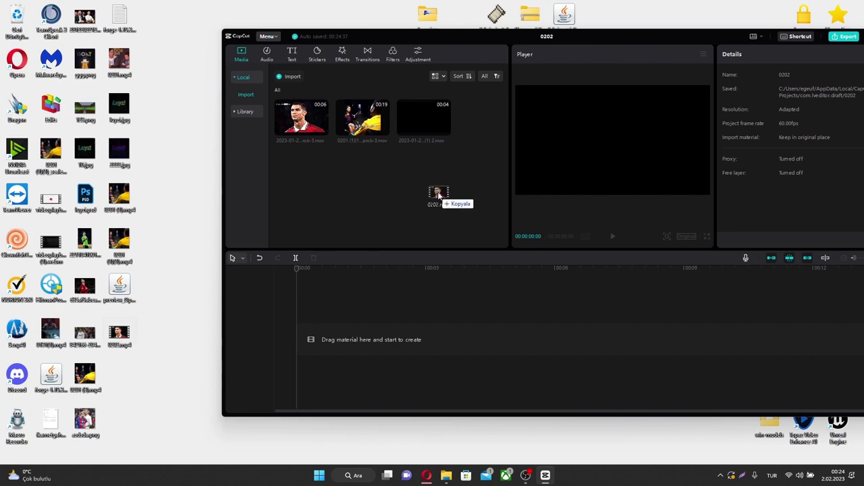
pyautogui.moveTo(547, 36); pyautogui.dragTo(538, 237)
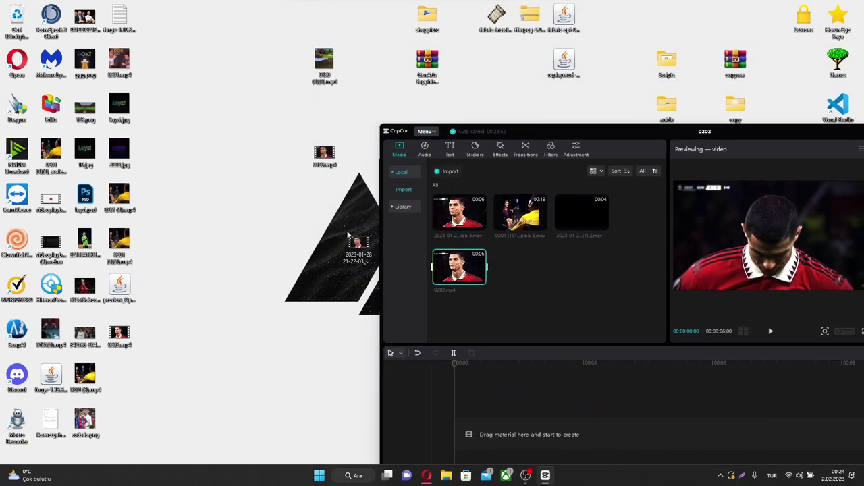
pyautogui.moveTo(358, 244); pyautogui.dragTo(579, 280)
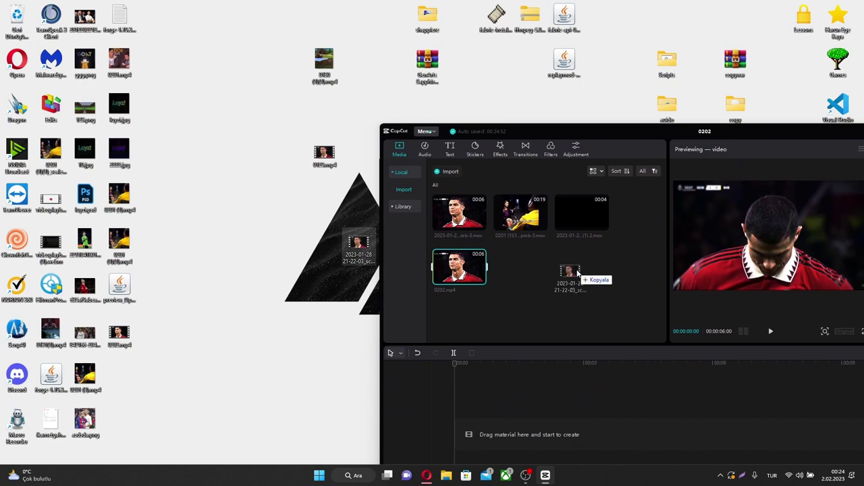
pyautogui.doubleClick(594, 131)
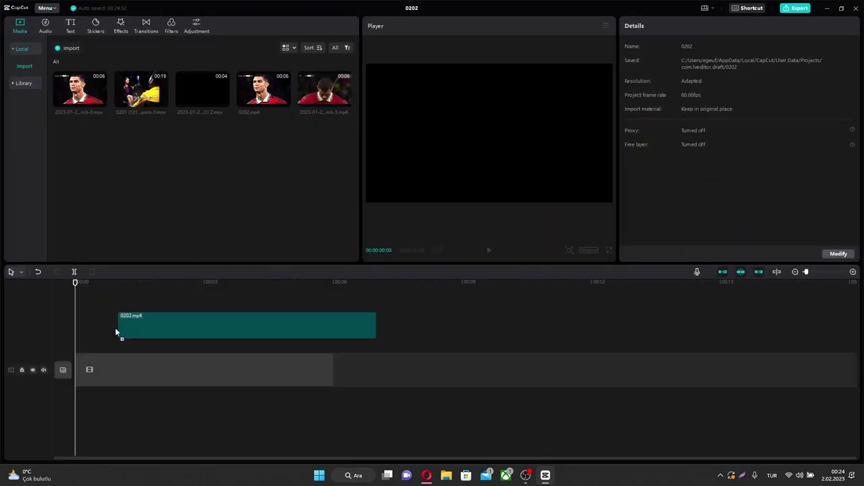
# - Put 0202.mp4 on the main track and play it back to review
pyautogui.moveTo(263, 91); pyautogui.dragTo(86, 376)
pyautogui.click(489, 249)
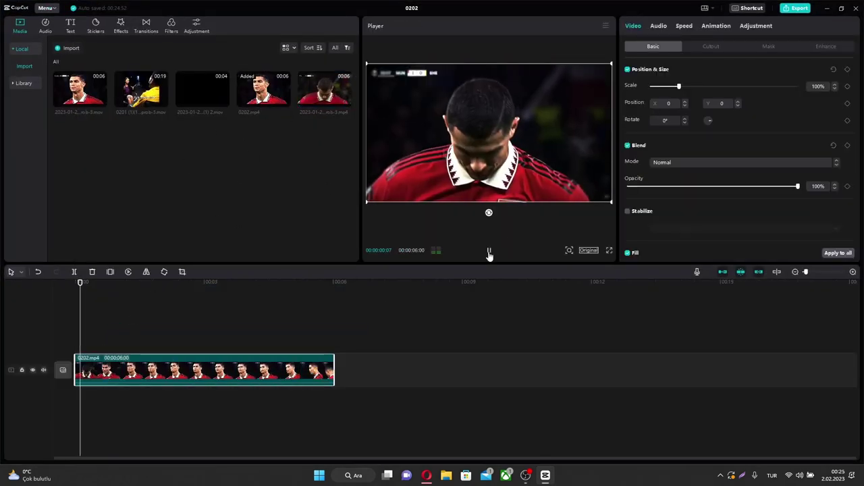
pyautogui.click(489, 249)
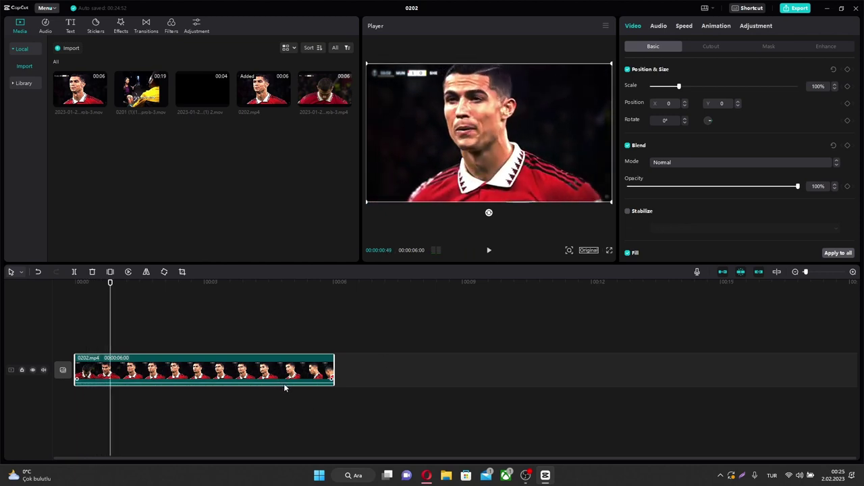
pyautogui.click(489, 252)
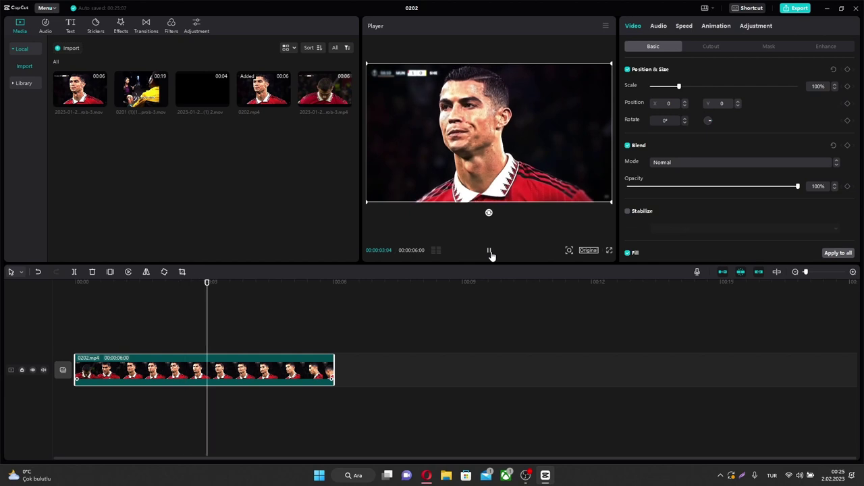
pyautogui.click(489, 251)
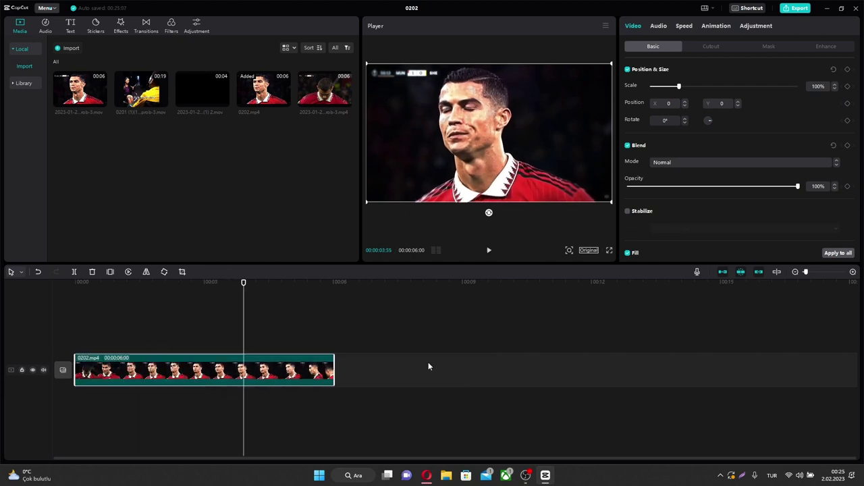
# - Add the original scale clip at the start with 0202.mp4 on a track above, and locate the cut point
pyautogui.moveTo(320, 100); pyautogui.dragTo(79, 365)
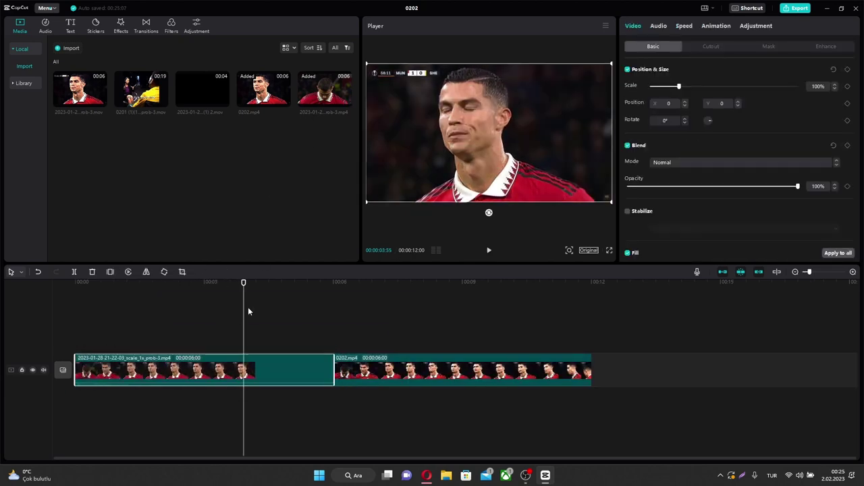
pyautogui.click(225, 289)
pyautogui.click(104, 286)
pyautogui.moveTo(405, 370); pyautogui.dragTo(145, 337)
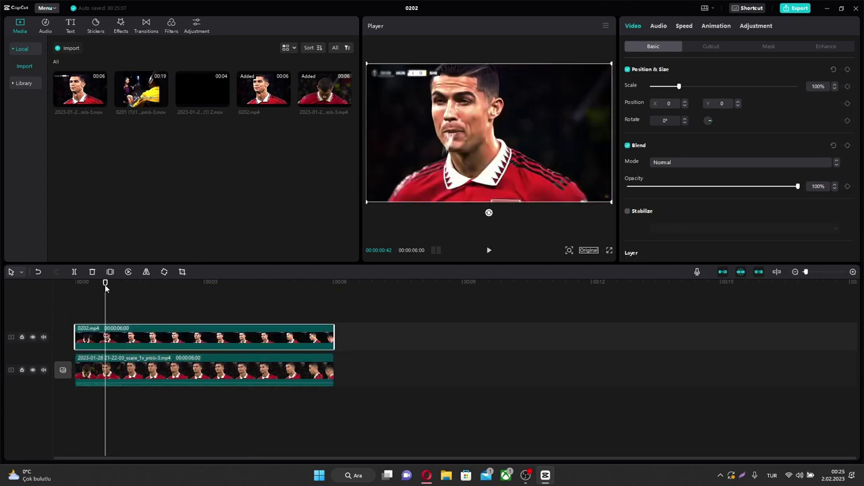
pyautogui.click(100, 288)
pyautogui.moveTo(100, 288); pyautogui.dragTo(56, 292)
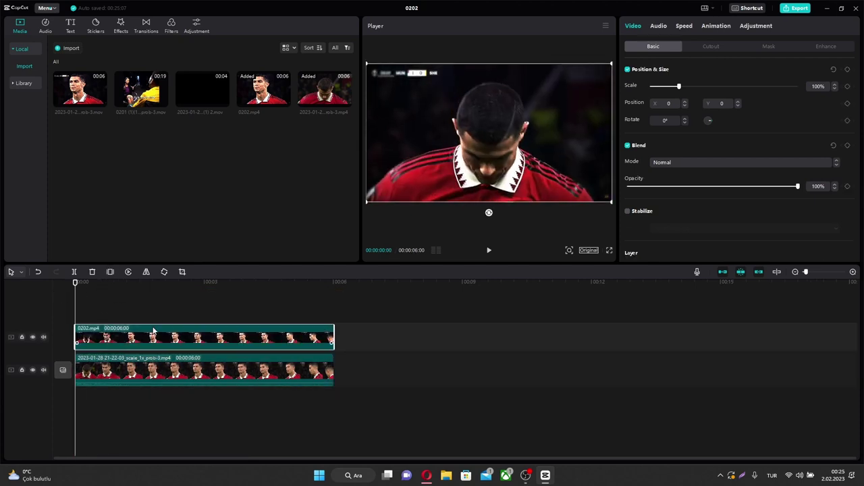
pyautogui.click(168, 289)
pyautogui.click(209, 373)
pyautogui.moveTo(168, 289); pyautogui.dragTo(114, 306)
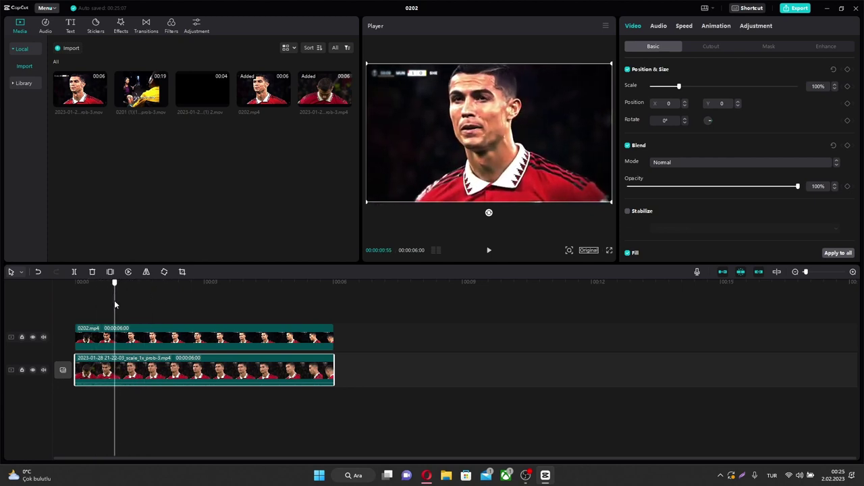
# - Split both clips at 00:00:00:53, delete the unwanted parts, and scrub the cut
pyautogui.click(74, 272)
pyautogui.click(141, 328)
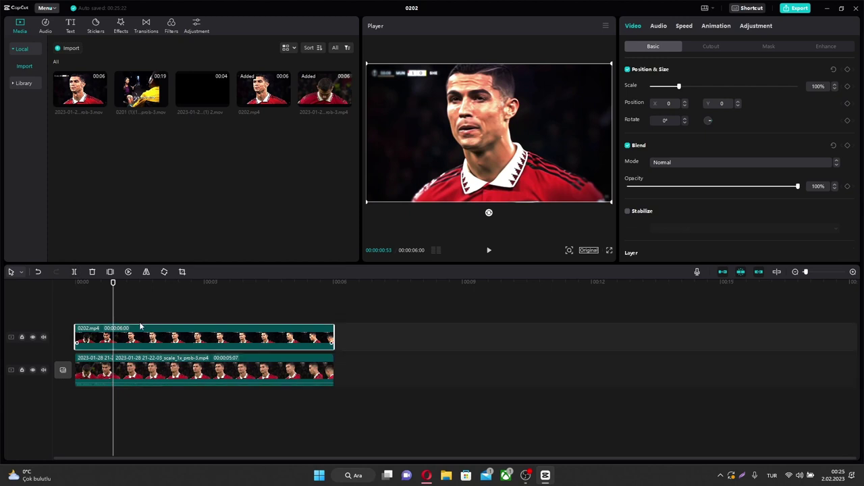
pyautogui.click(76, 272)
pyautogui.press('Delete')
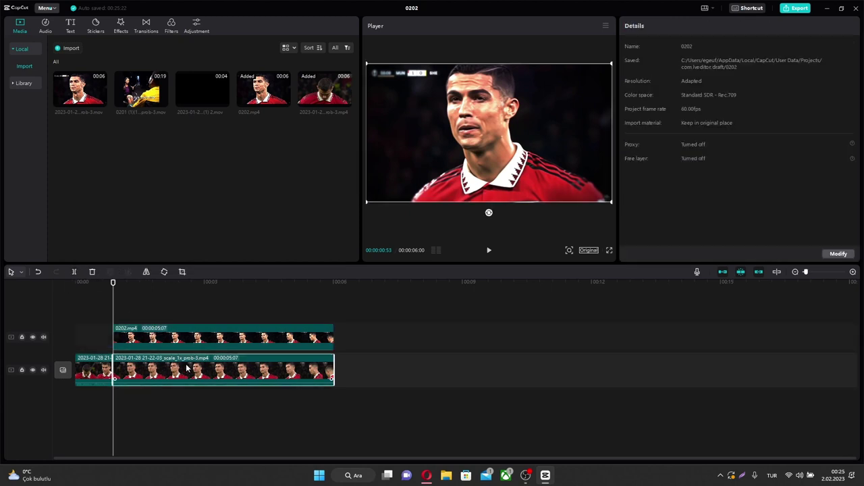
pyautogui.press('Delete')
pyautogui.moveTo(113, 293); pyautogui.dragTo(124, 281)
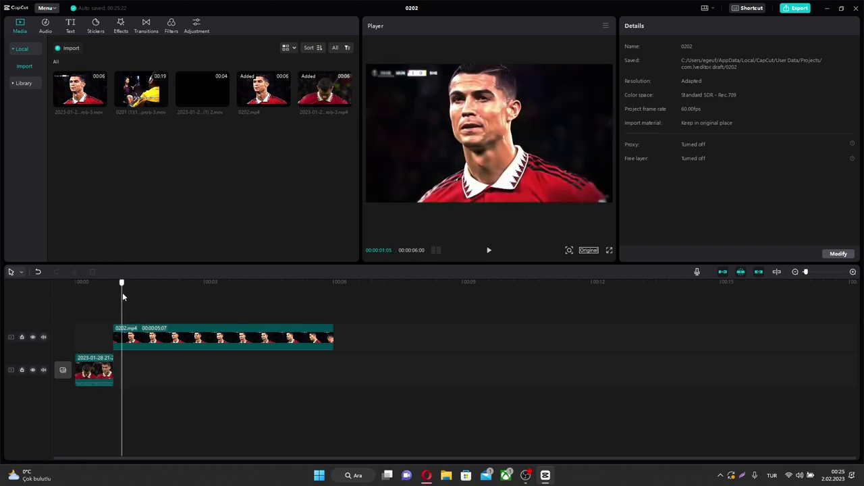
# - Open the Effects library and preview Camera Shake, Strobe and Vibration flash on the footage
pyautogui.click(146, 28)
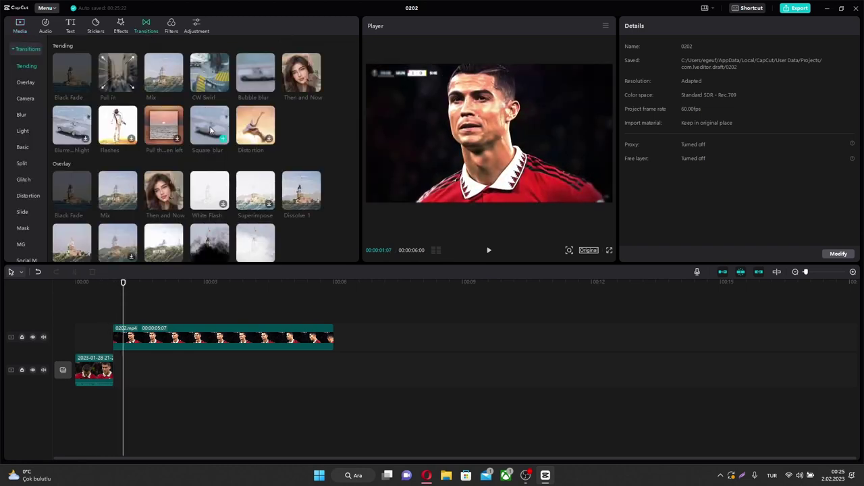
pyautogui.click(124, 25)
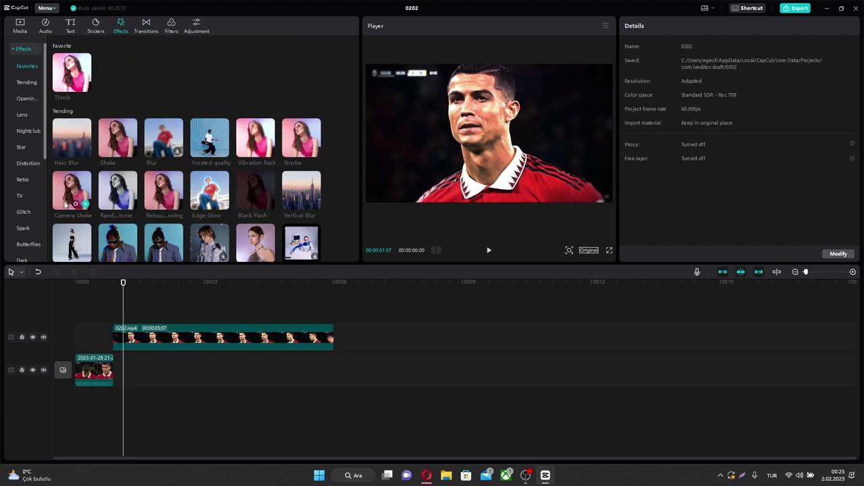
pyautogui.click(68, 201)
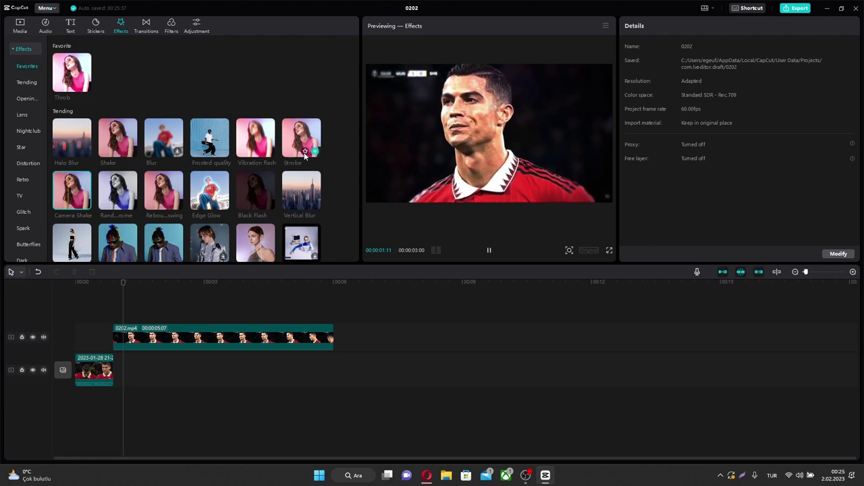
pyautogui.click(302, 152)
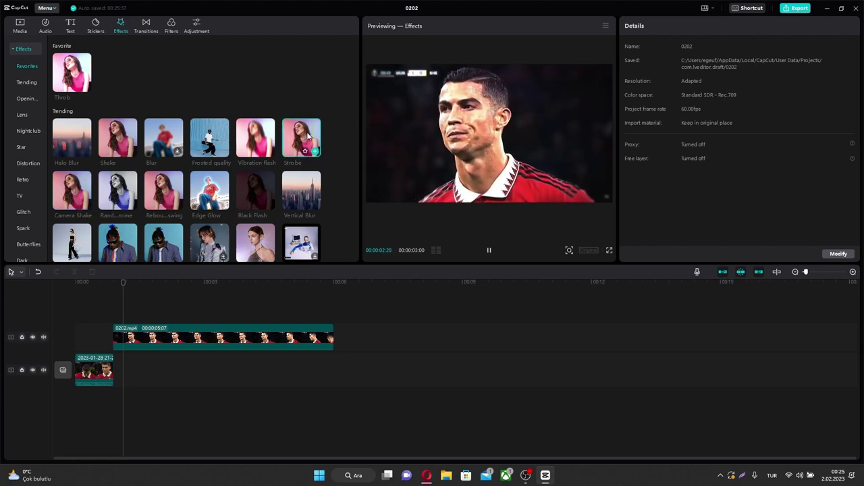
pyautogui.click(262, 143)
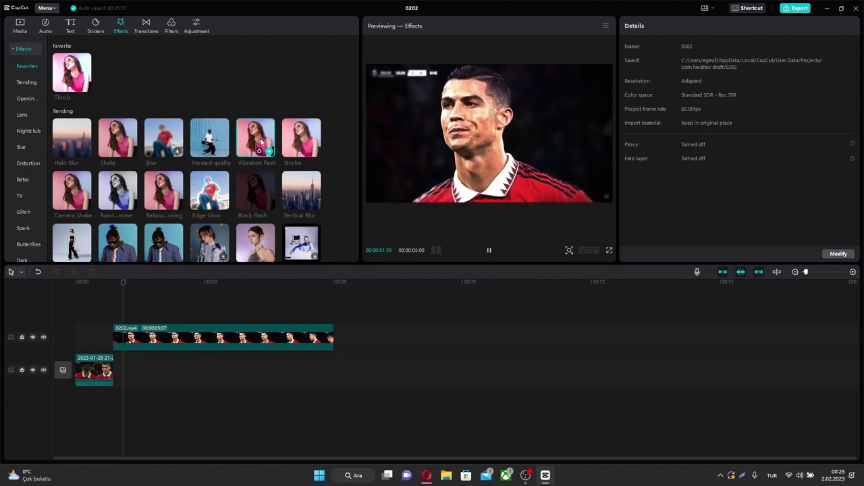
# - Place a shortened Vibration flash effect on the timeline at the cut and play it back
pyautogui.moveTo(260, 138); pyautogui.dragTo(98, 315)
pyautogui.moveTo(225, 315); pyautogui.dragTo(123, 316)
pyautogui.click(104, 289)
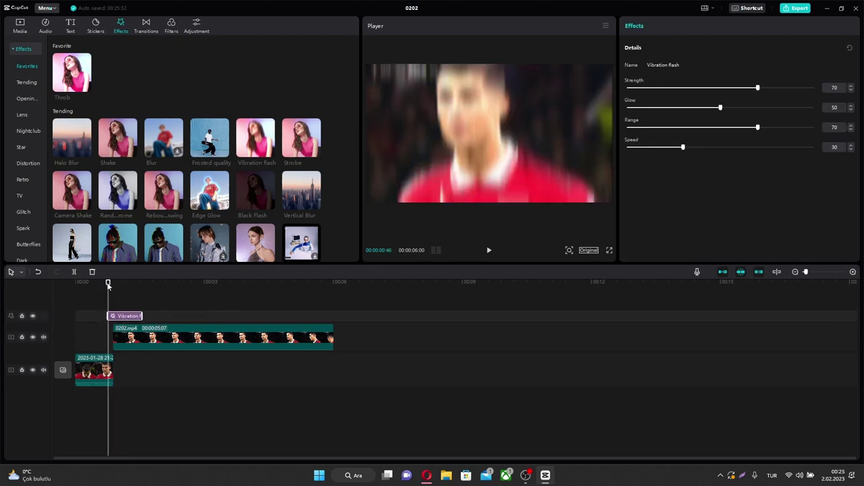
pyautogui.press('space')
pyautogui.press('space')
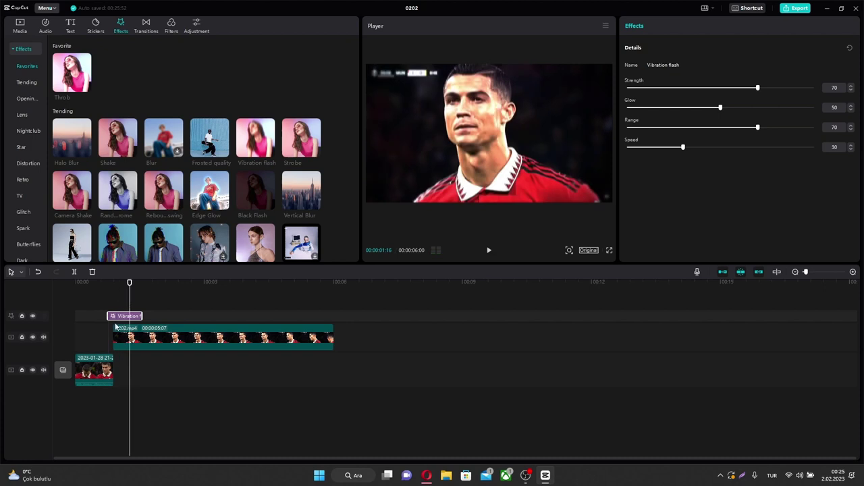
pyautogui.click(107, 368)
pyautogui.click(99, 285)
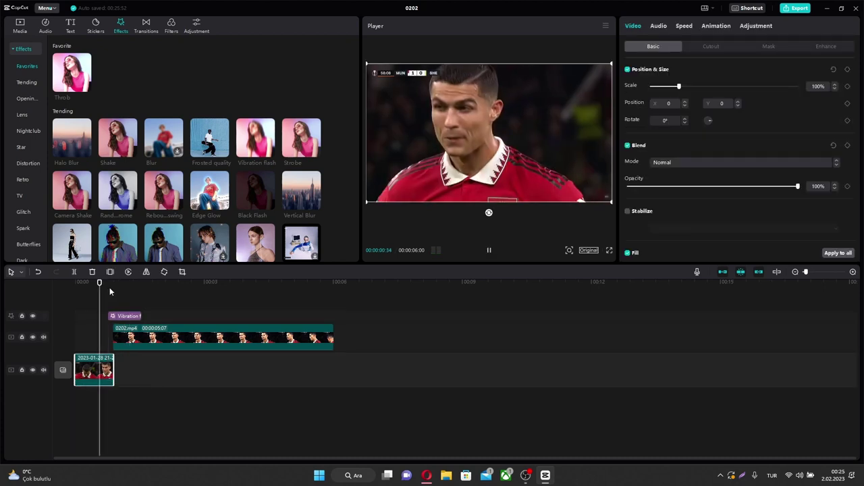
pyautogui.click(115, 290)
# - Nudge and trim the flash timing, replay it, then add Camera Shake across 0202.mp4
pyautogui.moveTo(129, 316); pyautogui.dragTo(123, 316)
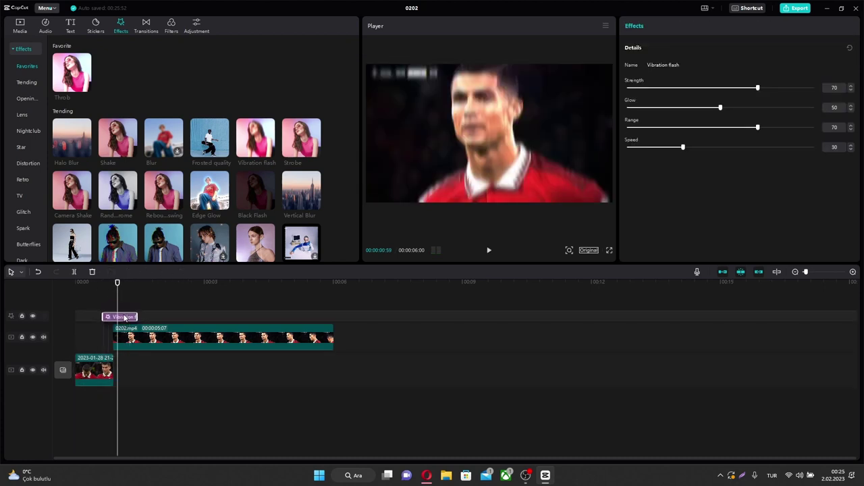
pyautogui.press('space')
pyautogui.press('space')
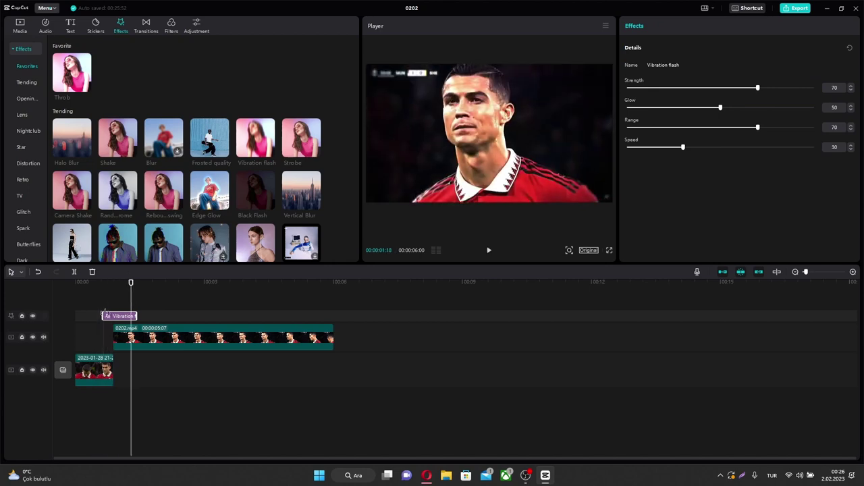
pyautogui.moveTo(104, 316); pyautogui.dragTo(112, 310)
pyautogui.click(101, 284)
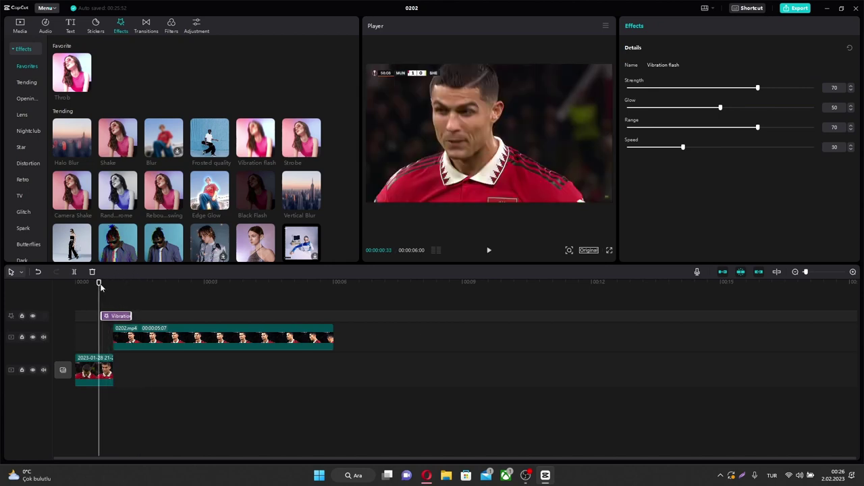
pyautogui.press('space')
pyautogui.click(106, 283)
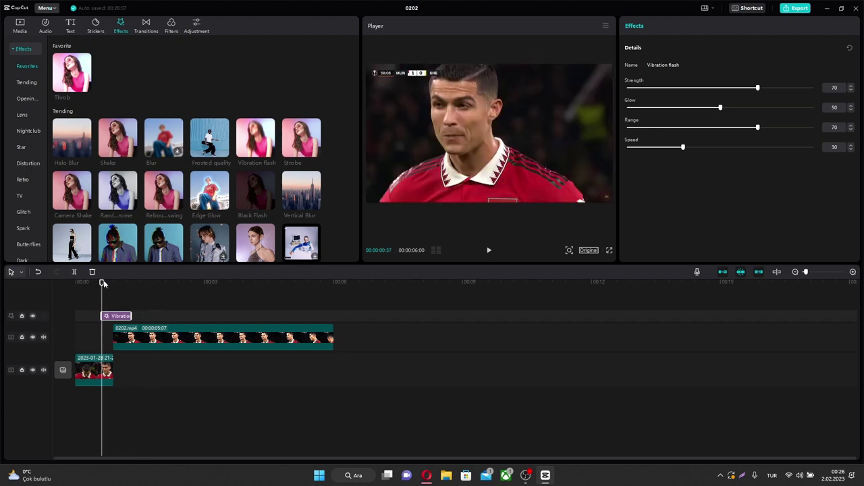
pyautogui.press('space')
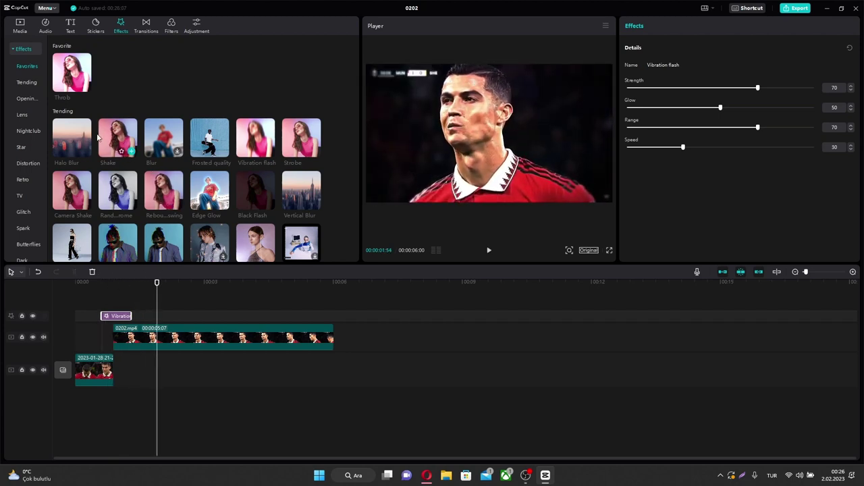
pyautogui.moveTo(72, 191)
pyautogui.mouseDown()
pyautogui.moveTo(243, 306)
pyautogui.moveTo(334, 309)
pyautogui.mouseUp()
# - Lower the Camera Shake range to 8 and its speed to 12
pyautogui.moveTo(654, 88); pyautogui.dragTo(642, 89)
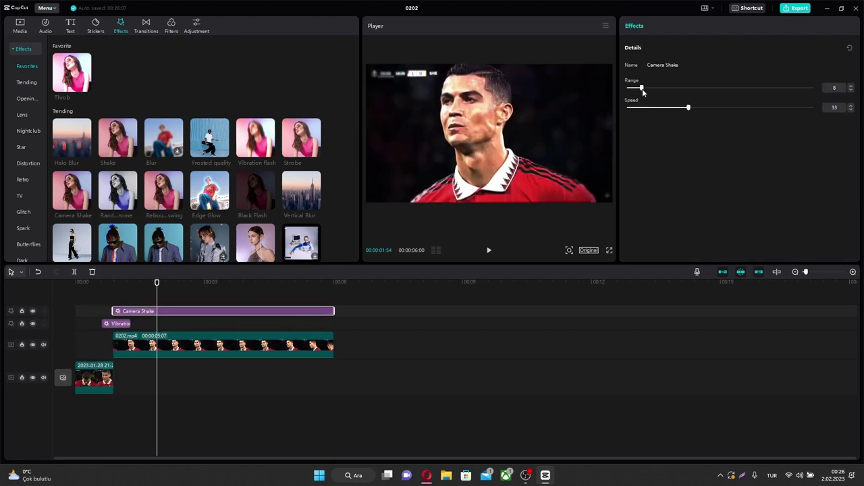
pyautogui.click(649, 108)
pyautogui.scroll(-3, 199, 144)
pyautogui.scroll(-3, 199, 143)
pyautogui.scroll(-3, 199, 144)
pyautogui.scroll(-3, 206, 128)
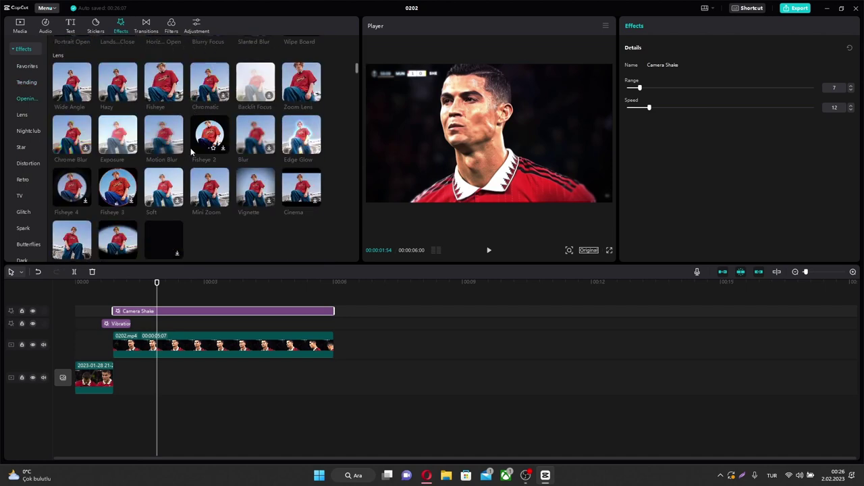
pyautogui.scroll(-3, 196, 154)
pyautogui.scroll(-1, 67, 156)
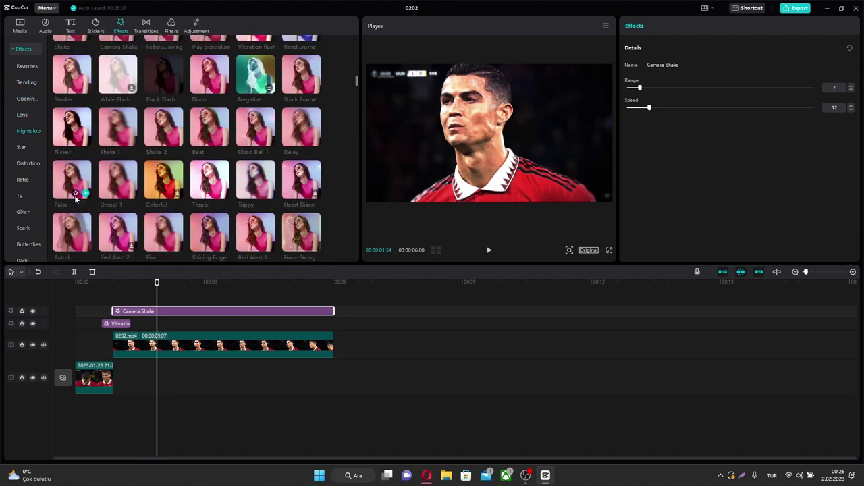
# - Add a trial Astral effect, set its range to 0, move it later, and preview it
pyautogui.moveTo(73, 232); pyautogui.dragTo(116, 303)
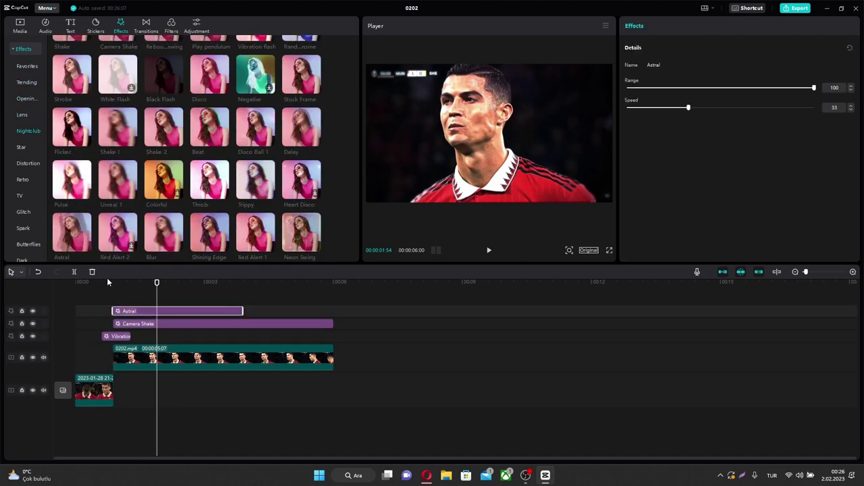
pyautogui.click(110, 283)
pyautogui.press('space')
pyautogui.press('space')
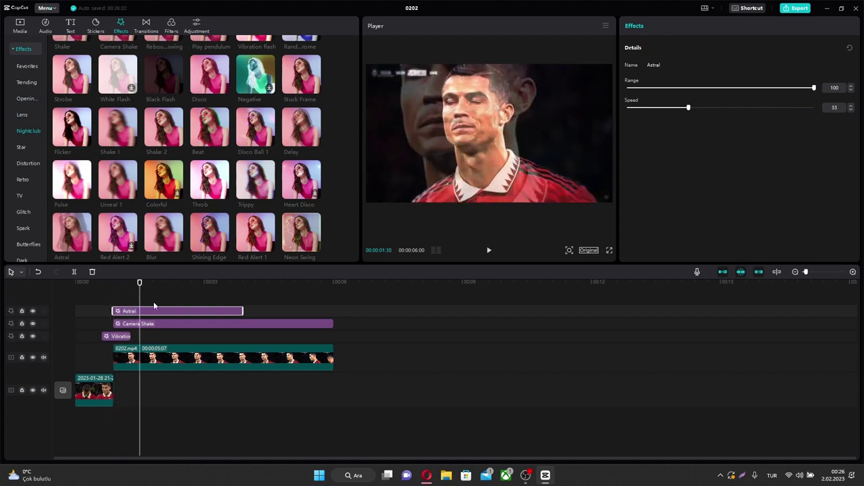
pyautogui.moveTo(707, 87); pyautogui.dragTo(626, 88)
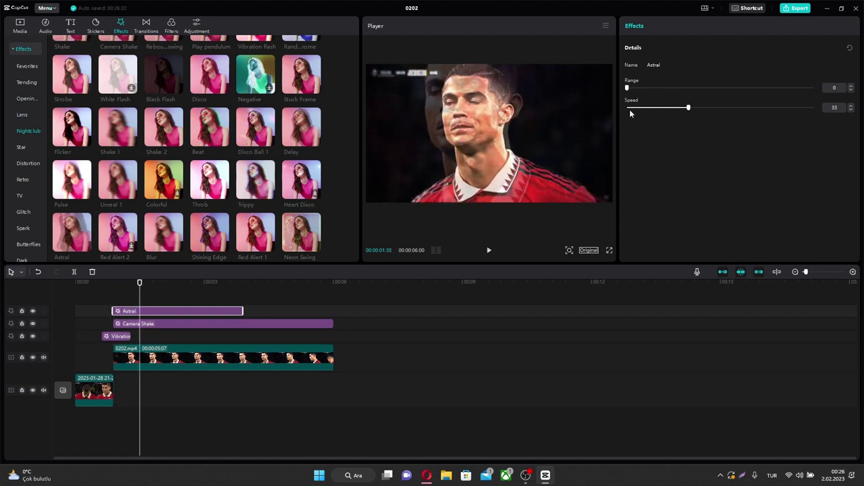
pyautogui.moveTo(151, 312); pyautogui.dragTo(194, 312)
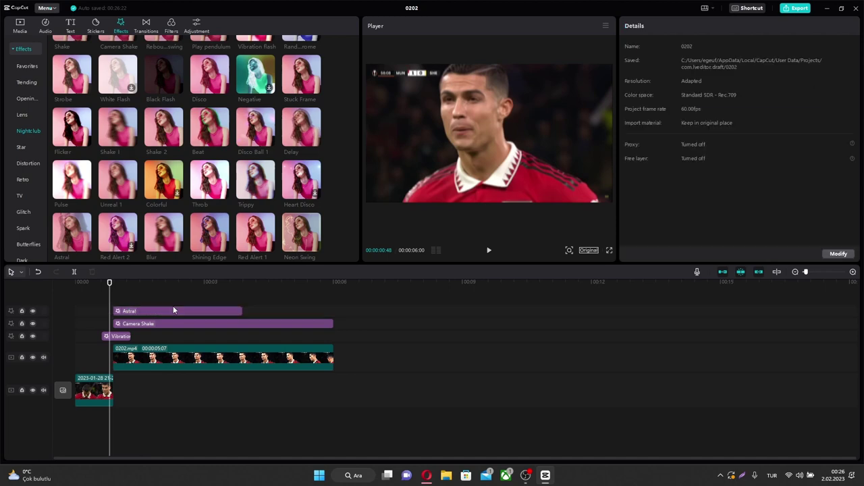
pyautogui.click(146, 284)
pyautogui.press('space')
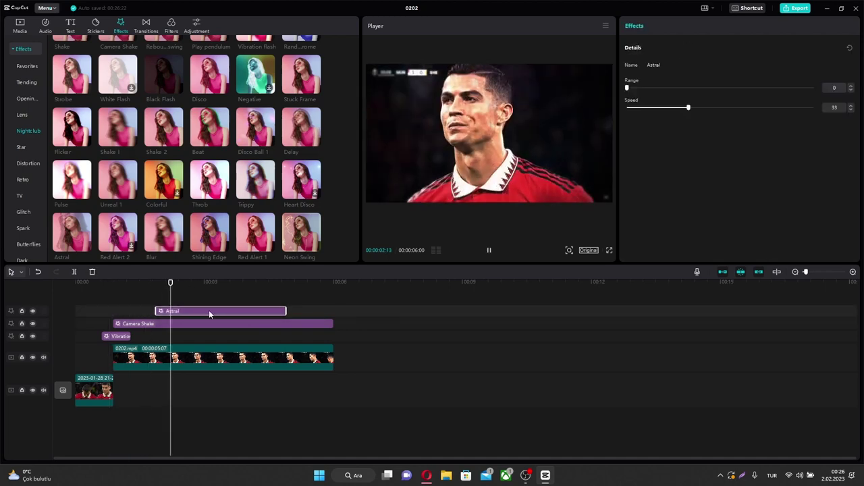
# - Shorten the Astral effect clip from its end, replay it, then delete it
pyautogui.moveTo(286, 311); pyautogui.dragTo(190, 311)
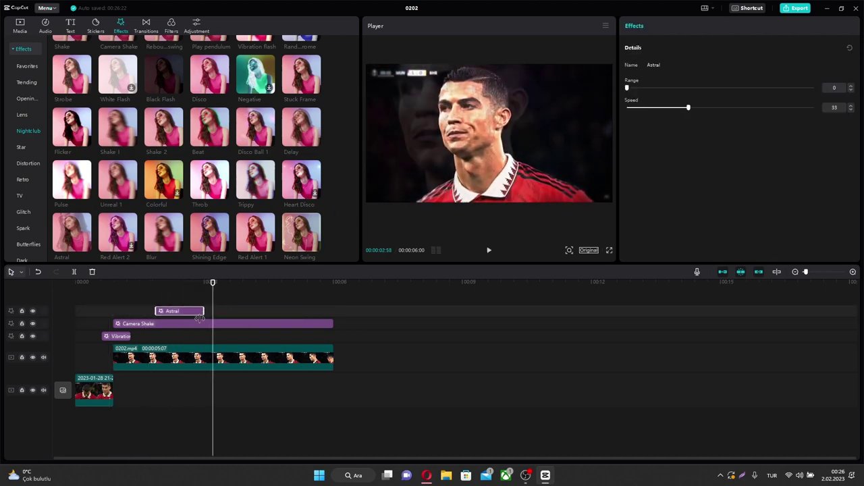
pyautogui.click(153, 290)
pyautogui.press('space')
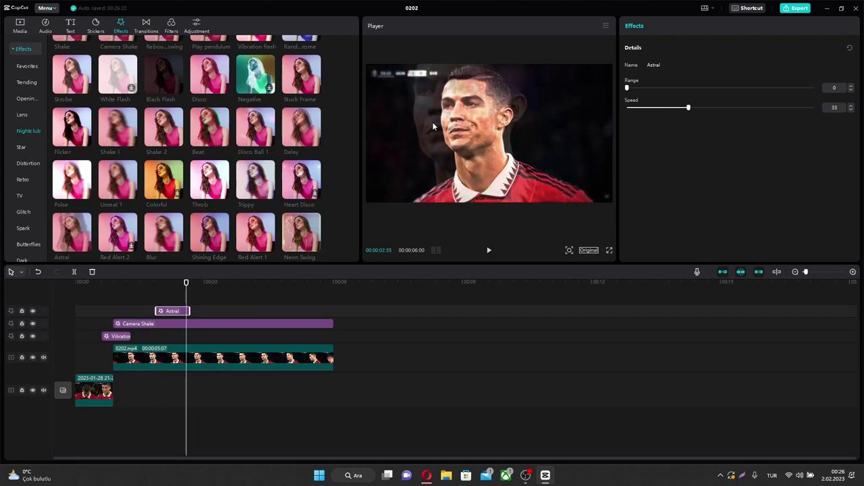
pyautogui.moveTo(189, 310); pyautogui.dragTo(183, 311)
pyautogui.click(144, 284)
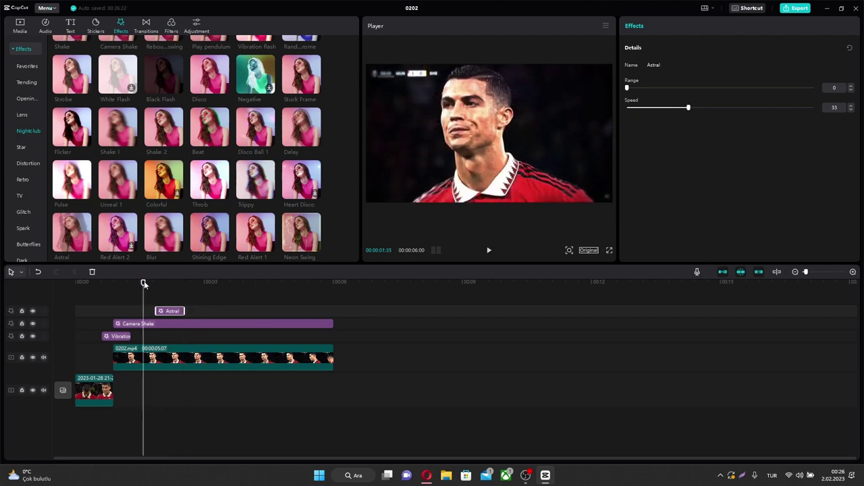
pyautogui.press('space')
pyautogui.press('space')
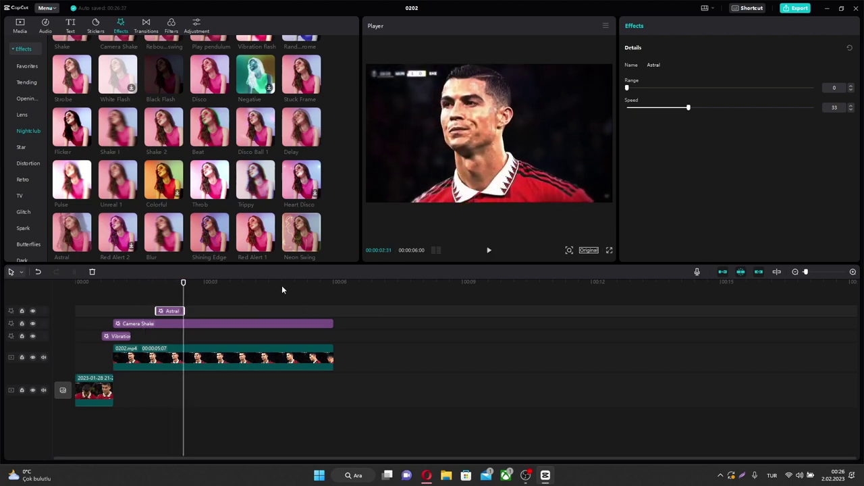
pyautogui.press('Delete')
# - Add Strobe on its own track to the end of 0202.mp4, preview it, then delete it
pyautogui.scroll(10, 218, 147)
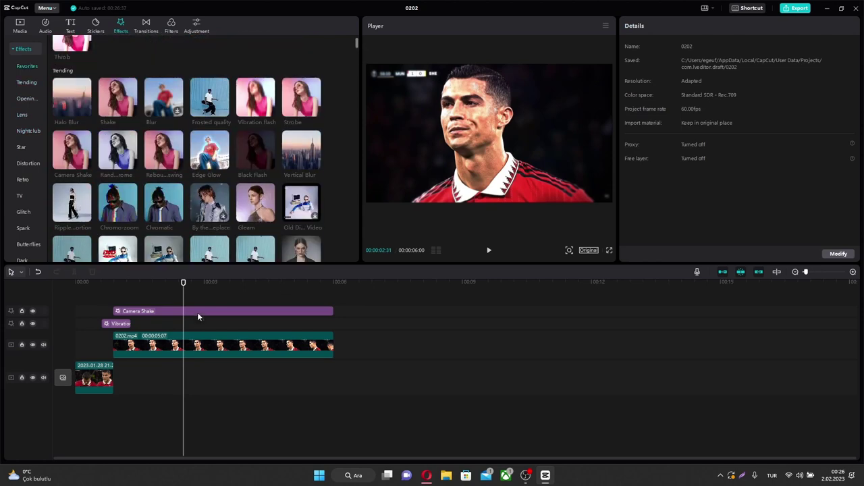
pyautogui.scroll(2, 202, 148)
pyautogui.moveTo(302, 138); pyautogui.dragTo(125, 310)
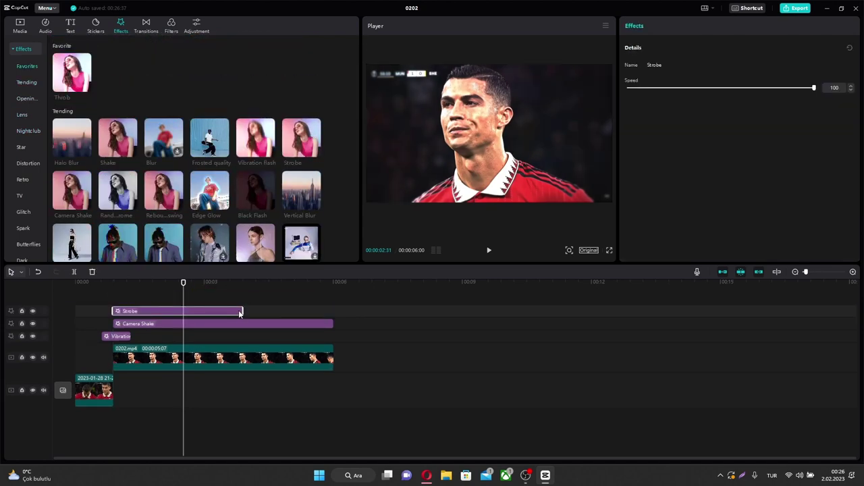
pyautogui.moveTo(242, 310); pyautogui.dragTo(333, 309)
pyautogui.press('space')
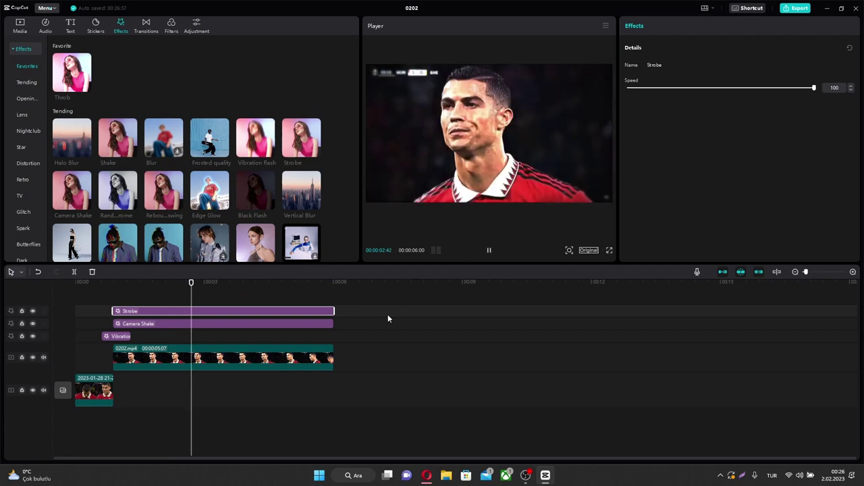
pyautogui.press('space')
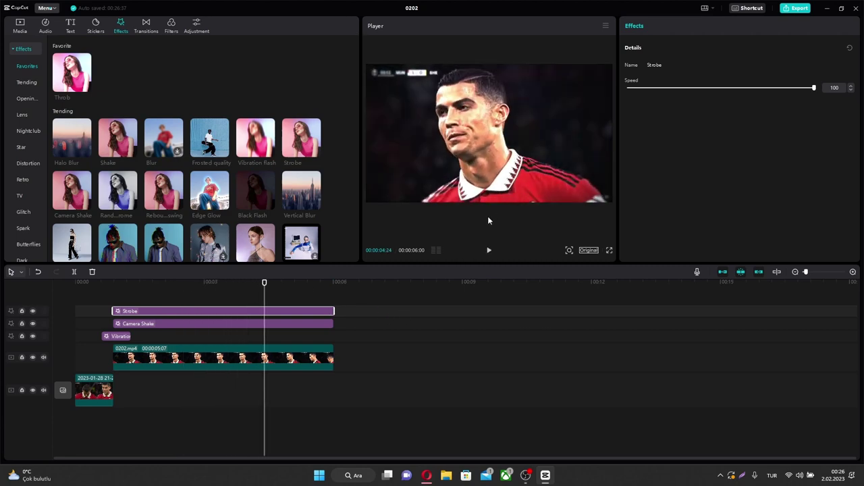
pyautogui.press('Delete')
# - Import Screenshot_1.png from the Edits folder and place it on a new track above 0202.mp4
pyautogui.click(20, 25)
pyautogui.click(67, 48)
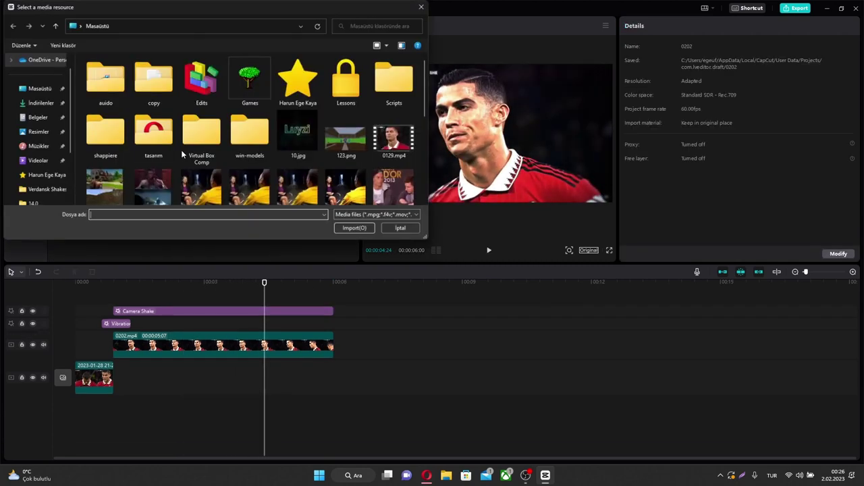
pyautogui.scroll(-5, 262, 153)
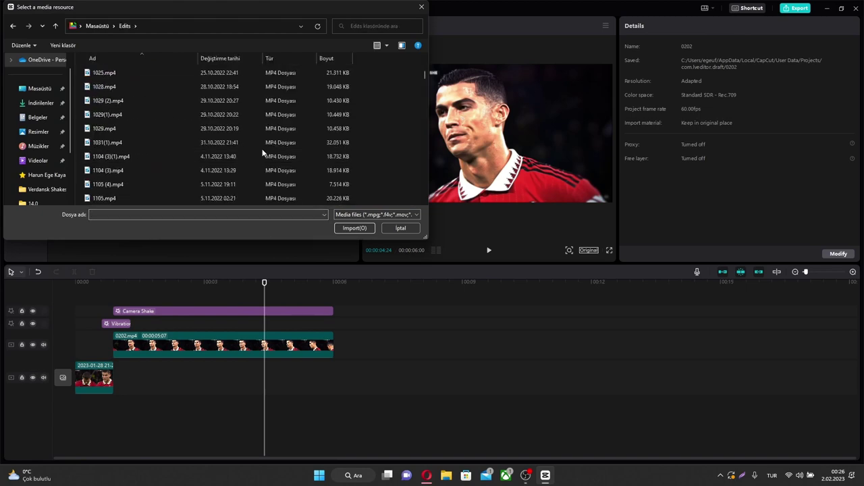
pyautogui.scroll(5, 353, 164)
pyautogui.scroll(1, 353, 165)
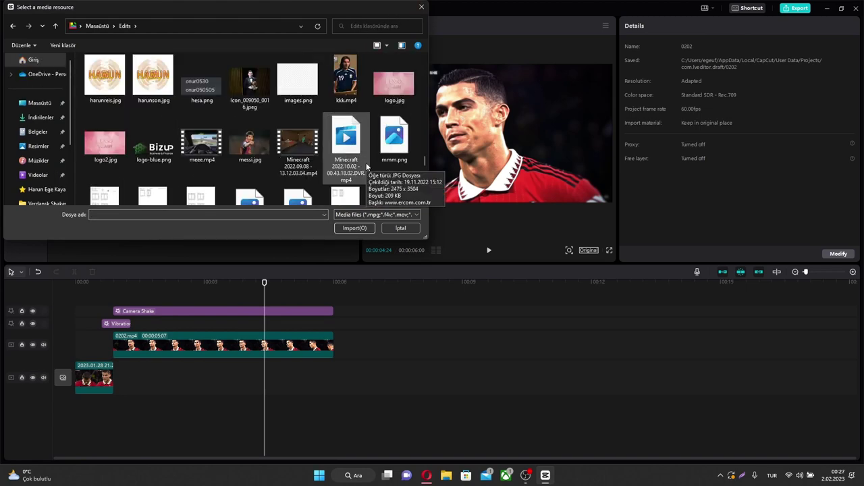
pyautogui.scroll(-10, 294, 73)
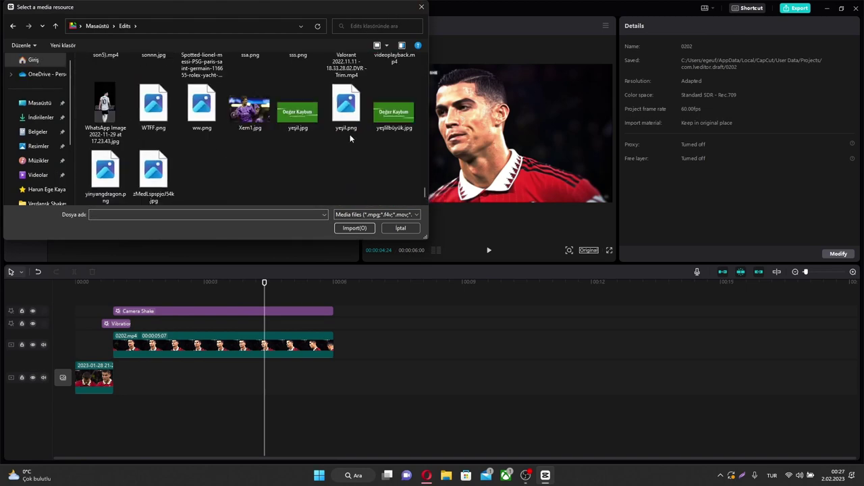
pyautogui.scroll(1, 352, 139)
pyautogui.scroll(2, 351, 138)
pyautogui.click(345, 139)
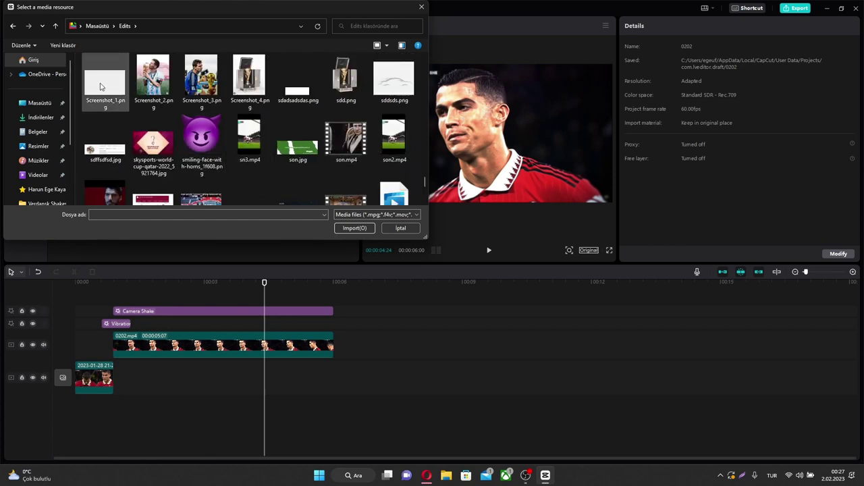
pyautogui.doubleClick(344, 138)
pyautogui.moveTo(84, 148); pyautogui.dragTo(120, 293)
# - Scale the screenshot overlay to 218%, move it to X -164, and set Multiply blending
pyautogui.click(139, 285)
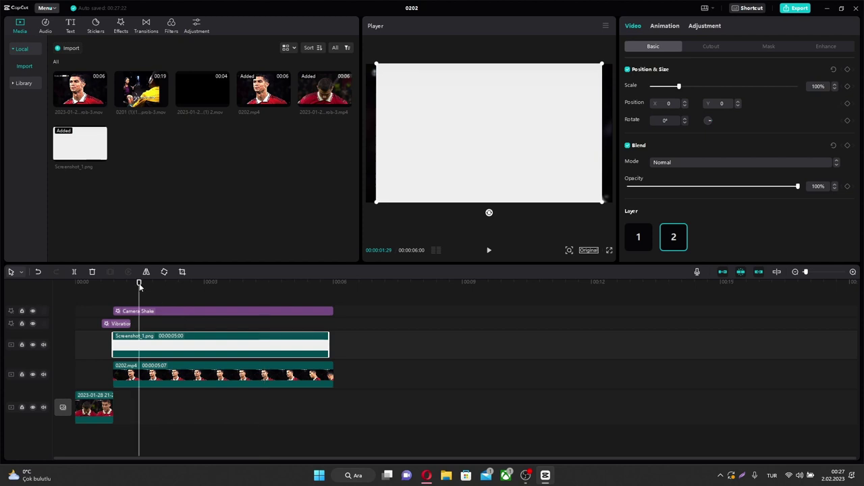
pyautogui.moveTo(509, 162); pyautogui.dragTo(499, 162)
pyautogui.moveTo(598, 201); pyautogui.dragTo(611, 209)
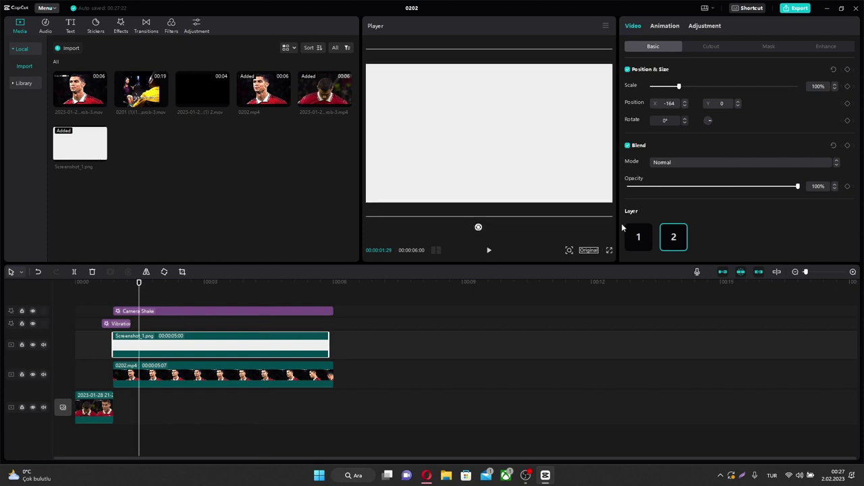
pyautogui.click(678, 162)
pyautogui.click(685, 216)
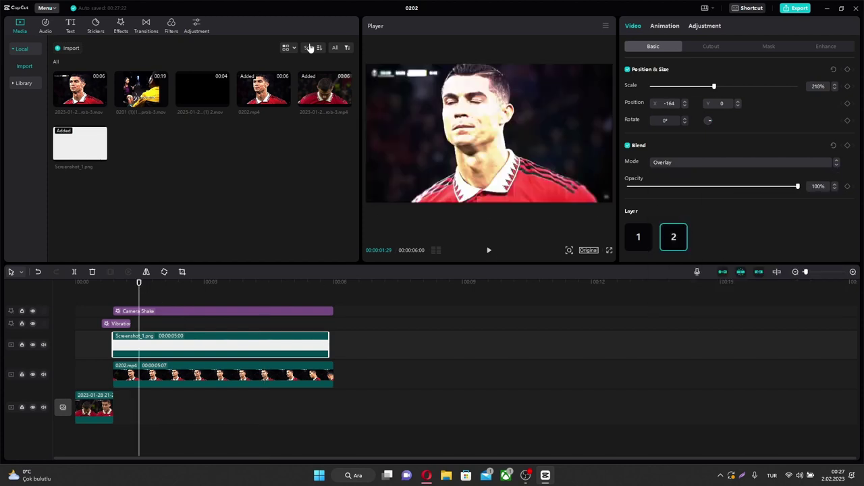
pyautogui.click(699, 169)
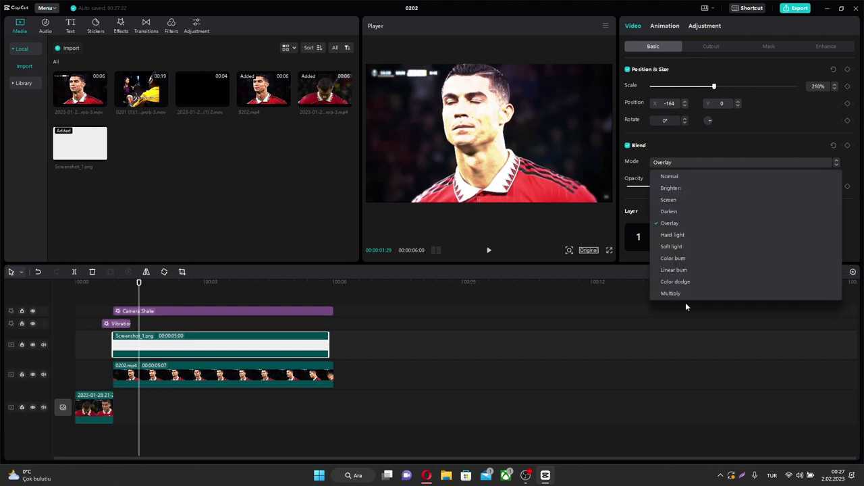
pyautogui.click(687, 293)
# - Browse the filters and transitions, then bring up the Effects library
pyautogui.click(171, 27)
pyautogui.click(146, 27)
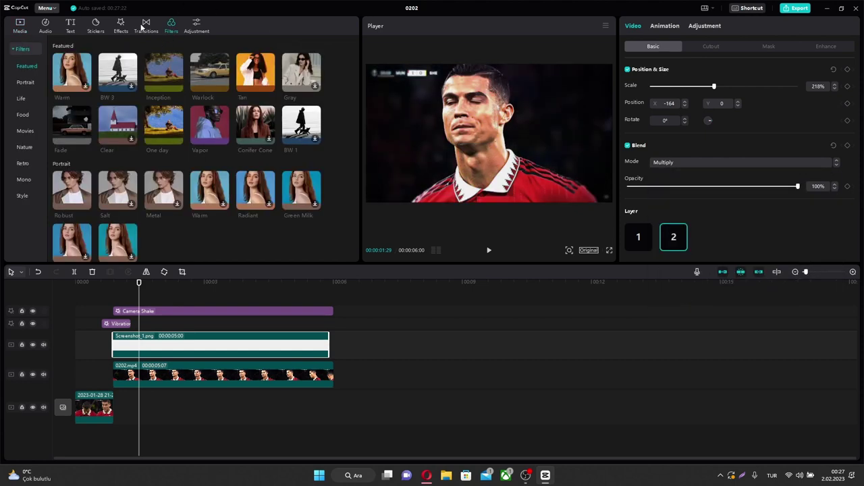
pyautogui.click(121, 27)
pyautogui.scroll(-1, 236, 178)
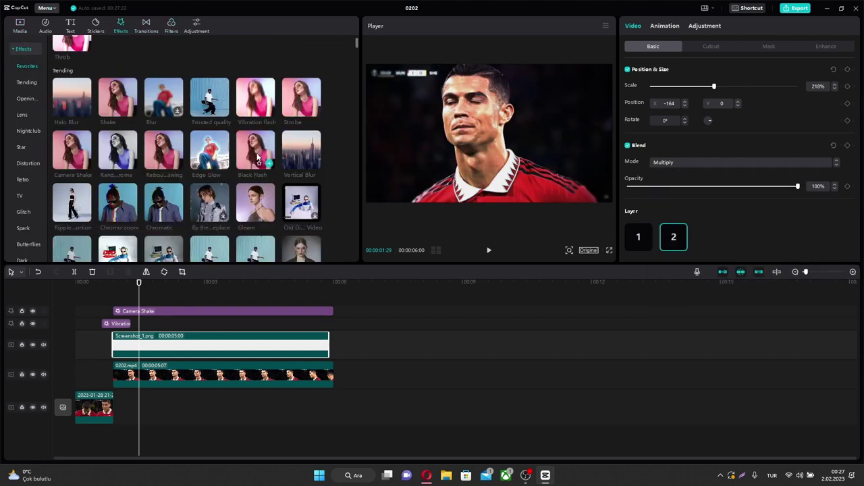
# - Apply Black Flash to the Screenshot_1 overlay, set its opacity to 31%, and preview the result
pyautogui.moveTo(251, 150); pyautogui.dragTo(188, 356)
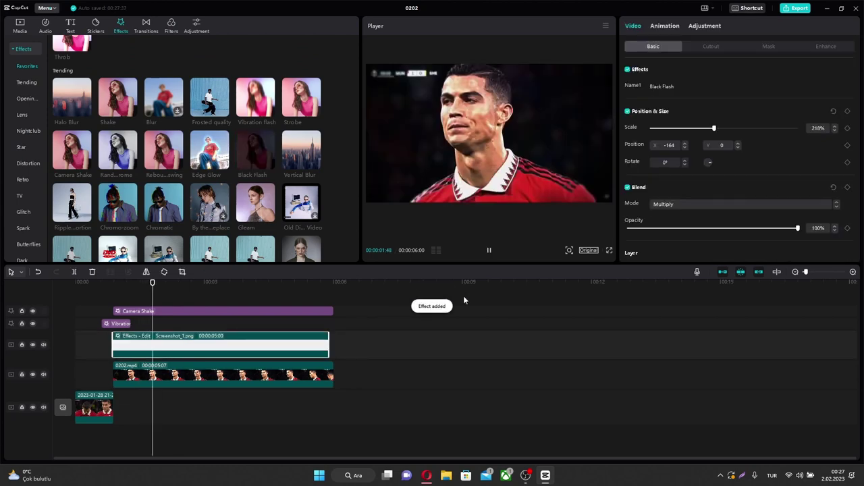
pyautogui.moveTo(645, 230); pyautogui.dragTo(677, 229)
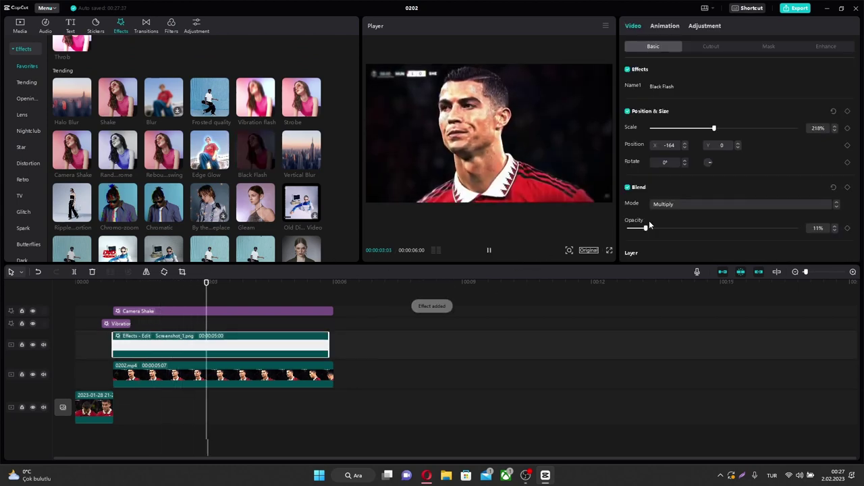
pyautogui.press('space')
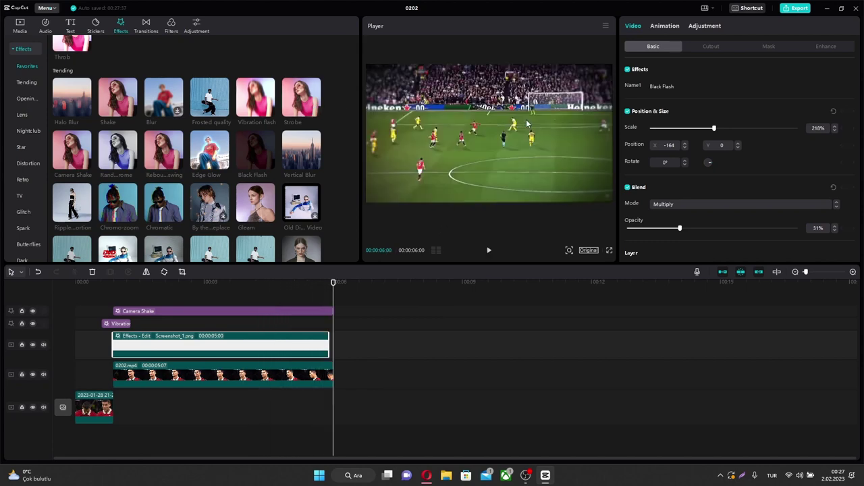
pyautogui.press('space')
pyautogui.press('space')
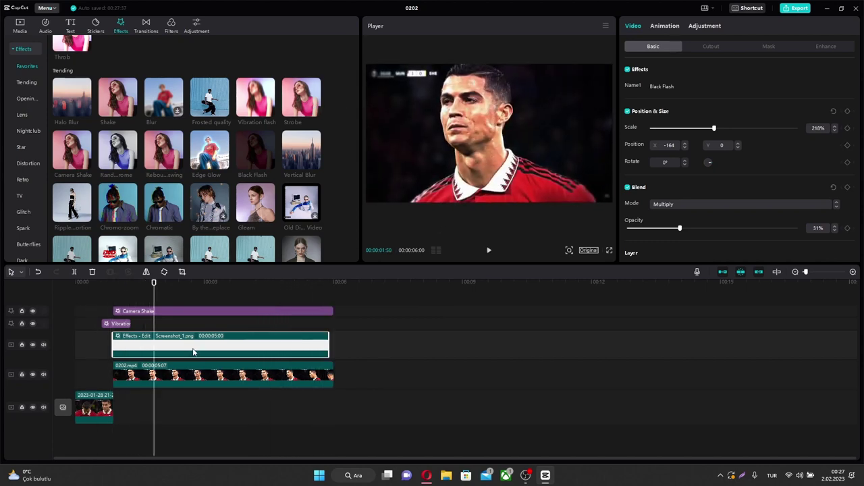
pyautogui.click(200, 370)
pyautogui.click(199, 371)
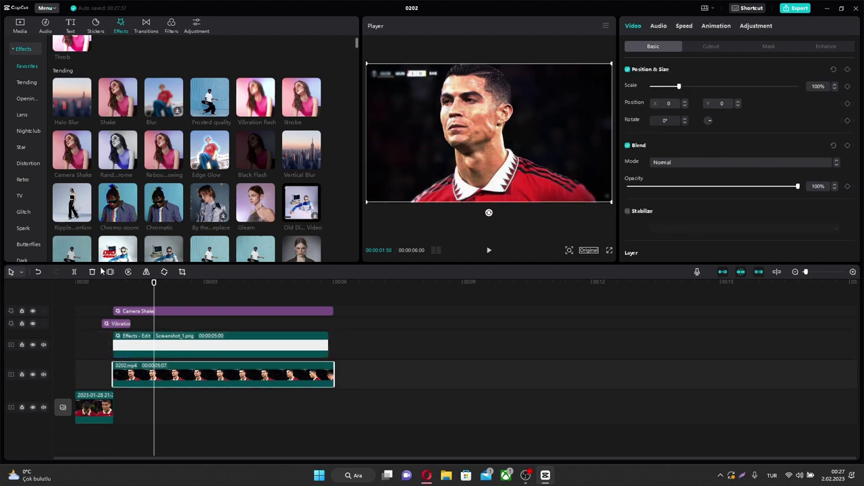
# - Apply the 0.3s Shake 1 in-animation to 0202.mp4, preview it, then select the Screenshot_1 overlay
pyautogui.click(113, 284)
pyautogui.click(726, 28)
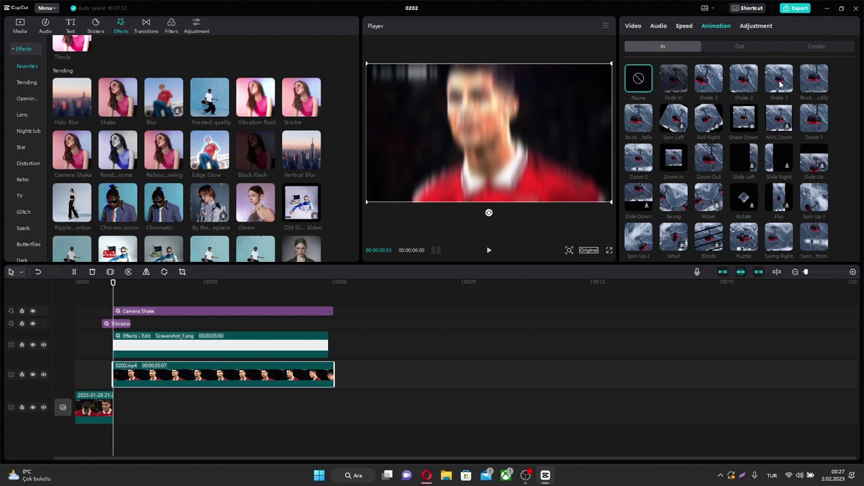
pyautogui.click(781, 84)
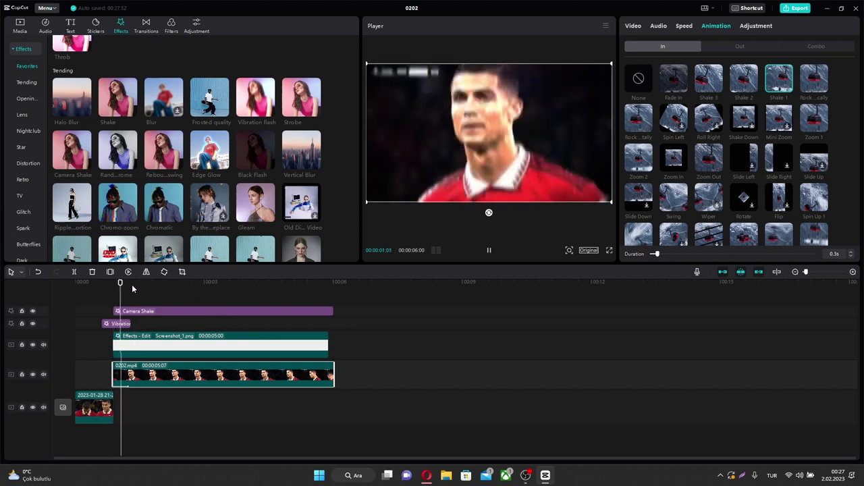
pyautogui.click(93, 284)
pyautogui.press('space')
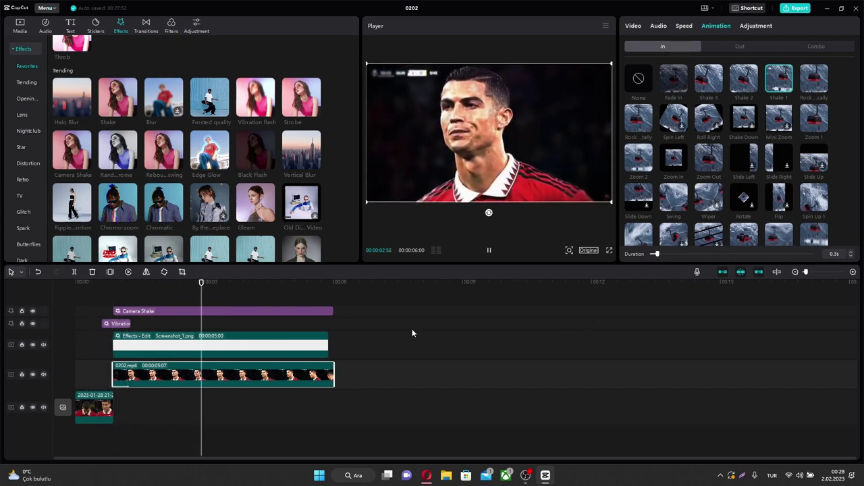
pyautogui.press('space')
pyautogui.click(365, 351)
pyautogui.click(229, 347)
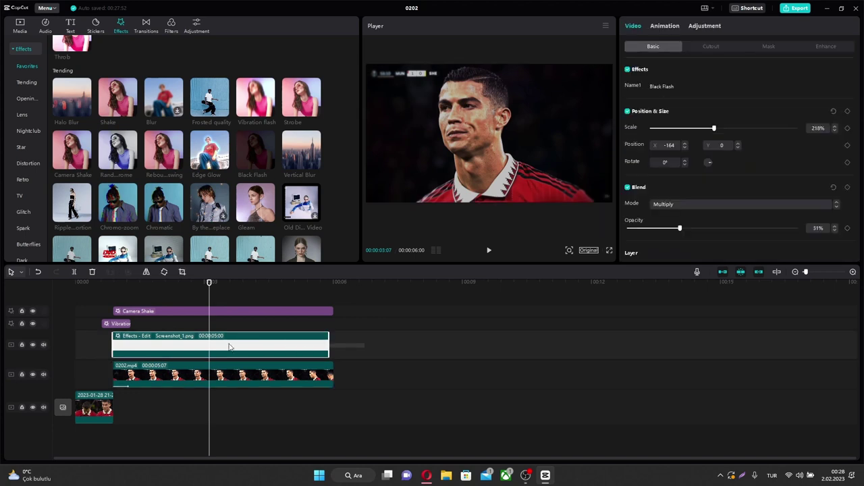
# - Delete the Screenshot_1 overlay and the Camera Shake effect, then play from the start
pyautogui.press('Delete')
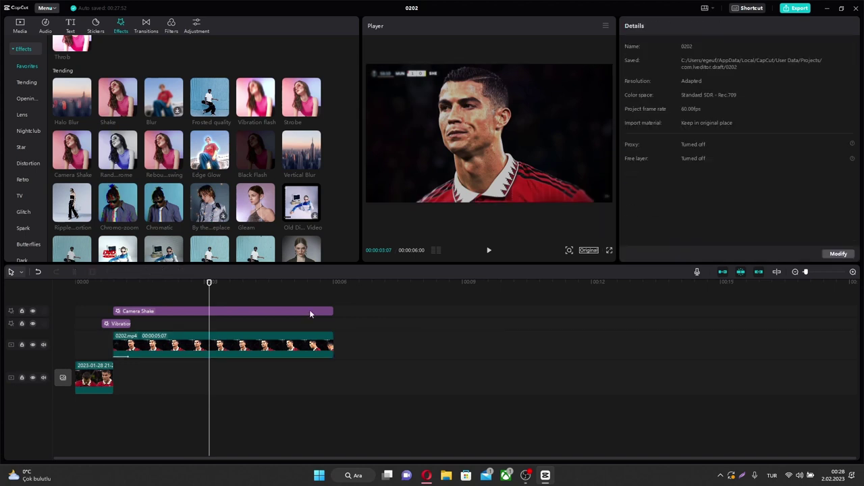
pyautogui.click(310, 311)
pyautogui.press('Delete')
pyautogui.click(80, 287)
pyautogui.press('space')
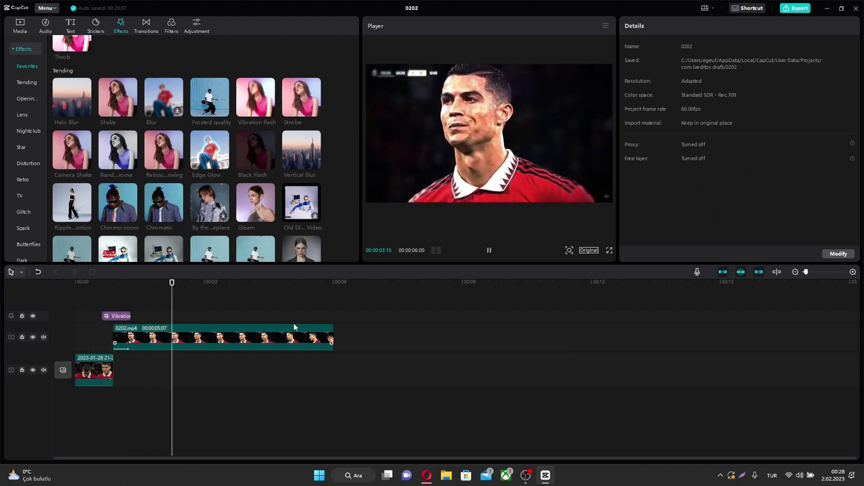
# - Check the 0202.mp4 intro animation and replay the edit
pyautogui.click(317, 338)
pyautogui.click(715, 27)
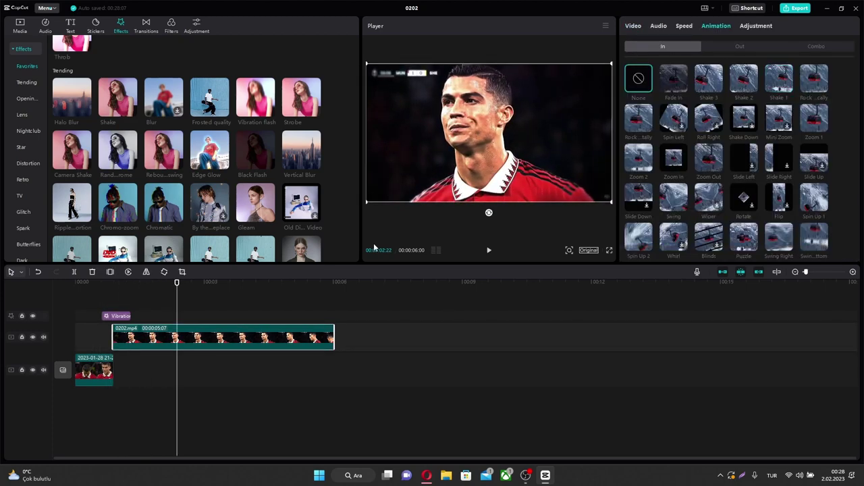
pyautogui.click(85, 293)
pyautogui.press('space')
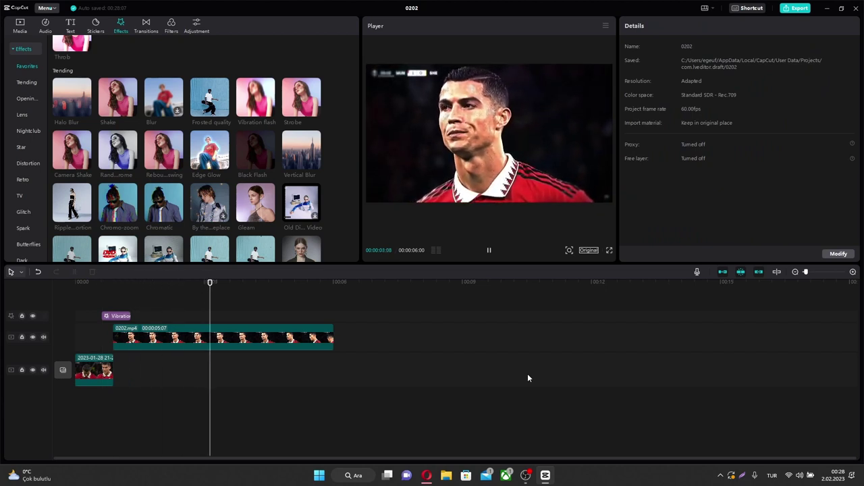
pyautogui.press('space')
# - Export the edit as a 1080P 60fps H.264 MP4, then close the editor and CapCut
pyautogui.click(21, 29)
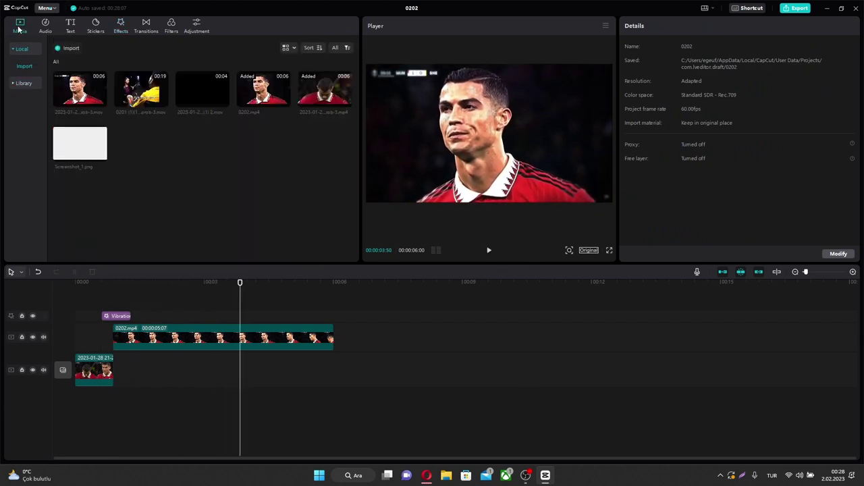
pyautogui.click(798, 8)
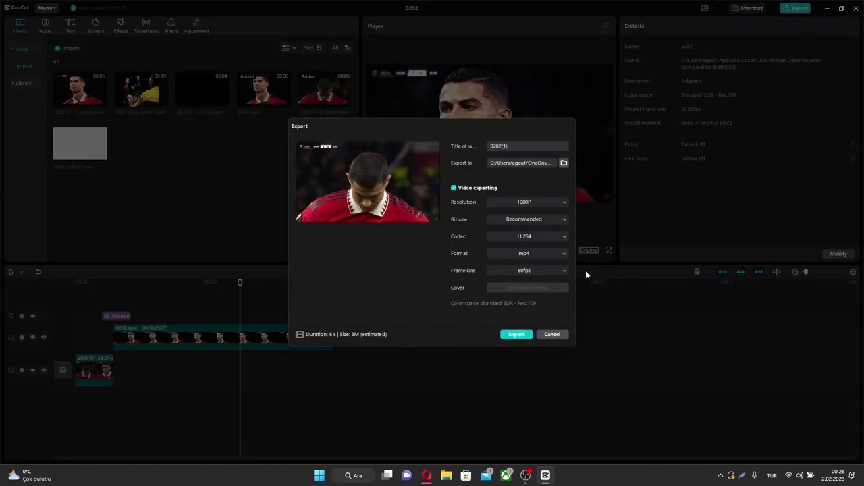
pyautogui.click(551, 334)
pyautogui.click(858, 8)
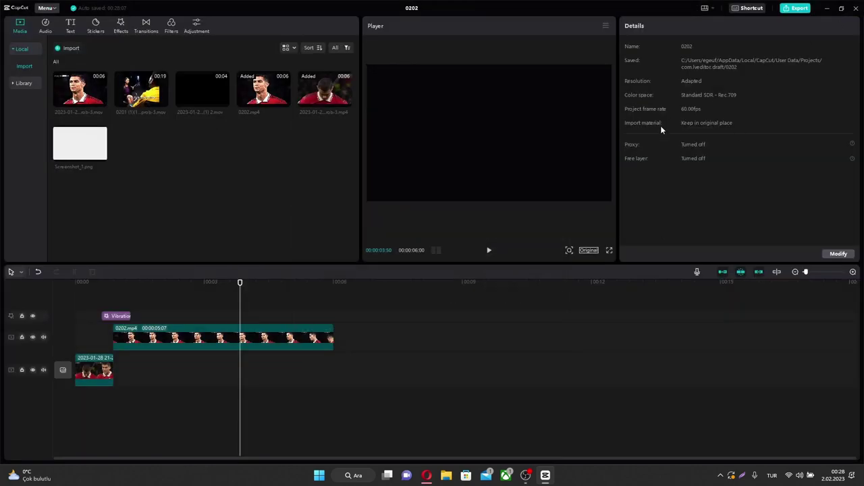
pyautogui.click(643, 96)
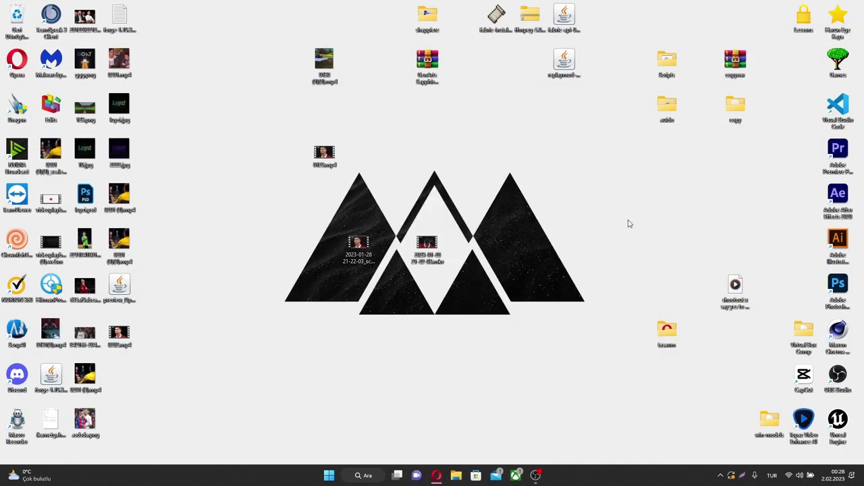
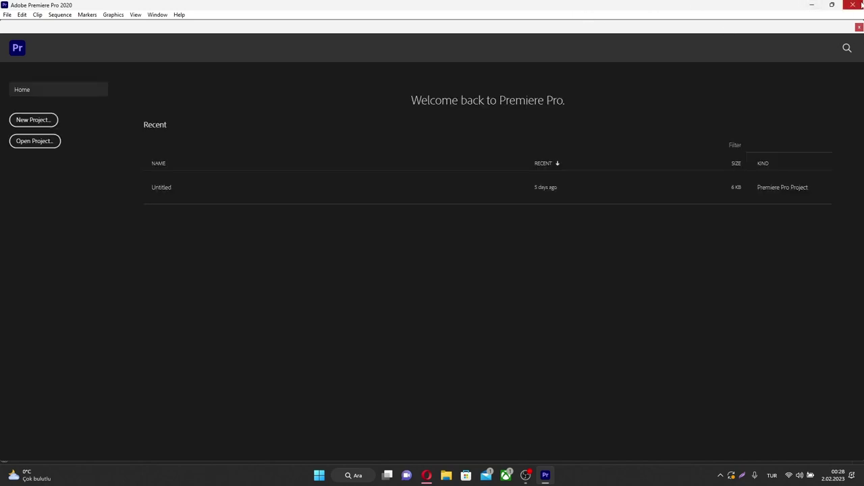
# - Dismiss the Home screen and create a new Untitled project, overwriting the existing Untitled.prproj
pyautogui.click(859, 28)
pyautogui.moveTo(432, 4)
pyautogui.mouseDown()
pyautogui.moveTo(762, 53)
pyautogui.moveTo(516, 76)
pyautogui.mouseUp()
pyautogui.click(102, 88)
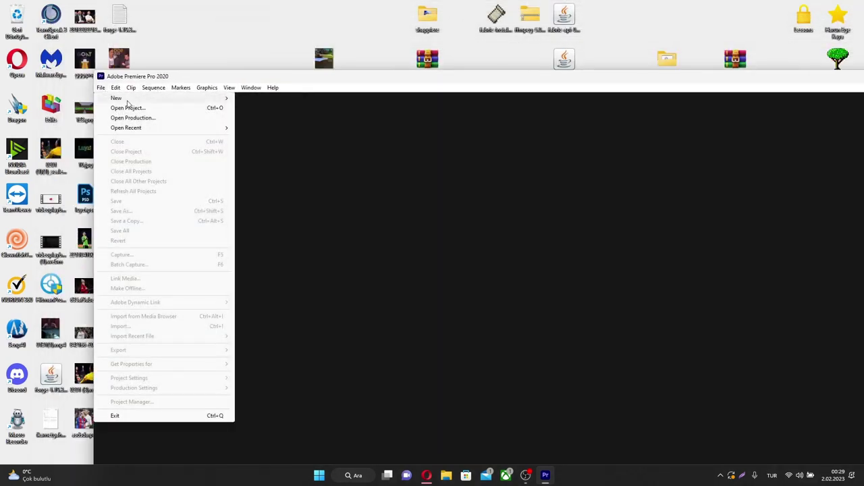
pyautogui.moveTo(216, 100)
pyautogui.click(262, 98)
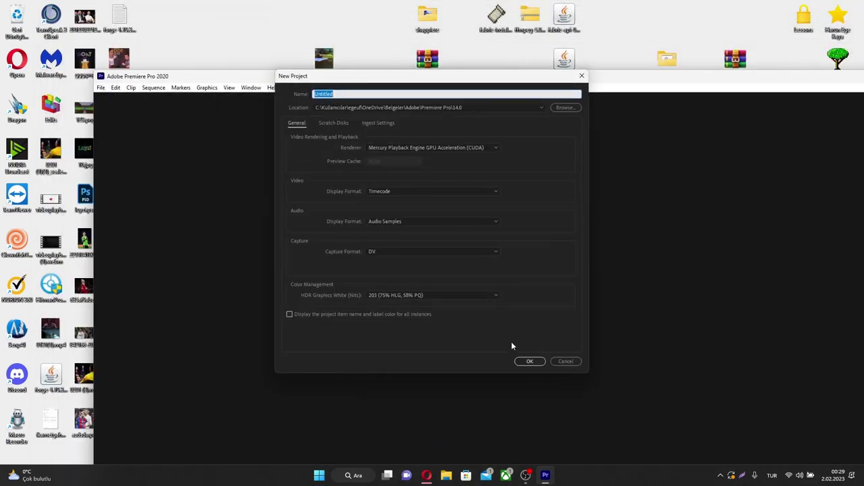
pyautogui.click(529, 361)
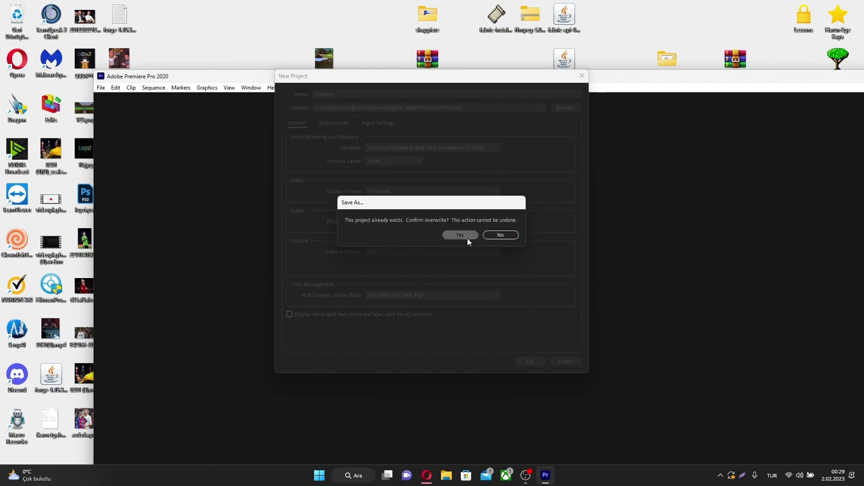
pyautogui.click(467, 237)
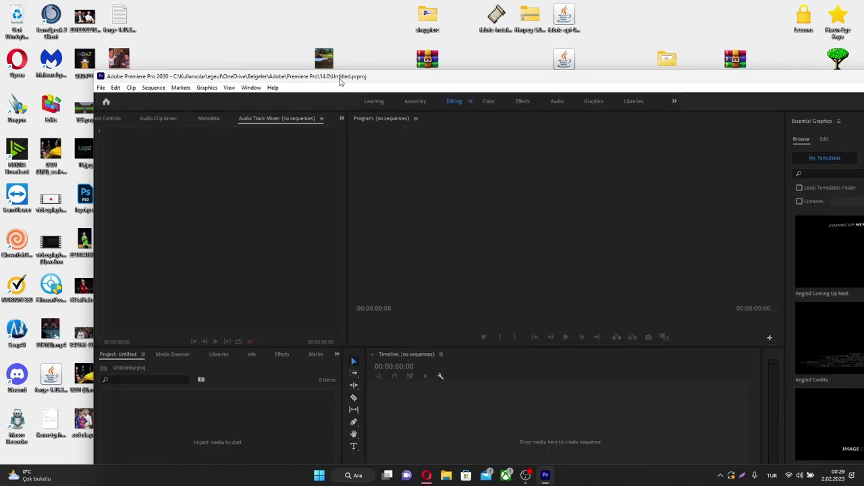
pyautogui.moveTo(341, 81)
pyautogui.mouseDown()
pyautogui.moveTo(708, 74)
pyautogui.moveTo(705, 42)
pyautogui.mouseUp()
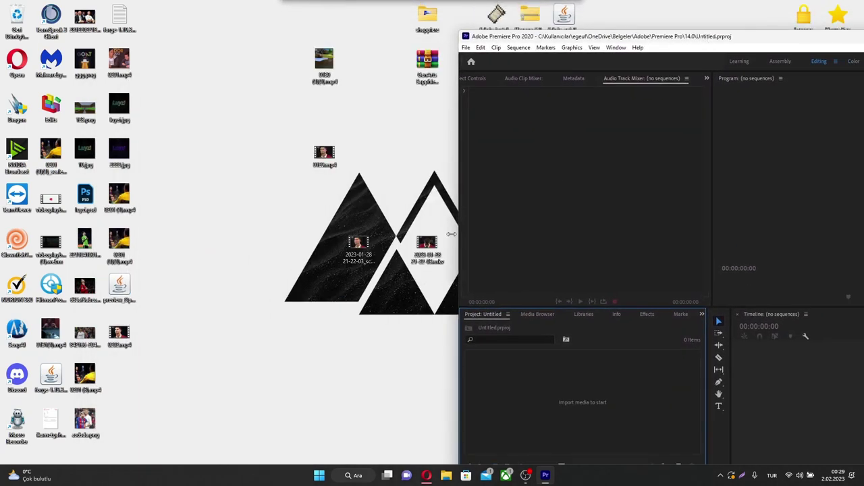
pyautogui.click(361, 247)
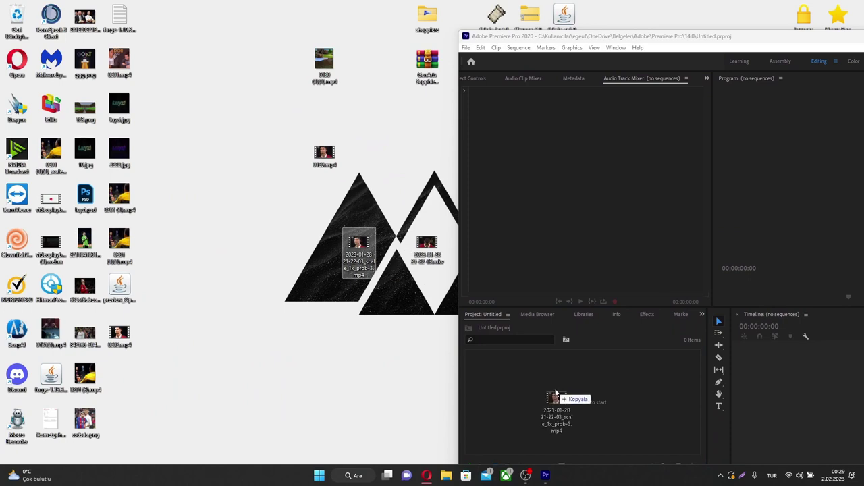
pyautogui.moveTo(362, 246); pyautogui.dragTo(550, 395)
pyautogui.doubleClick(589, 37)
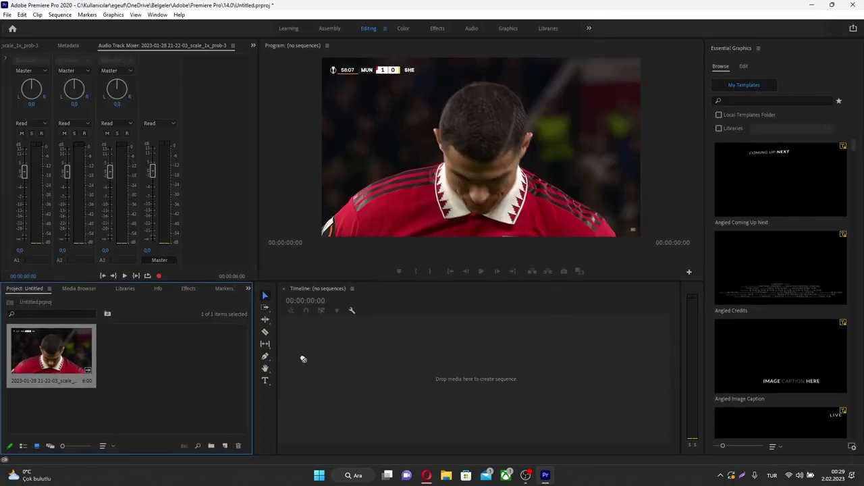
pyautogui.moveTo(68, 365); pyautogui.dragTo(312, 364)
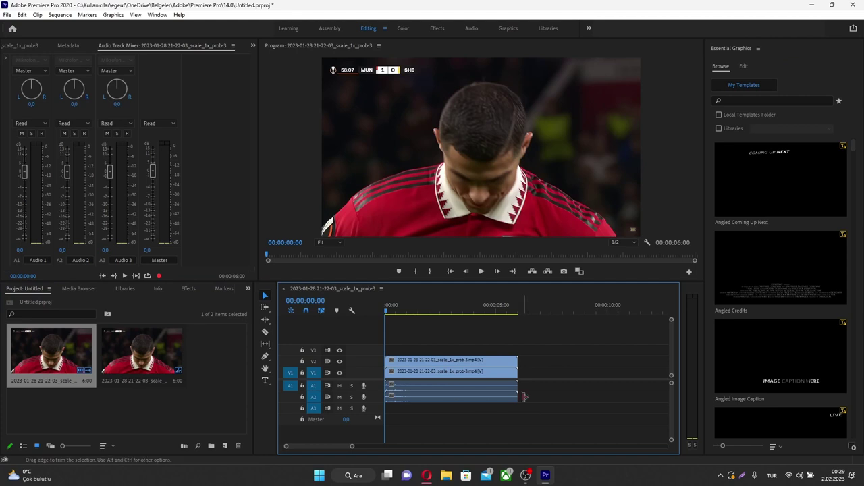
# - Remove the duplicate V2/A2 clip and set the V1 clip's time interpolation to Optical Flow
pyautogui.hotkey('ctrl', 'z')
pyautogui.rightClick(469, 378)
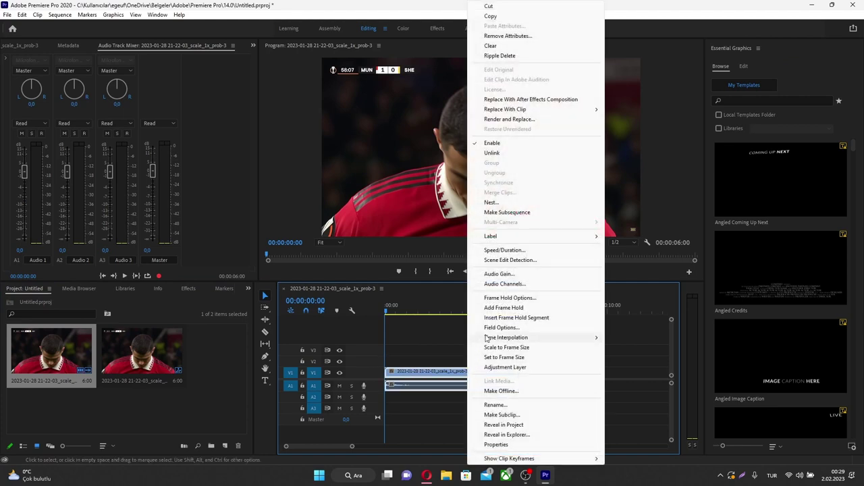
pyautogui.moveTo(519, 339)
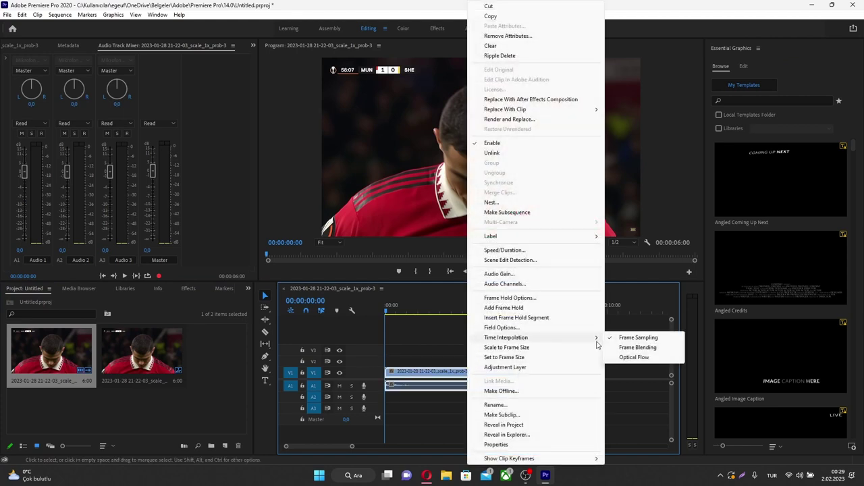
pyautogui.click(634, 359)
# - Play back the sequence, reselect the clip, and move the playhead to 00:00:02:18
pyautogui.press('space')
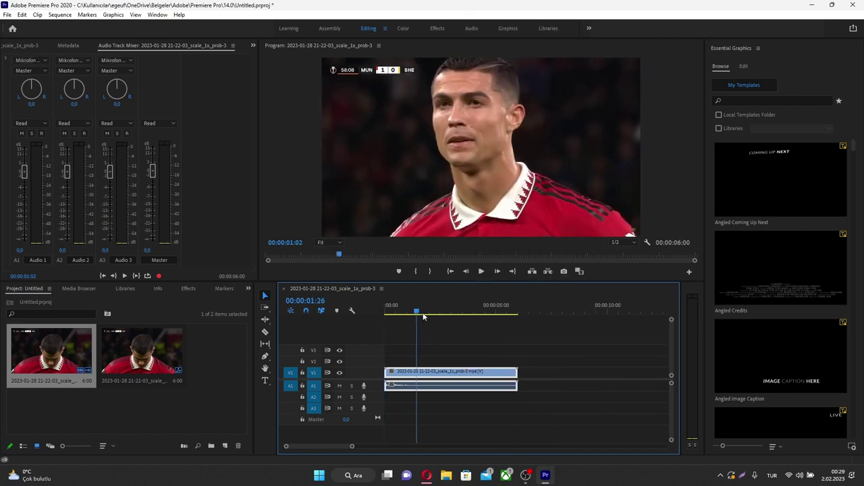
pyautogui.click(382, 313)
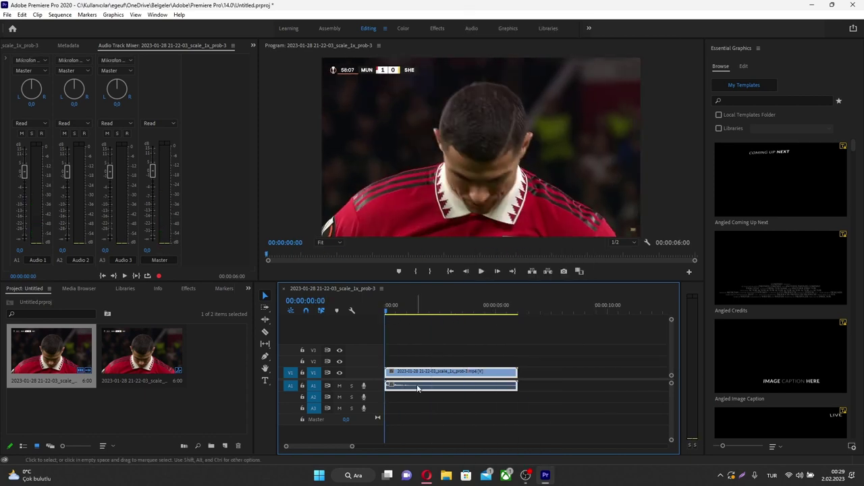
pyautogui.click(518, 410)
pyautogui.click(496, 388)
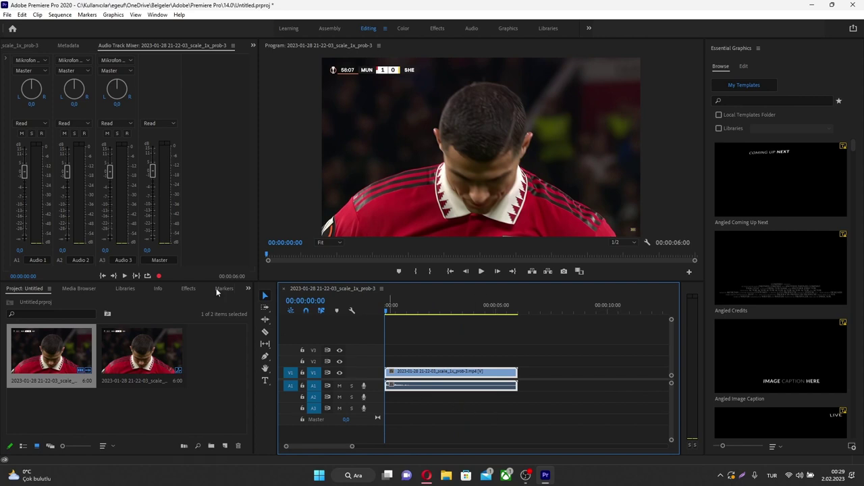
pyautogui.click(435, 307)
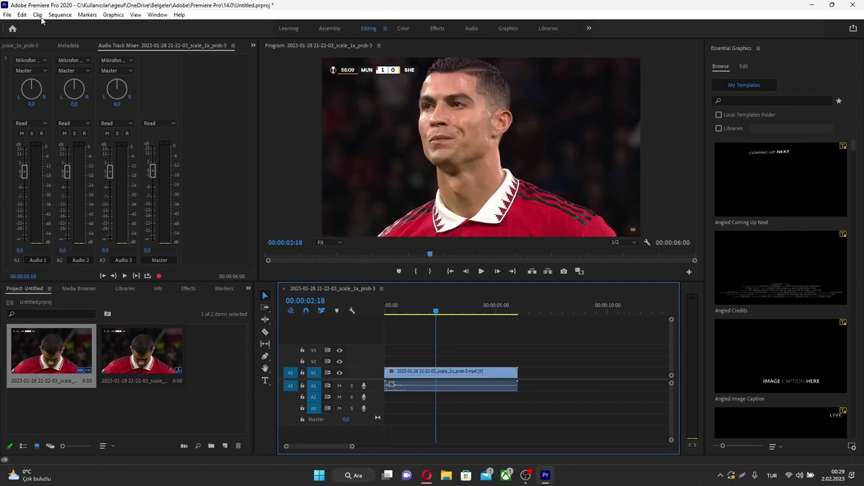
# - Confirm the sequence timebase stays at 60,00 frames/second in Sequence Settings, then reselect the clip
pyautogui.click(62, 17)
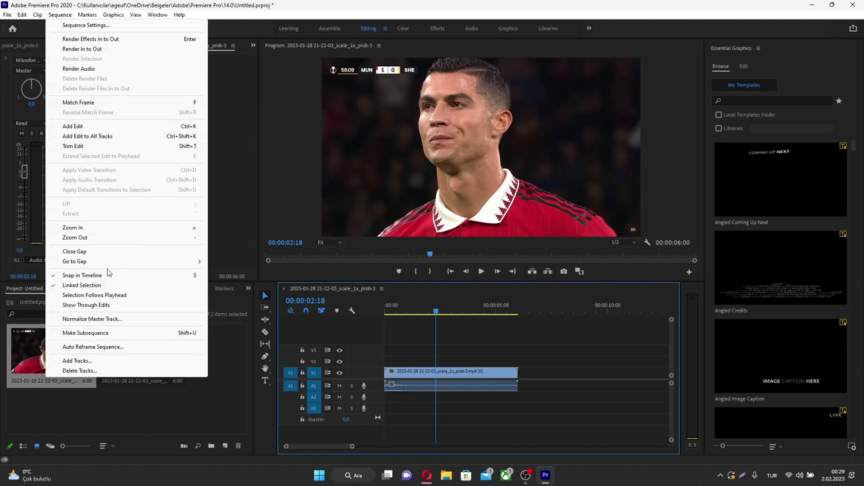
pyautogui.click(99, 27)
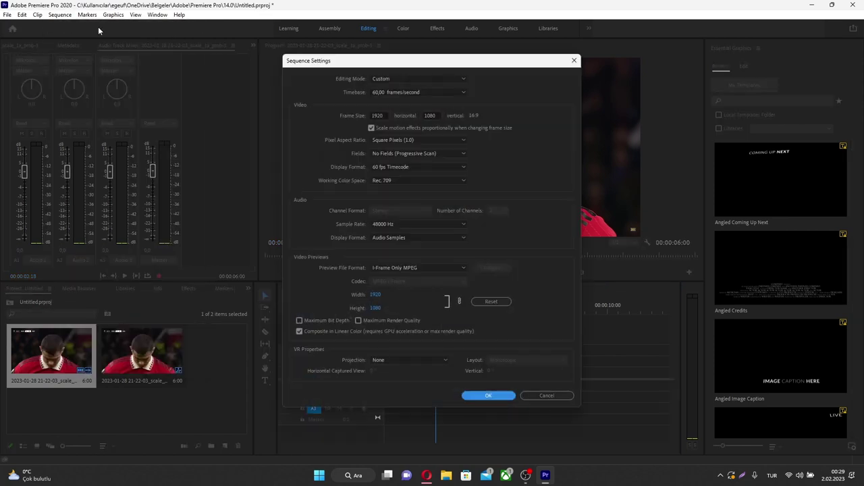
pyautogui.click(391, 90)
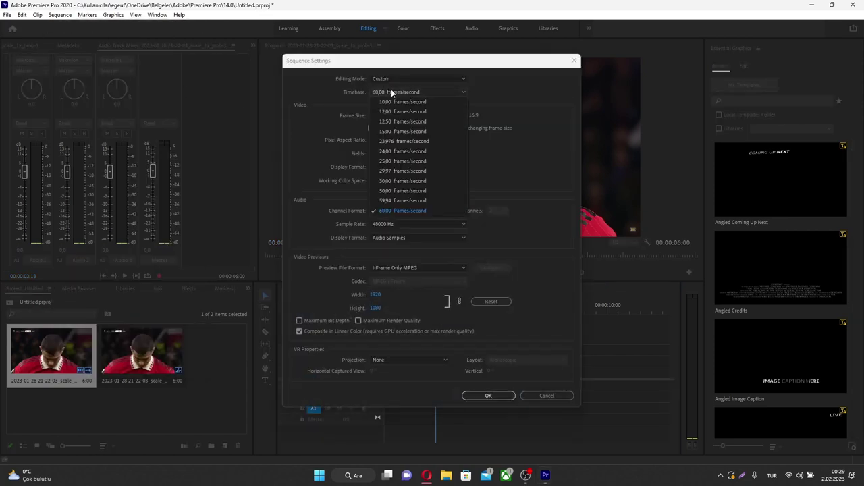
pyautogui.click(391, 91)
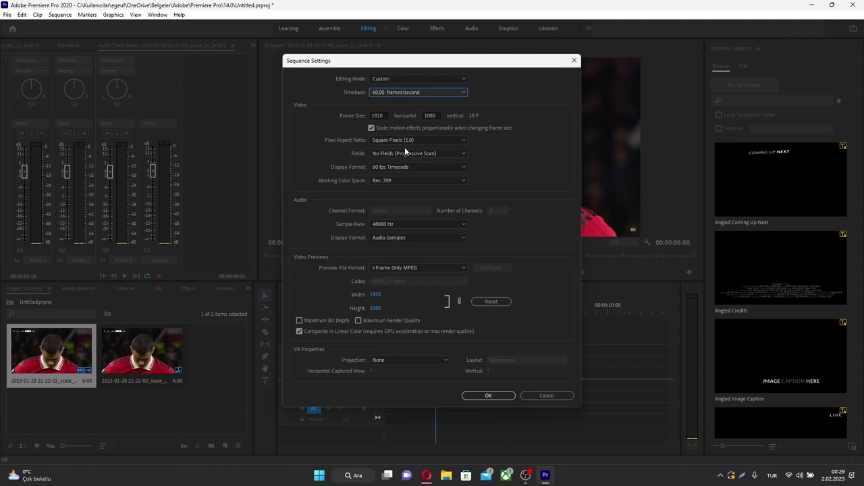
pyautogui.click(481, 396)
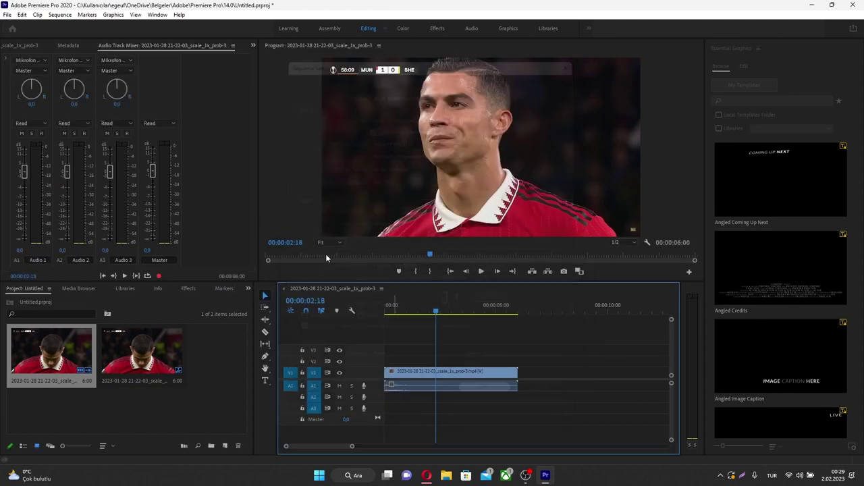
pyautogui.click(466, 376)
pyautogui.click(8, 14)
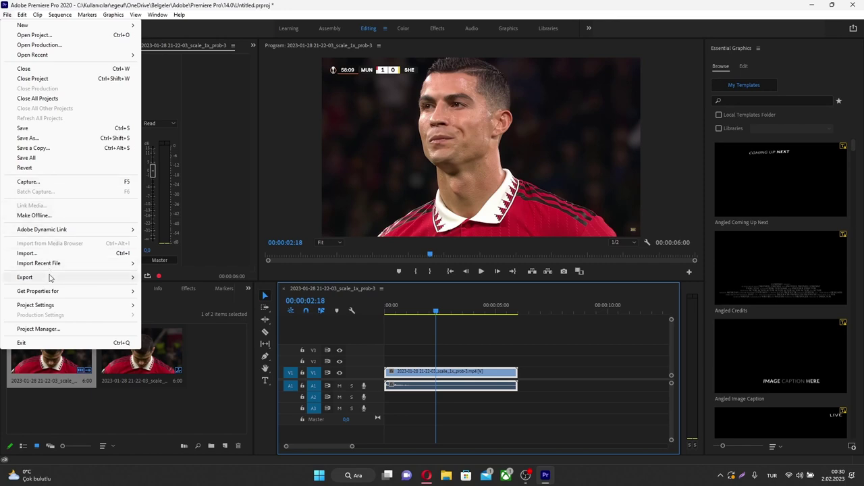
# - Open Export Settings showing H.264 with the Match Source – High bitrate preset, then launch File Explorer
pyautogui.moveTo(49, 276)
pyautogui.click(162, 277)
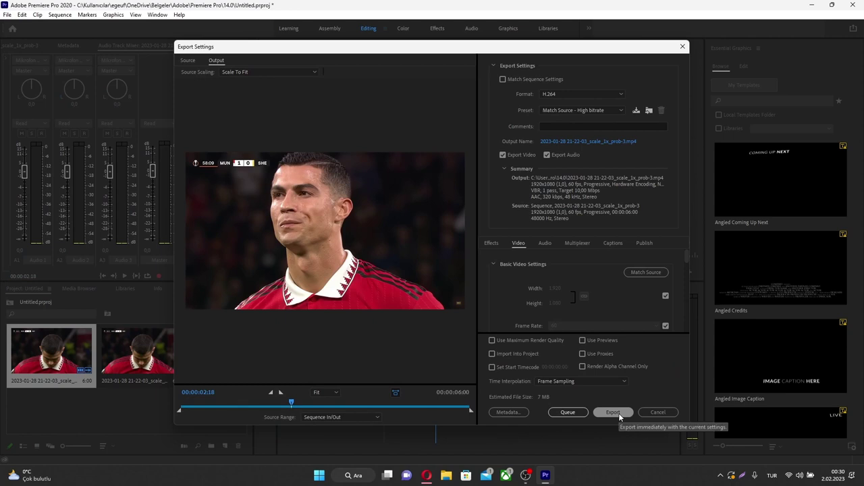
pyautogui.click(446, 476)
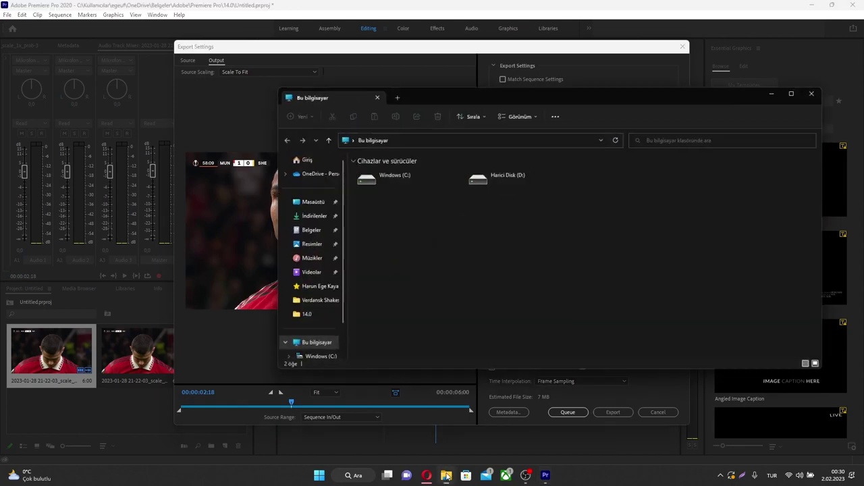
pyautogui.click(308, 230)
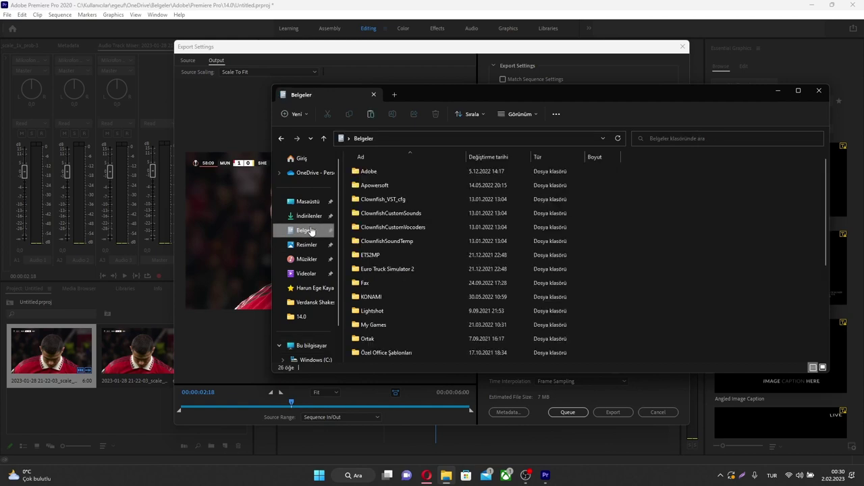
pyautogui.doubleClick(370, 171)
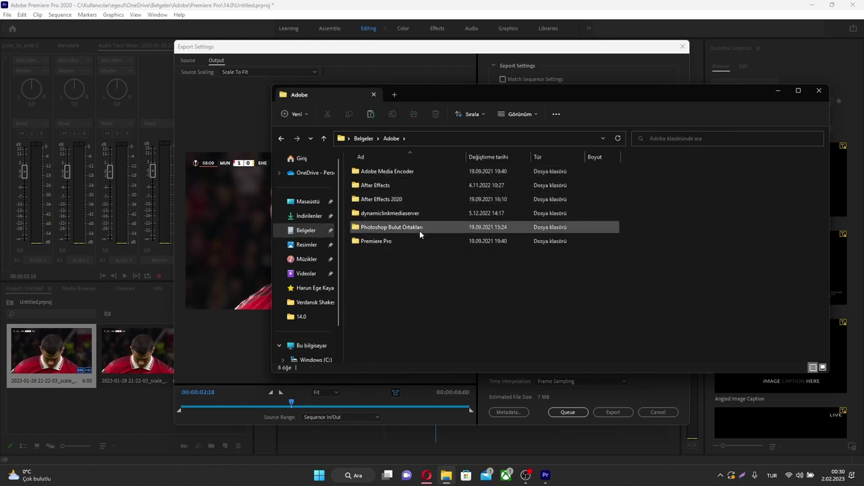
pyautogui.doubleClick(403, 241)
pyautogui.doubleClick(384, 172)
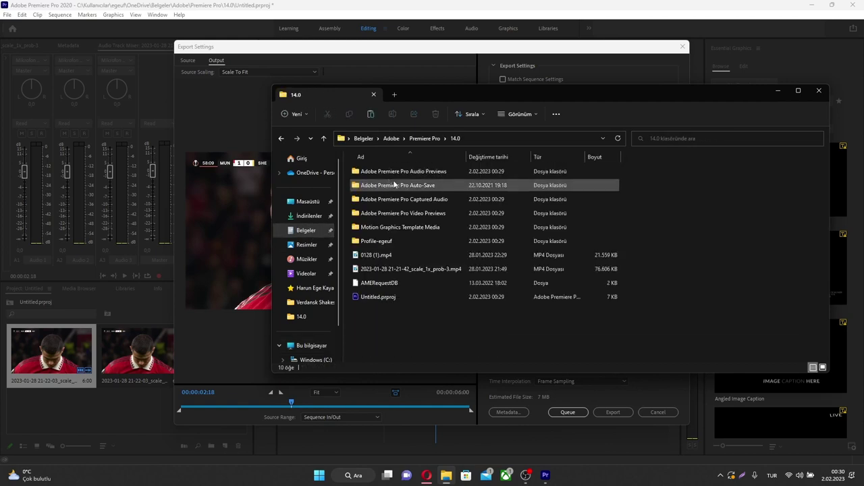
pyautogui.click(427, 269)
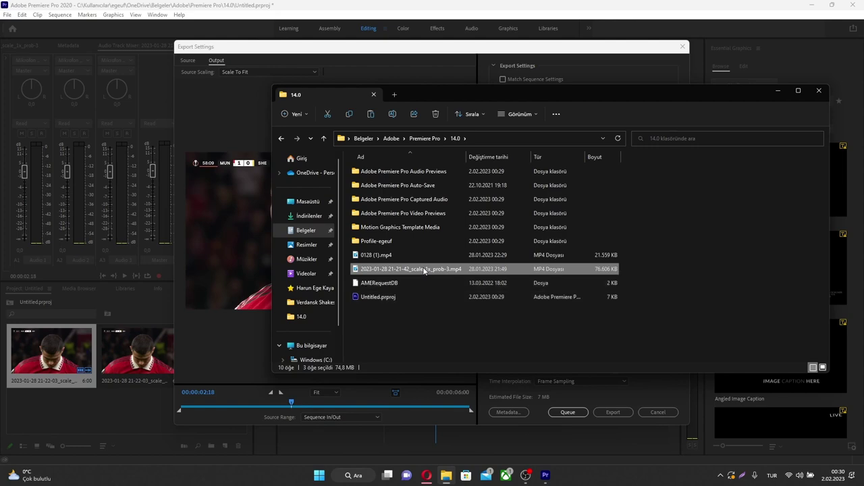
# - Close File Explorer and Export Settings, then quit Premiere Pro without saving the project
pyautogui.click(818, 91)
pyautogui.click(683, 47)
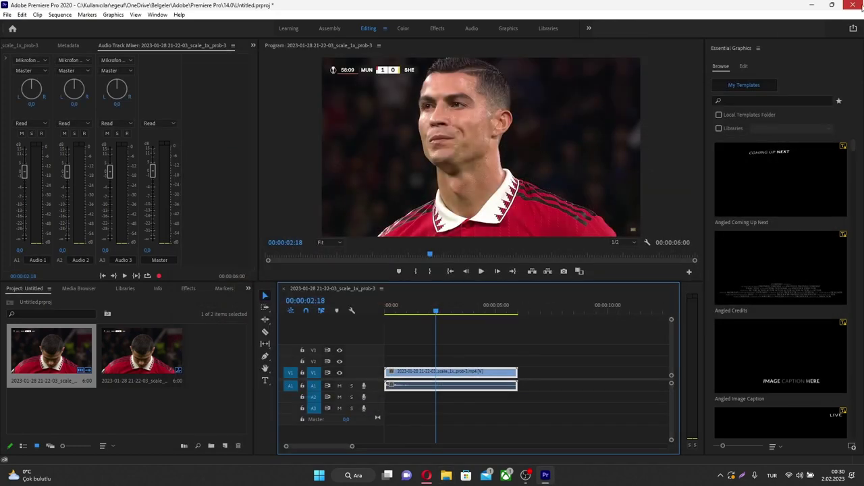
pyautogui.click(852, 5)
pyautogui.click(438, 247)
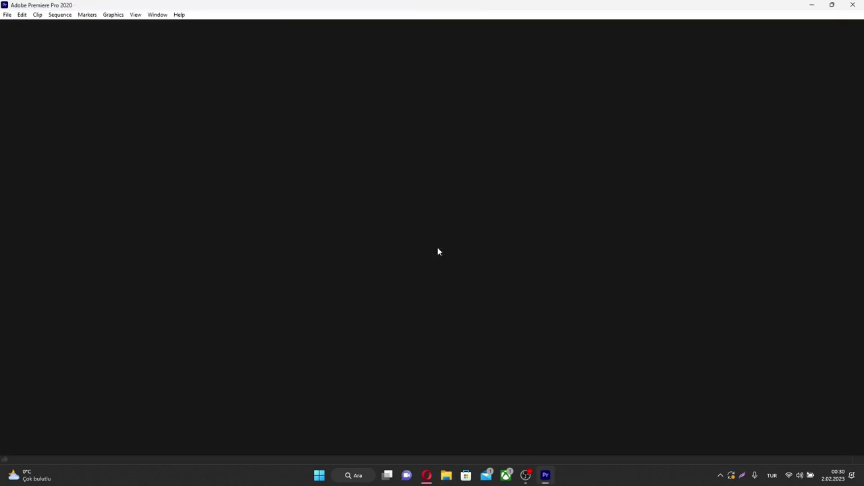